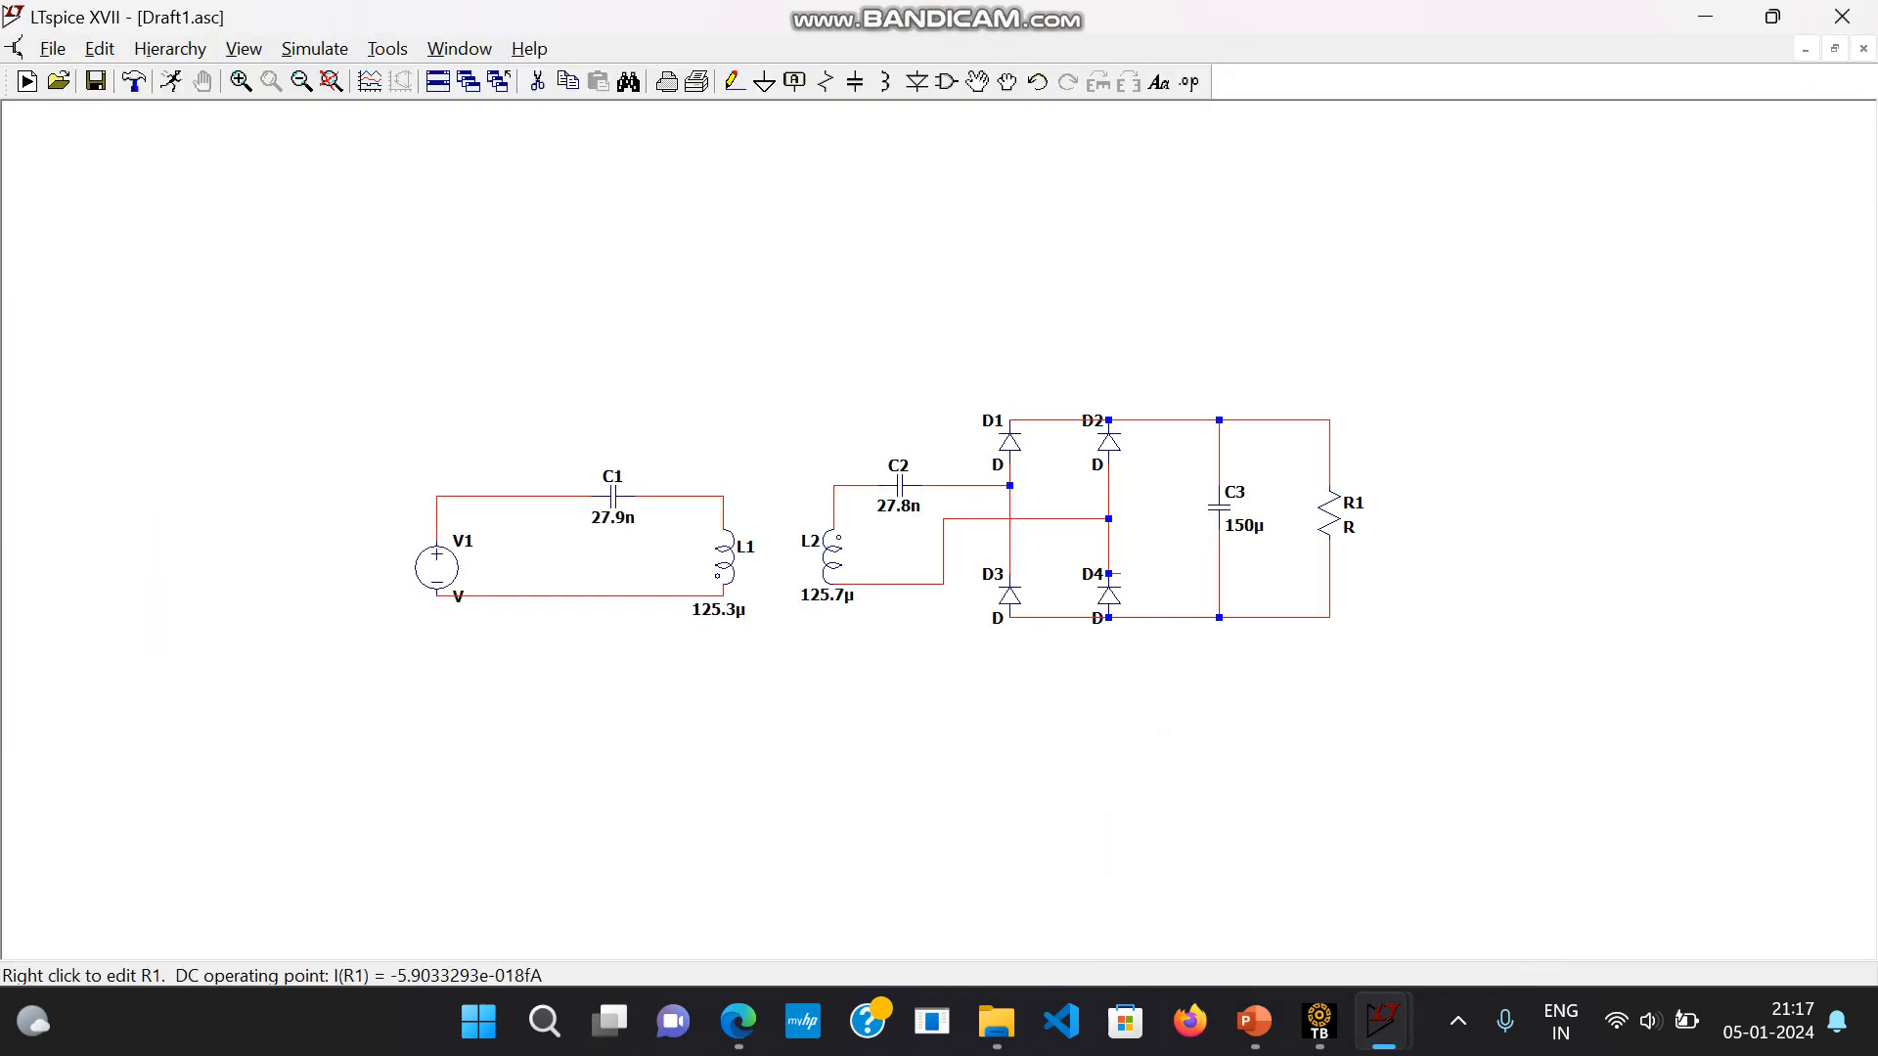
- Set the load resistor R1's resistance to 3.7 ohms
right_click(1328, 513)
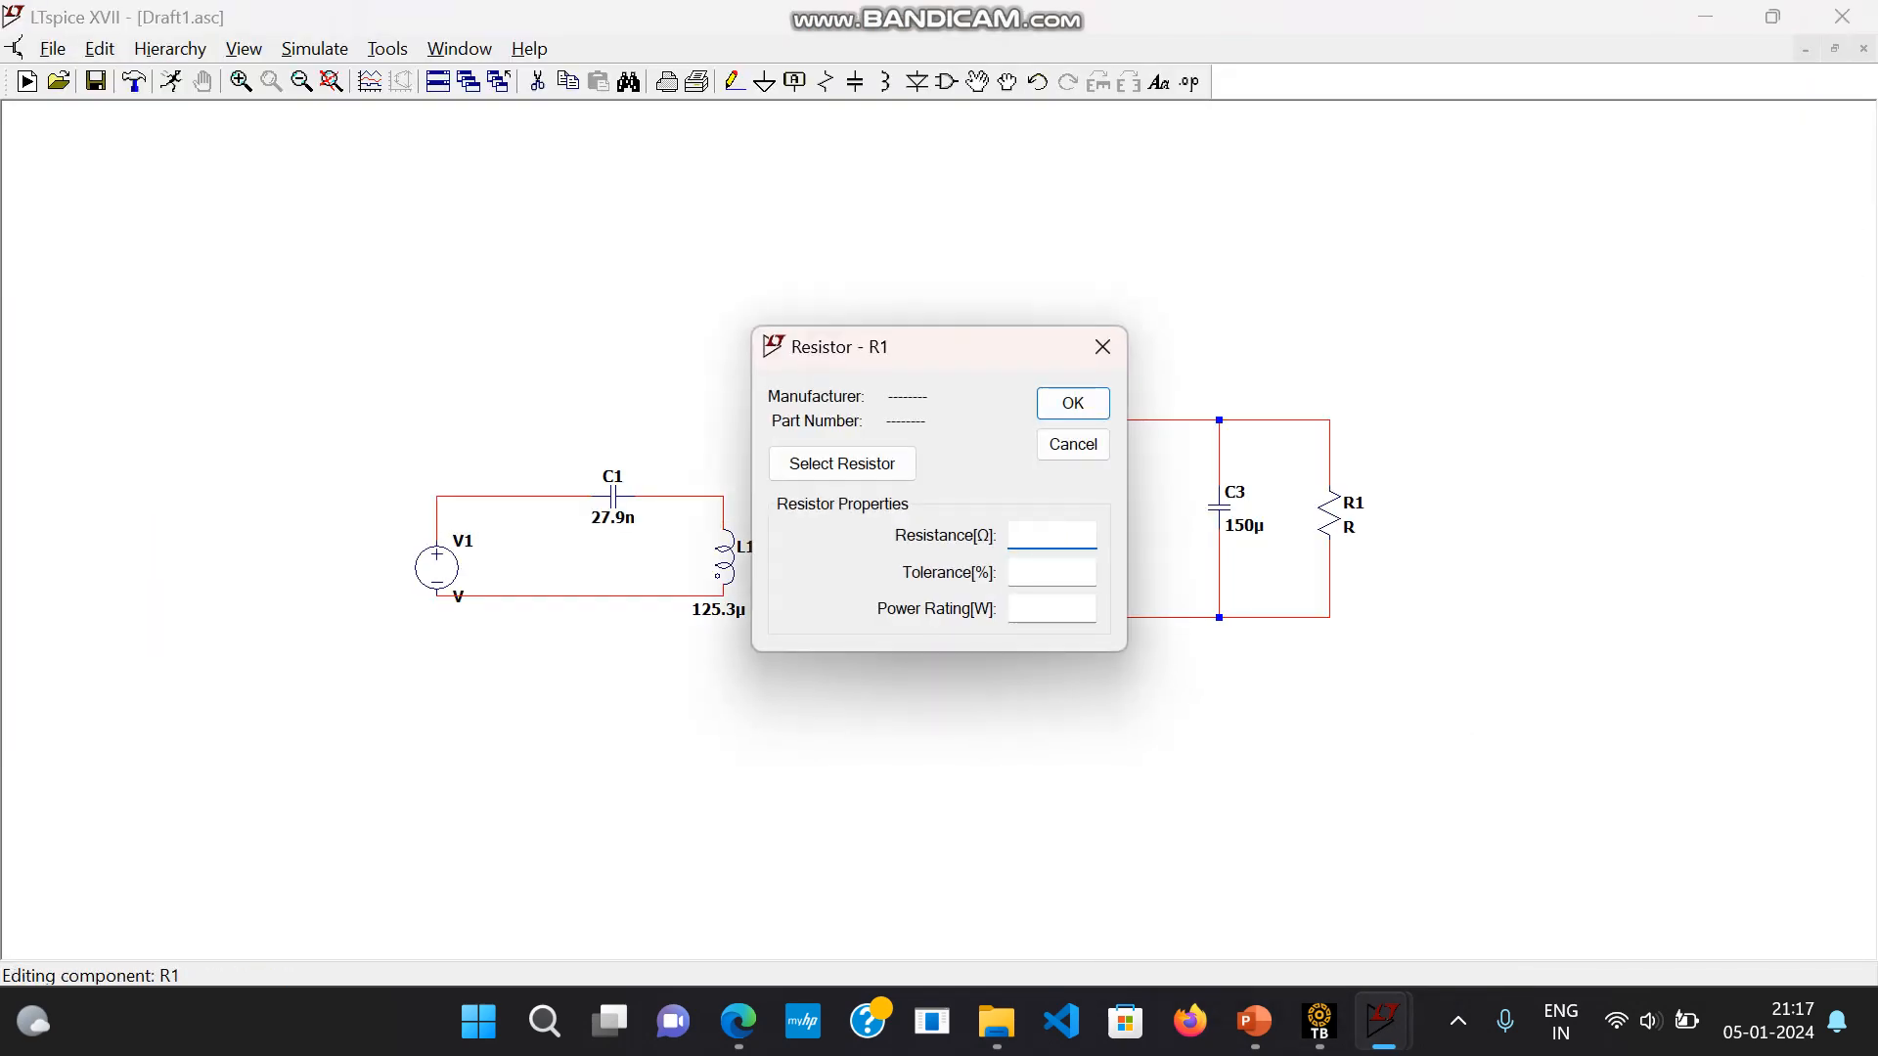
type("3.7")
left_click(1073, 403)
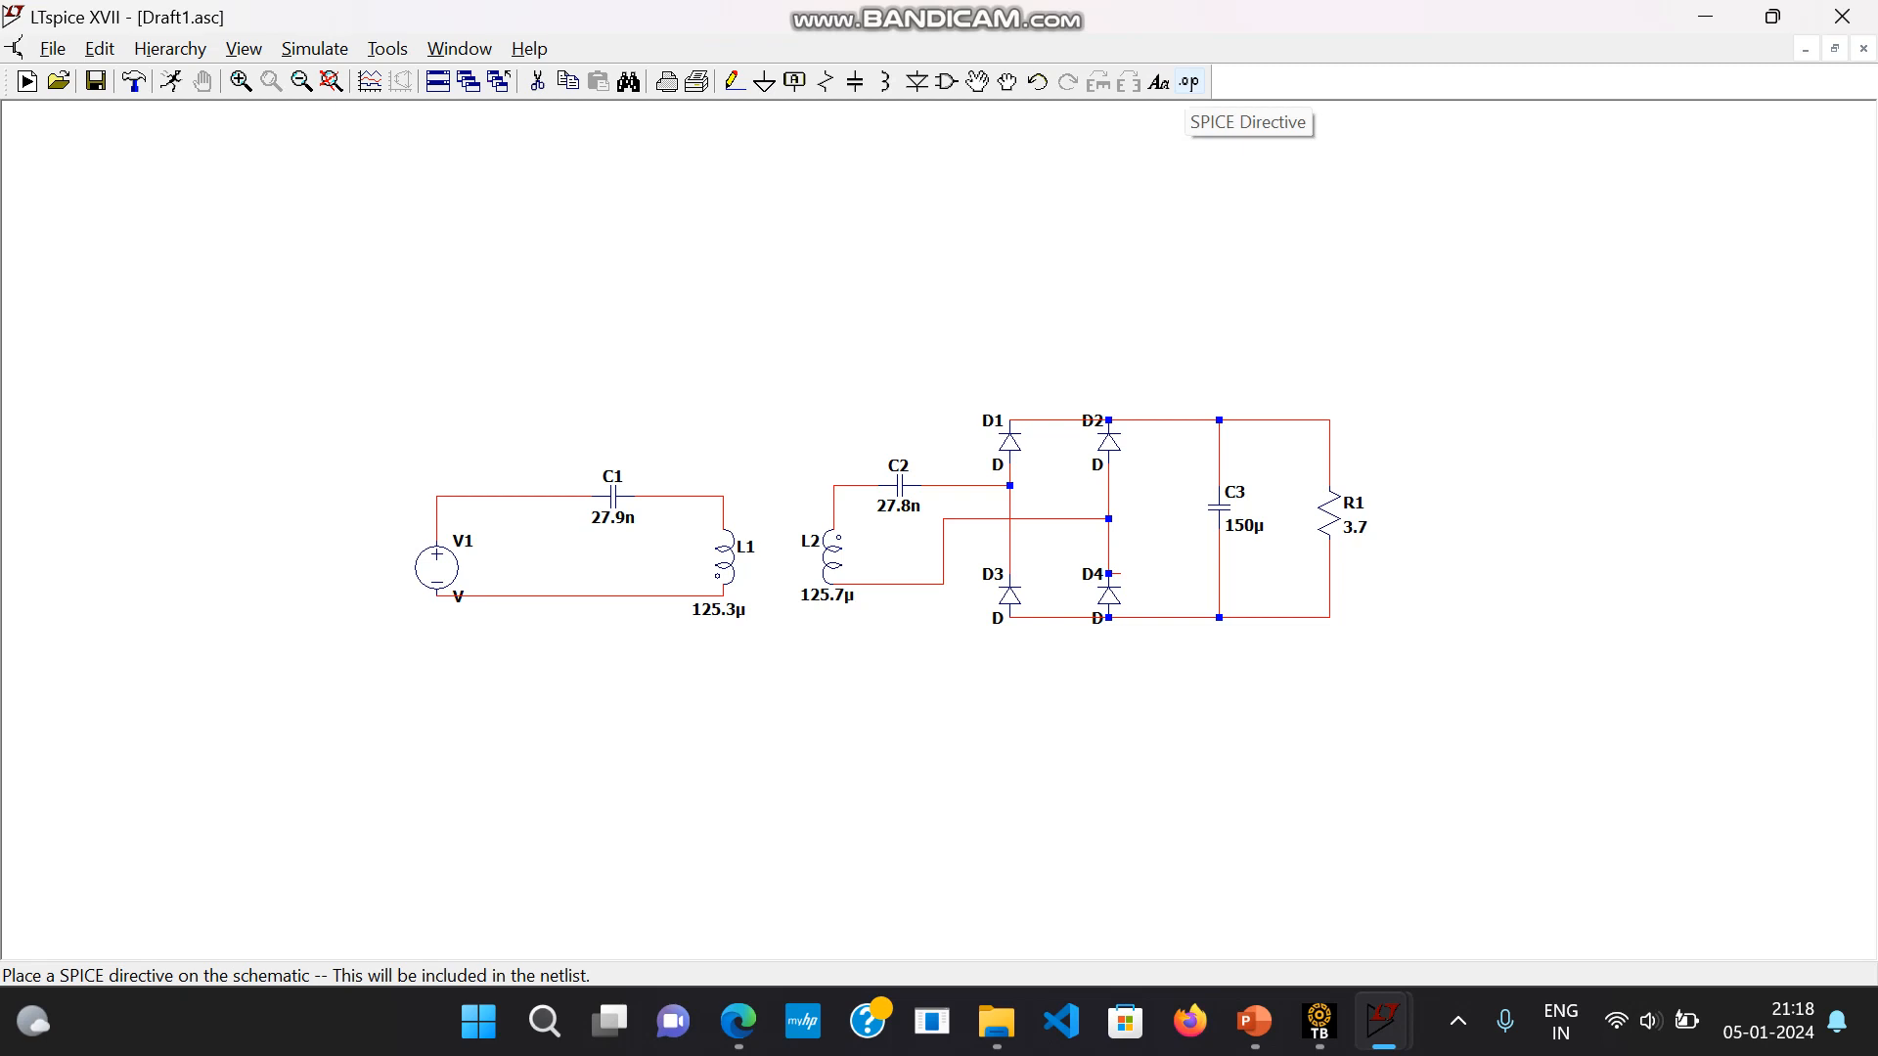
- Look up the winding coupling coefficient in Ansys Twin Builder and place the SPICE directive "K L1 L2 0.22" above the coils in LTspice
left_click(1189, 82)
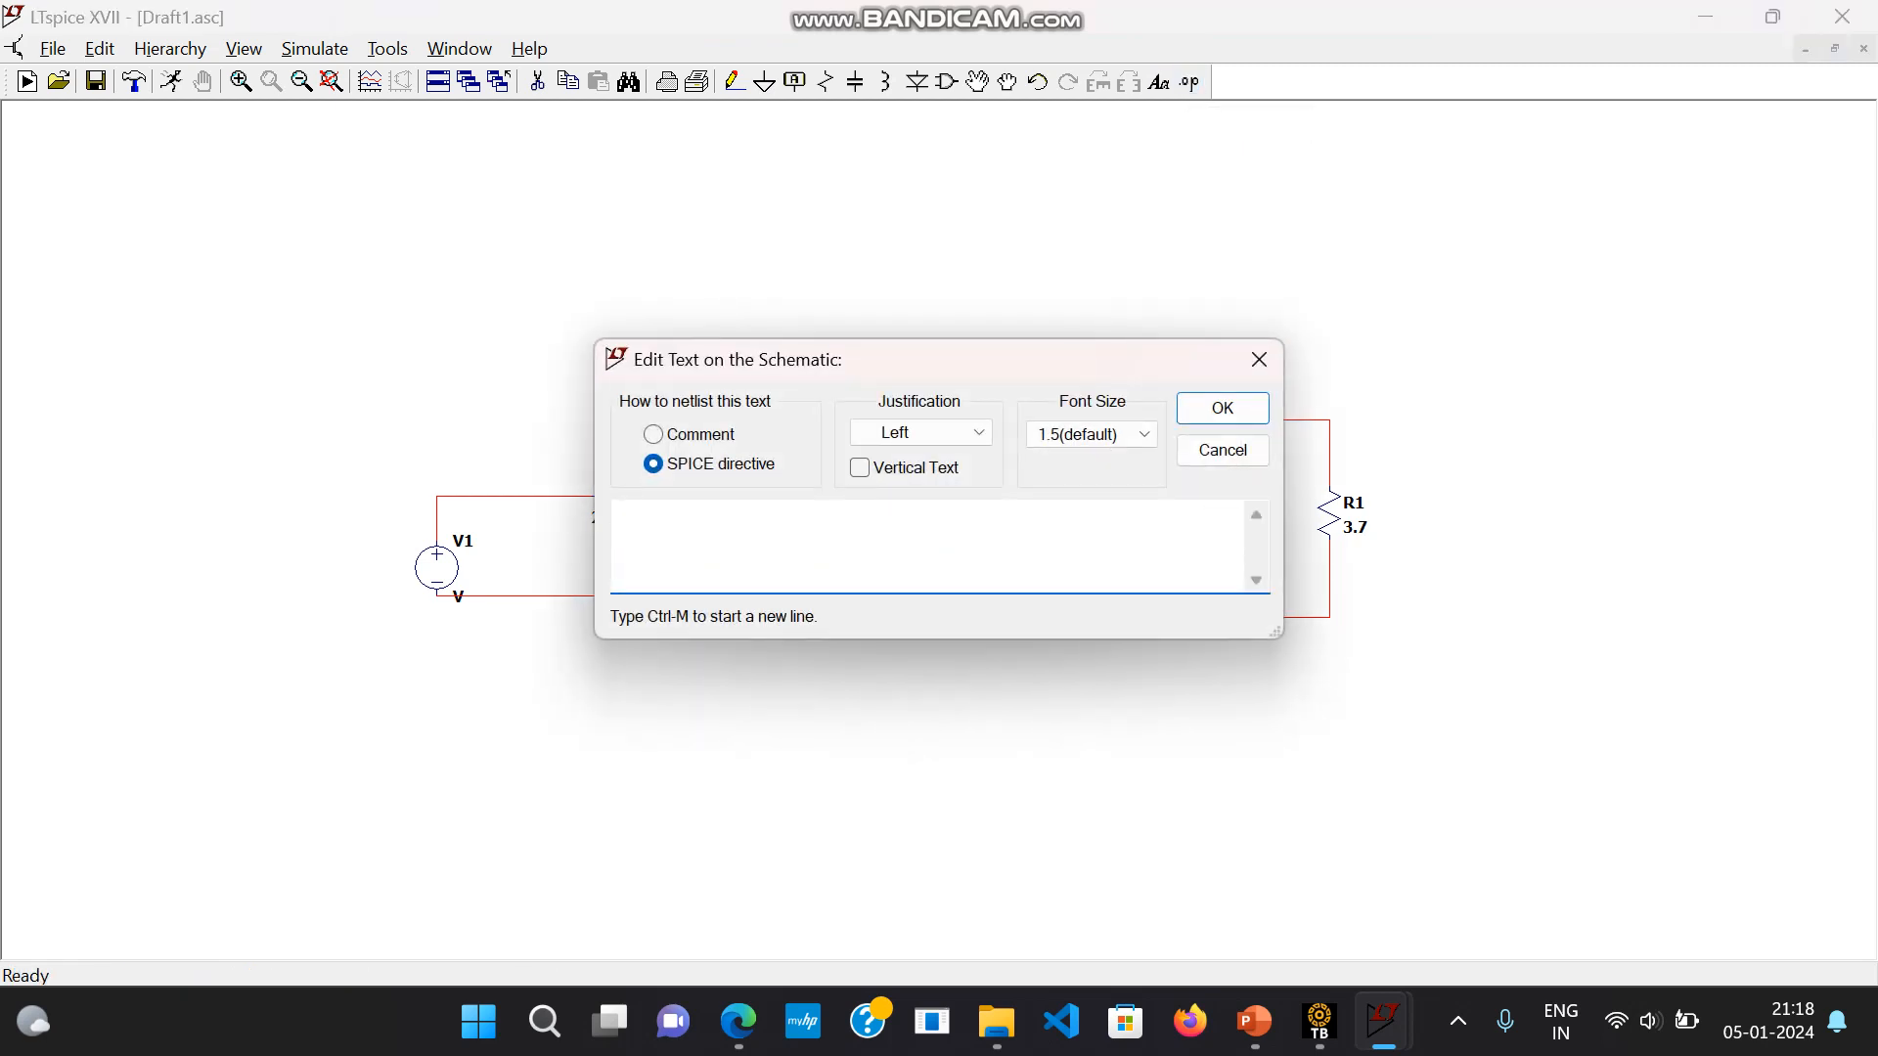
type("K L1 L2")
left_click(1319, 1021)
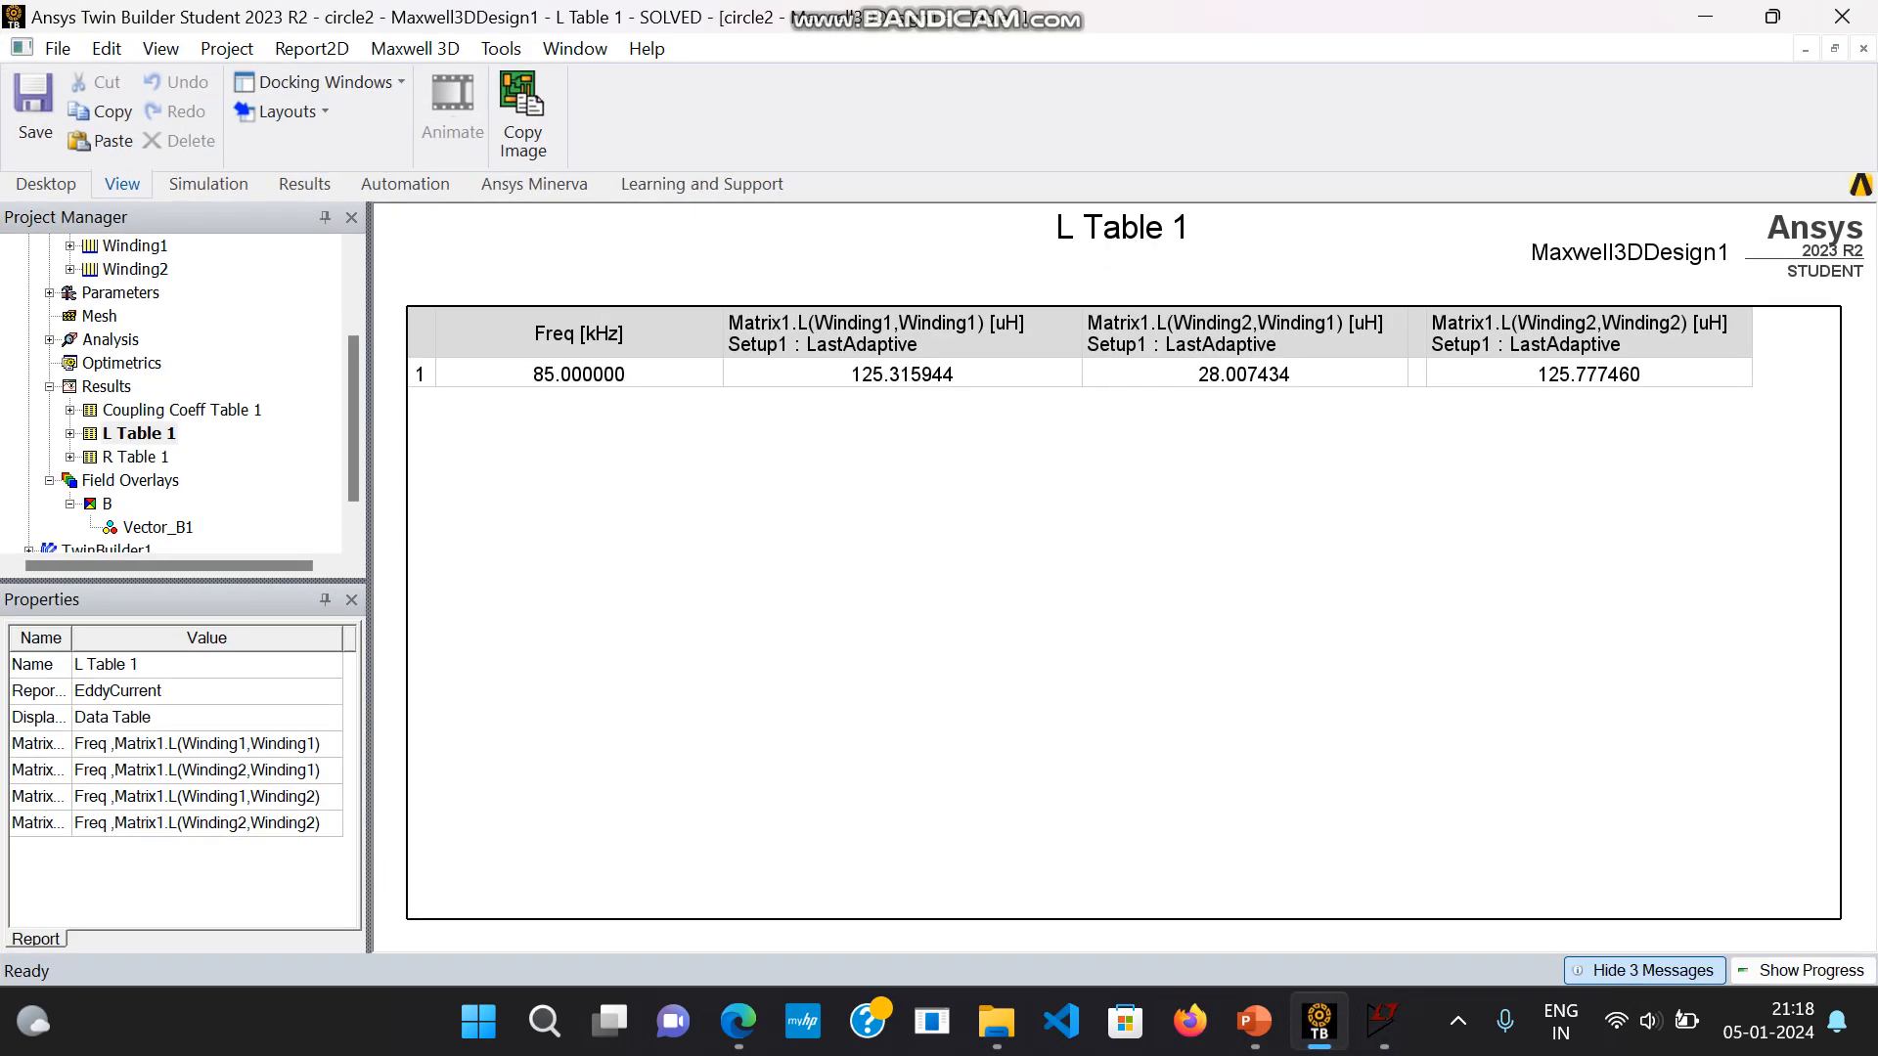
left_click(183, 410)
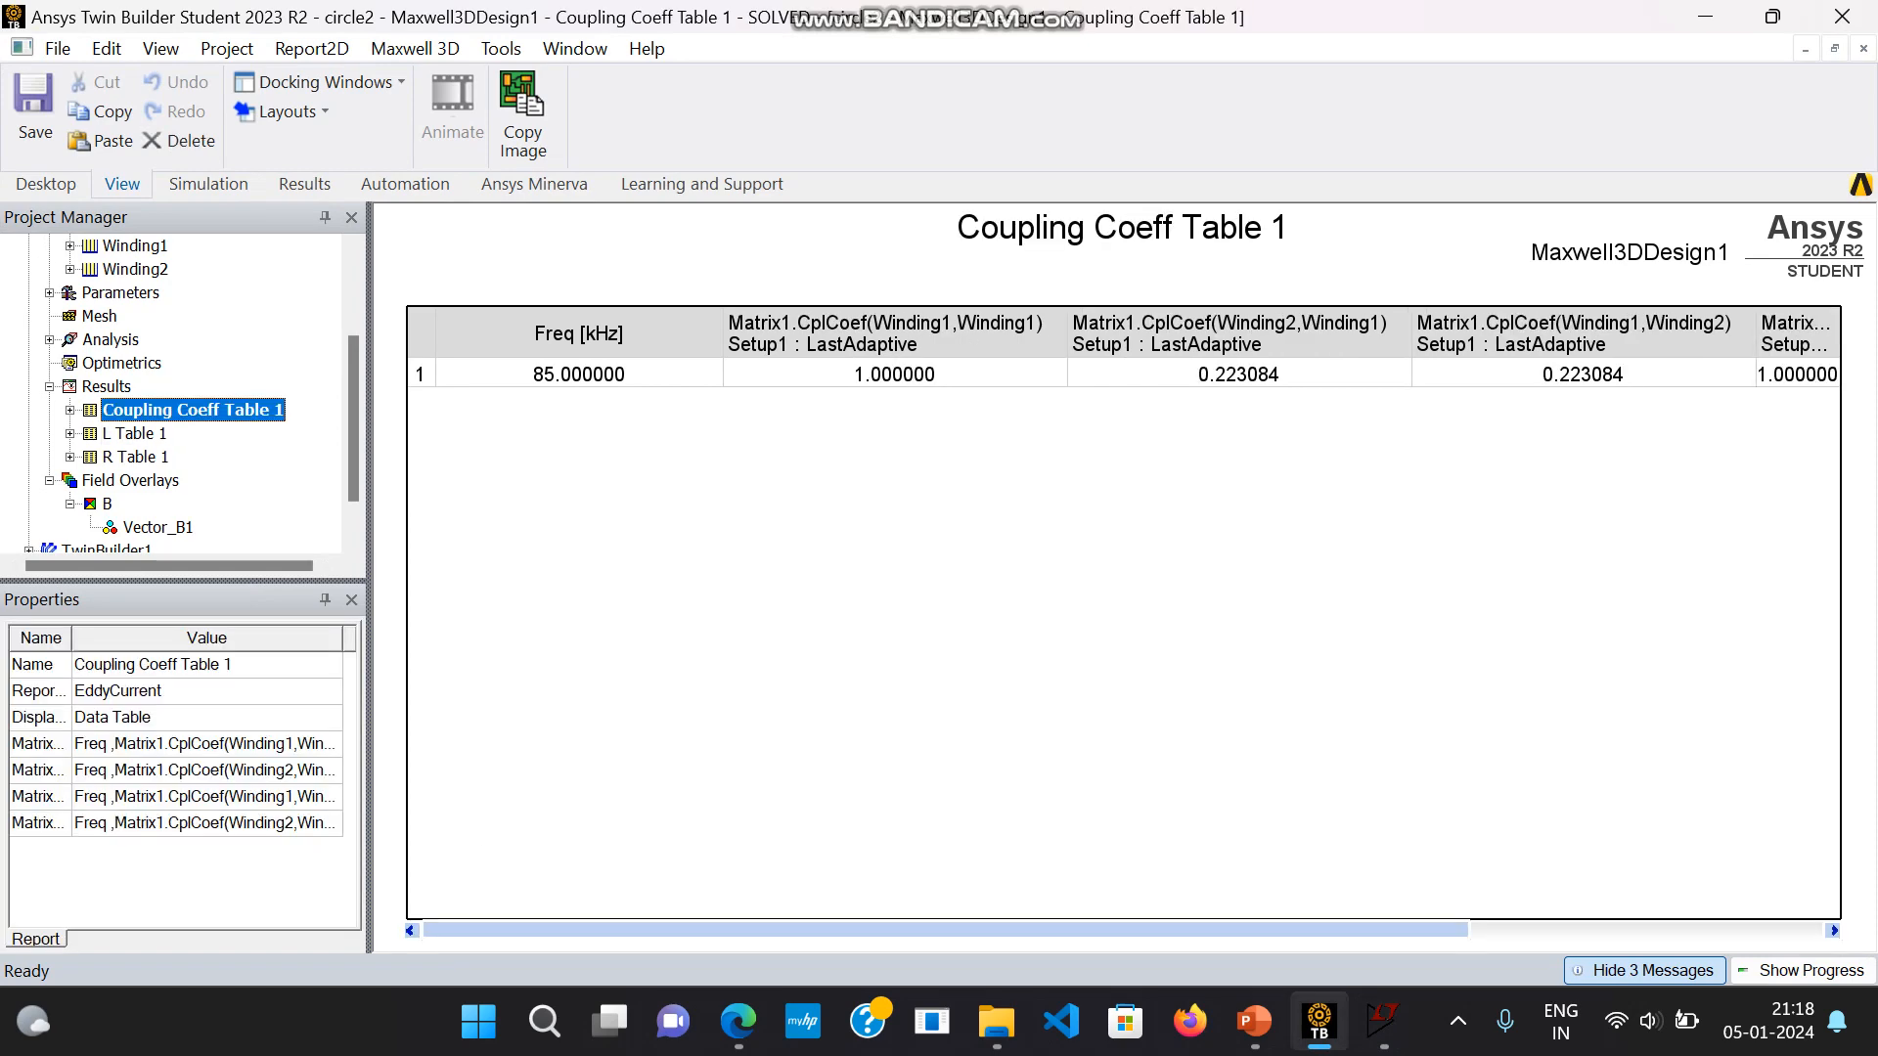
left_click(1319, 1021)
type("0.")
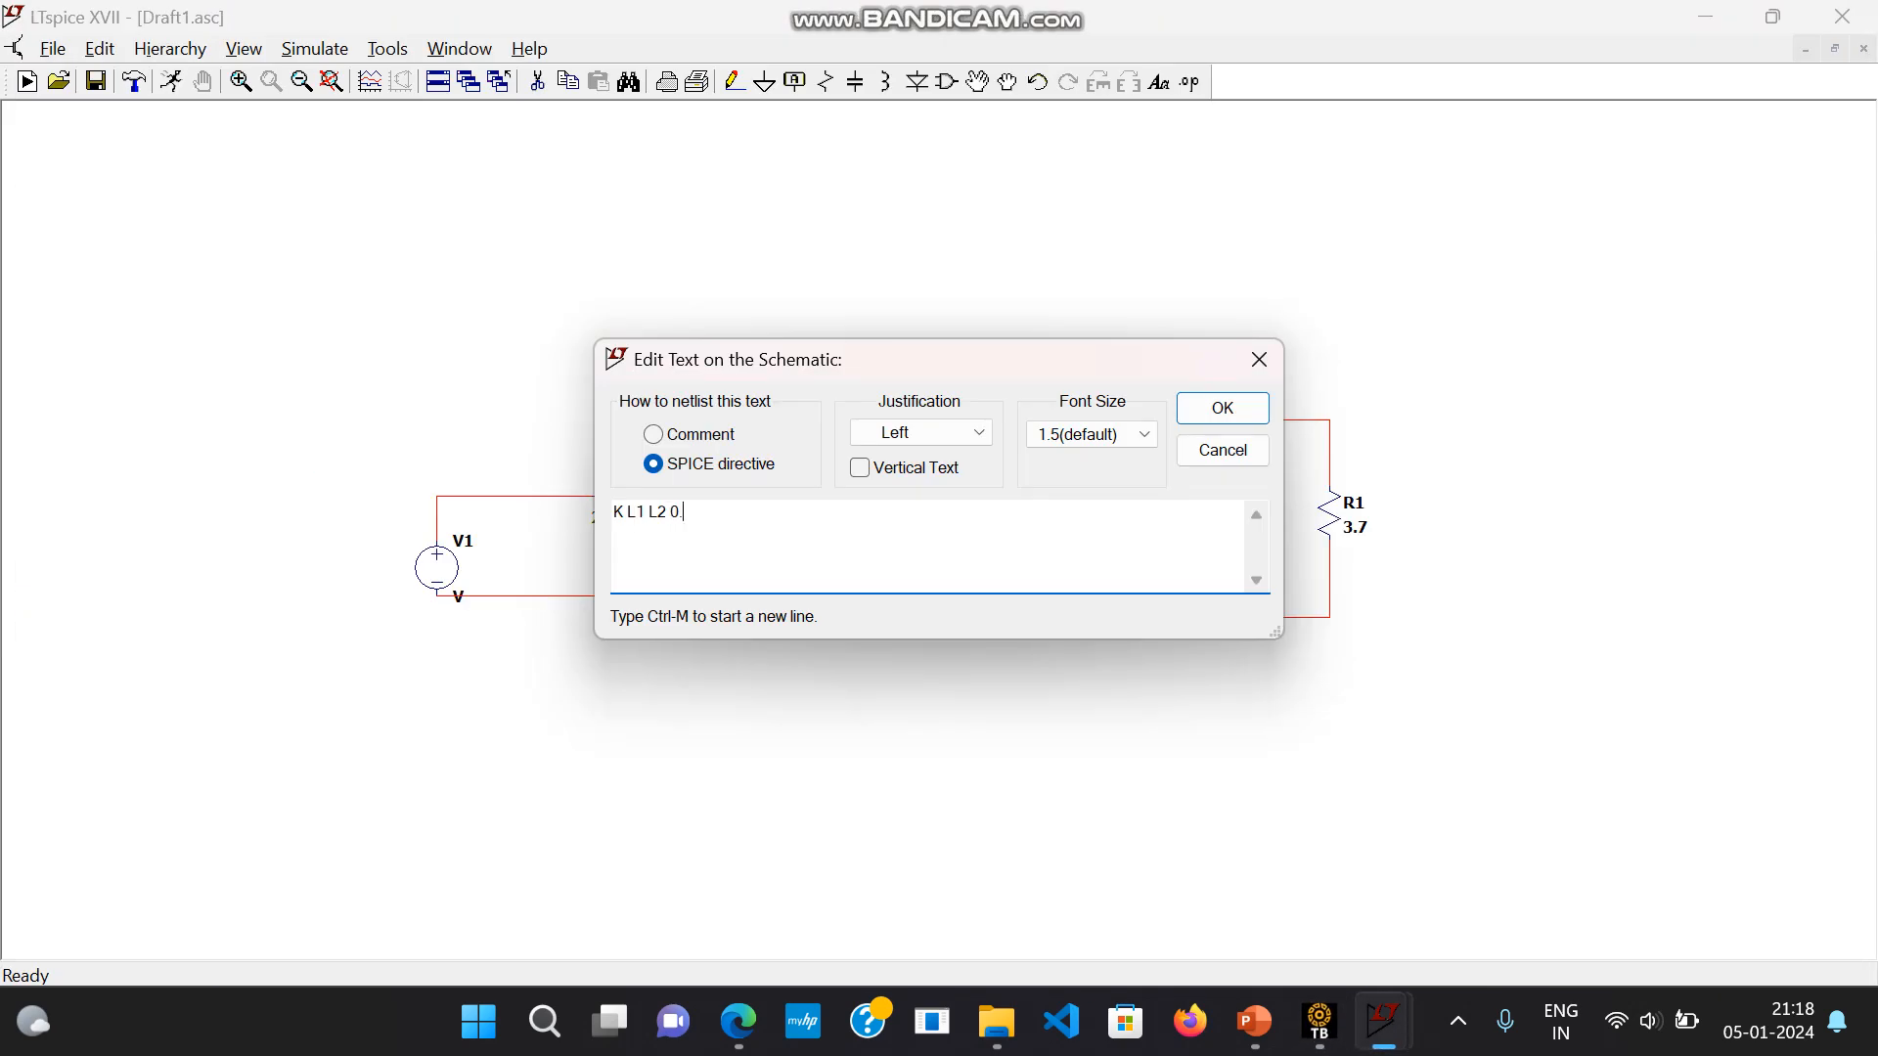
type("22")
left_click(1222, 407)
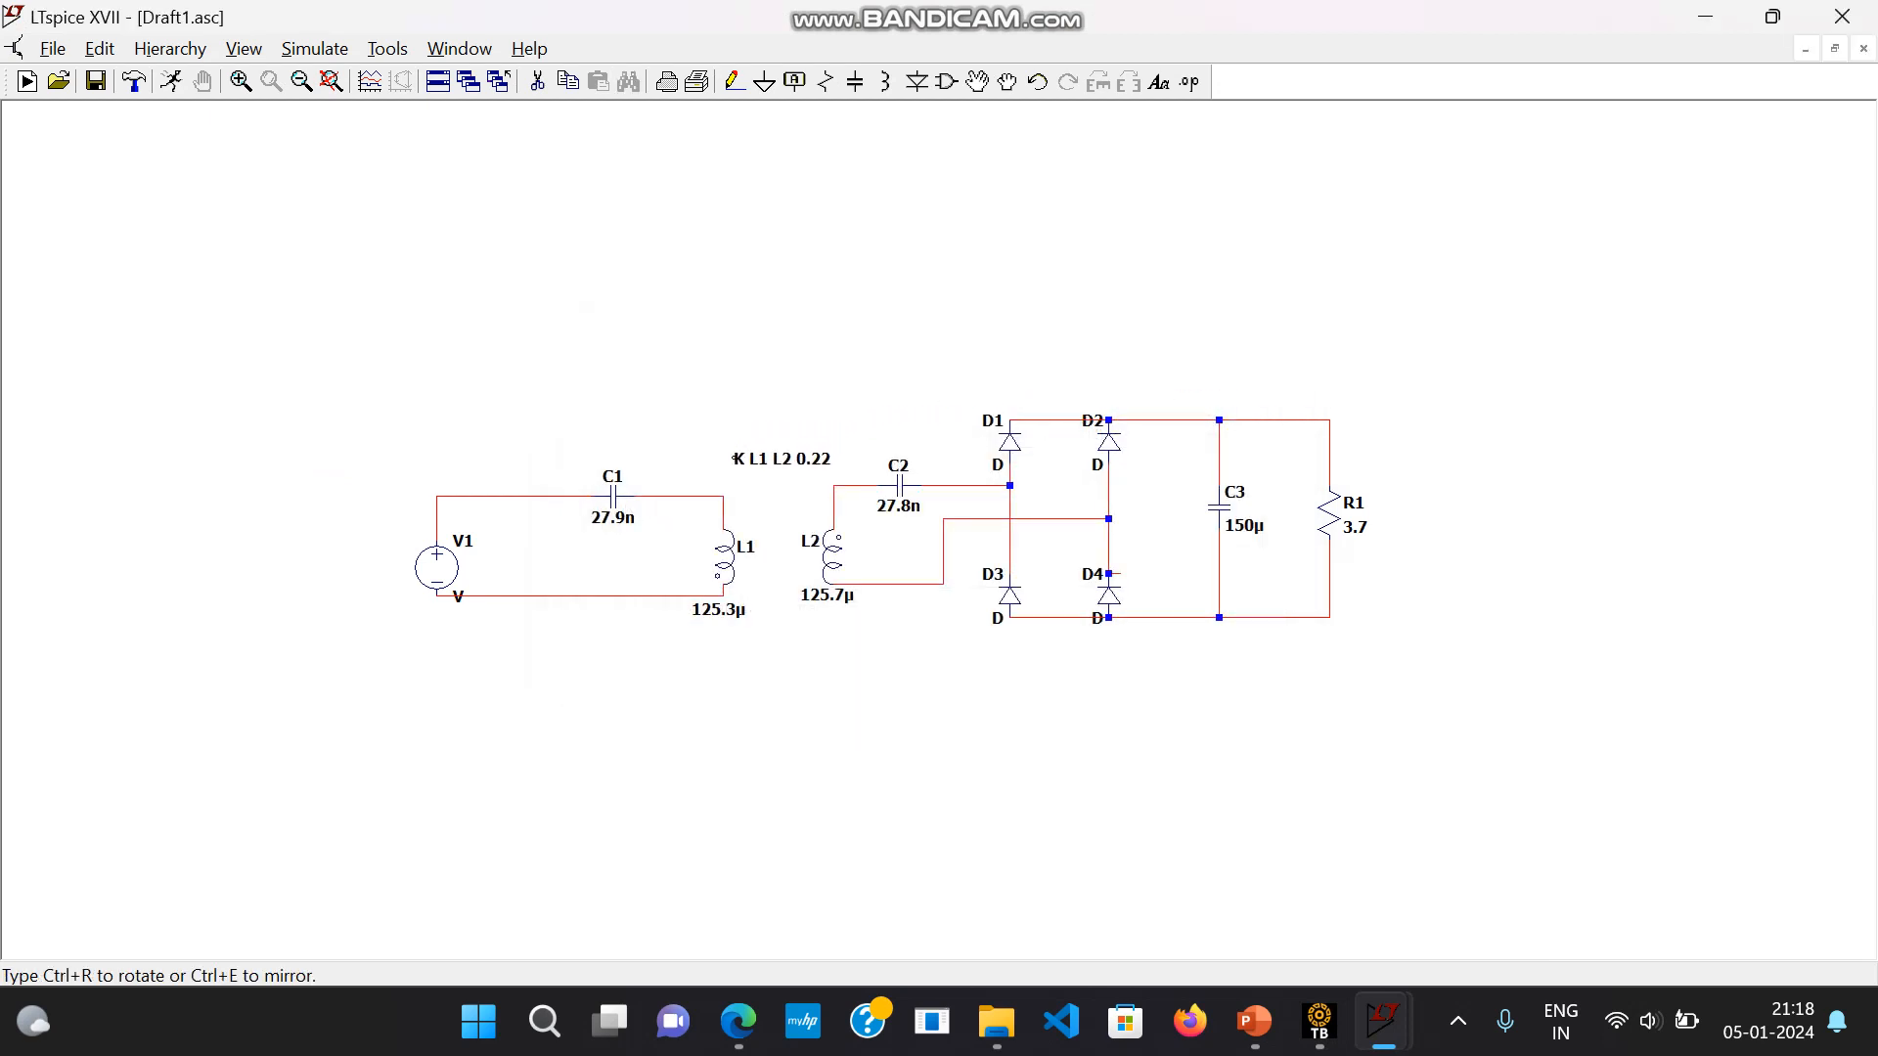
left_click(738, 461)
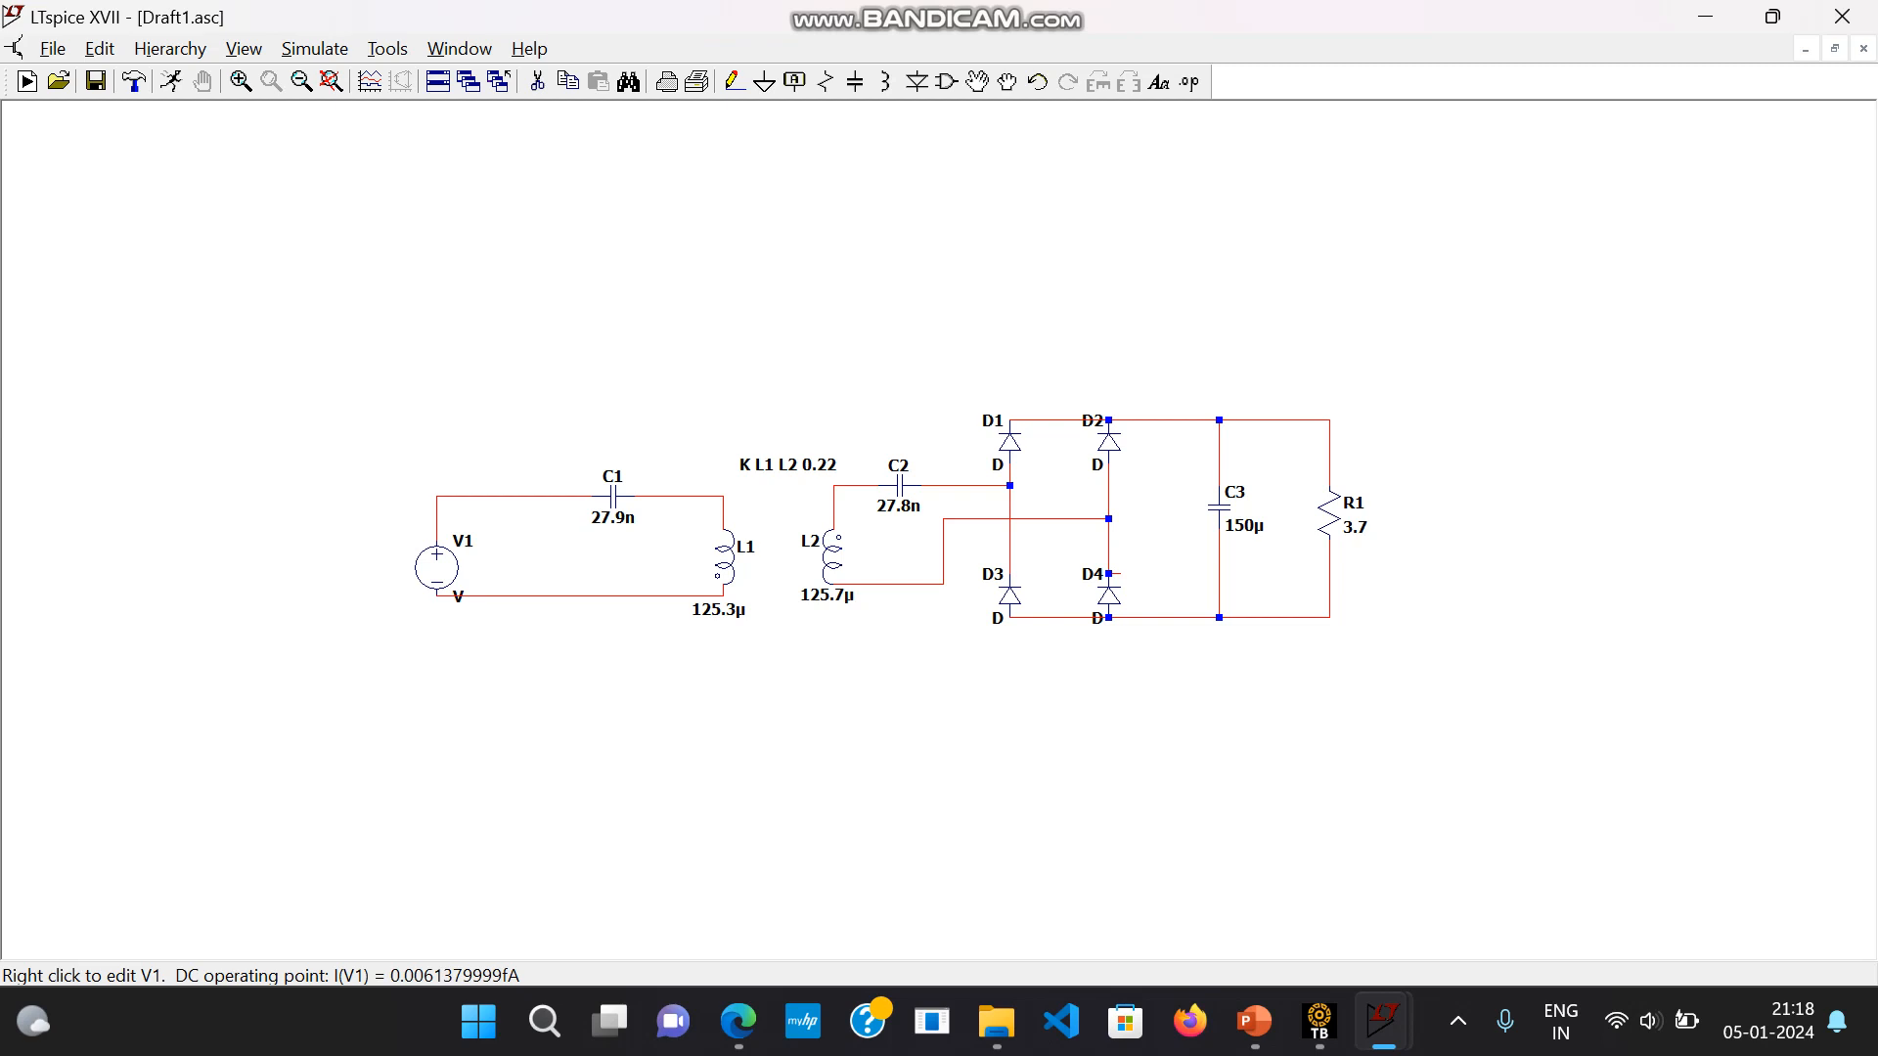
- Choose the PULSE function for voltage source V1 and consult the series-series circuit figure in the reference PDF in Edge
right_click(374, 561)
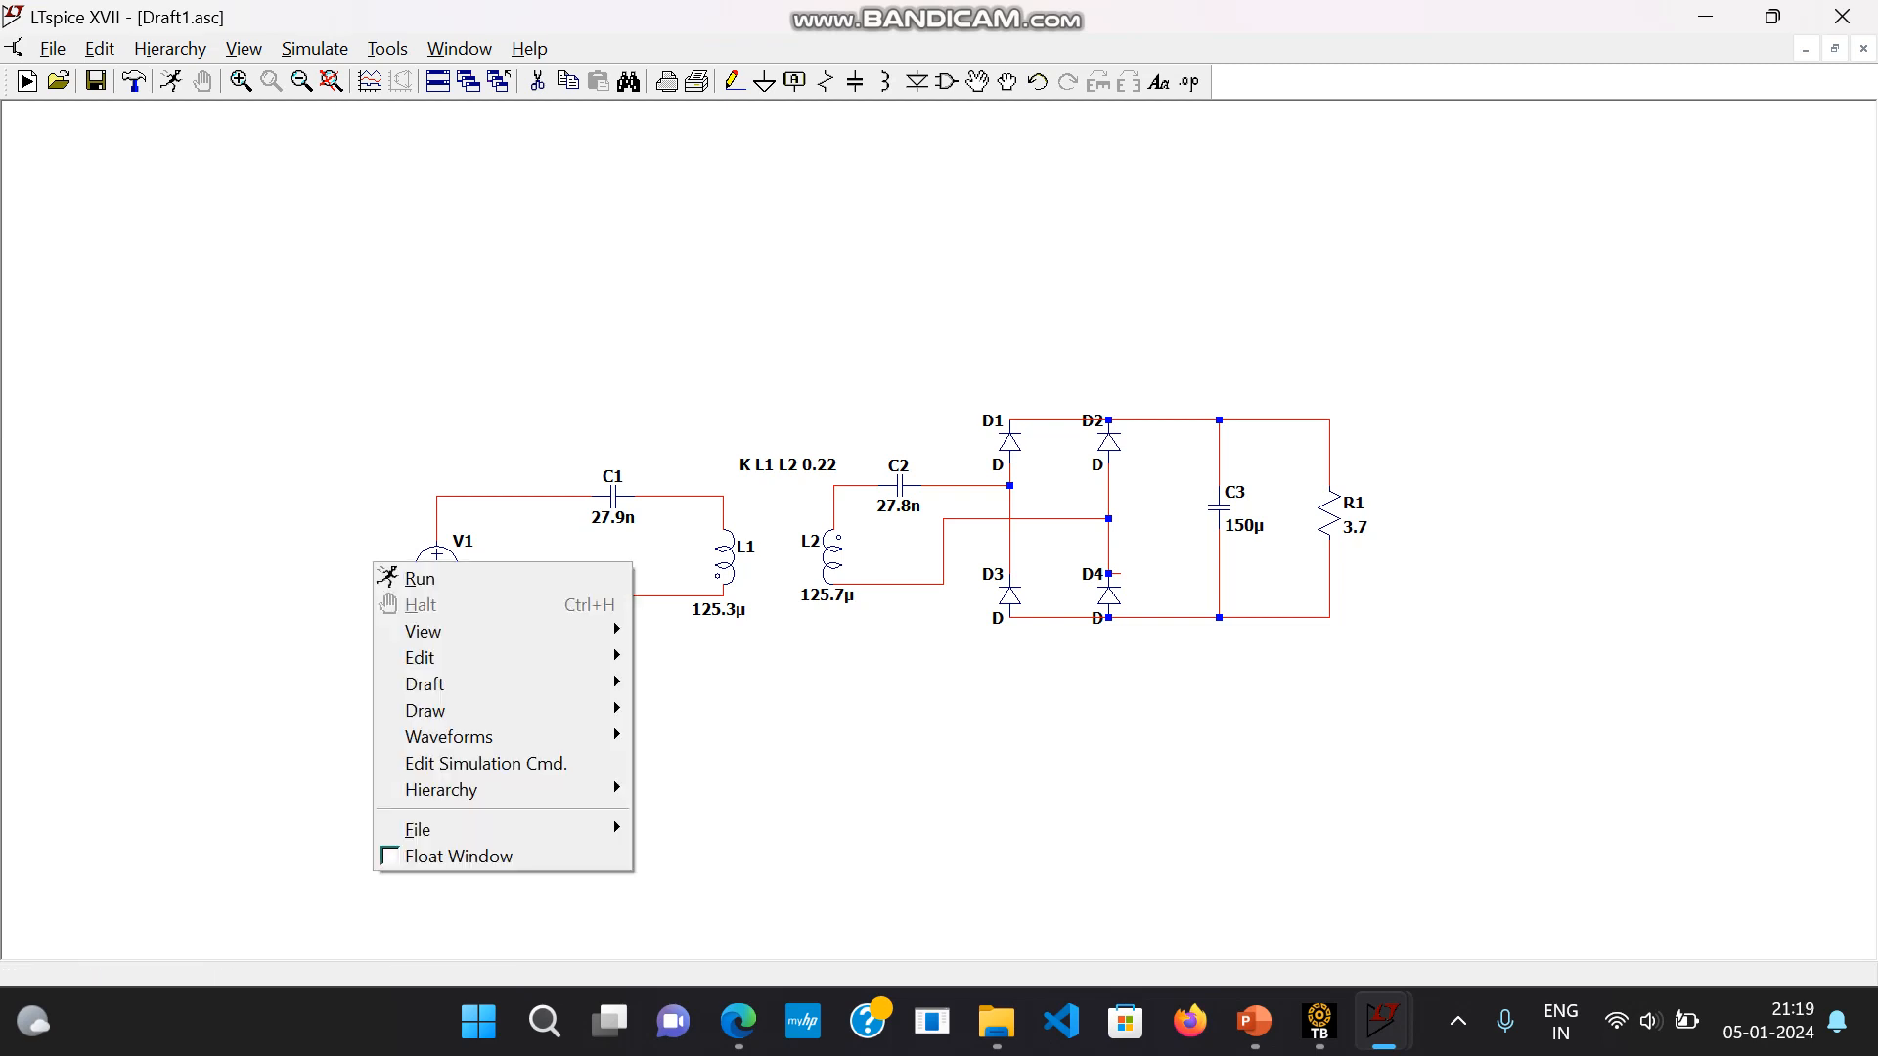
key("Escape")
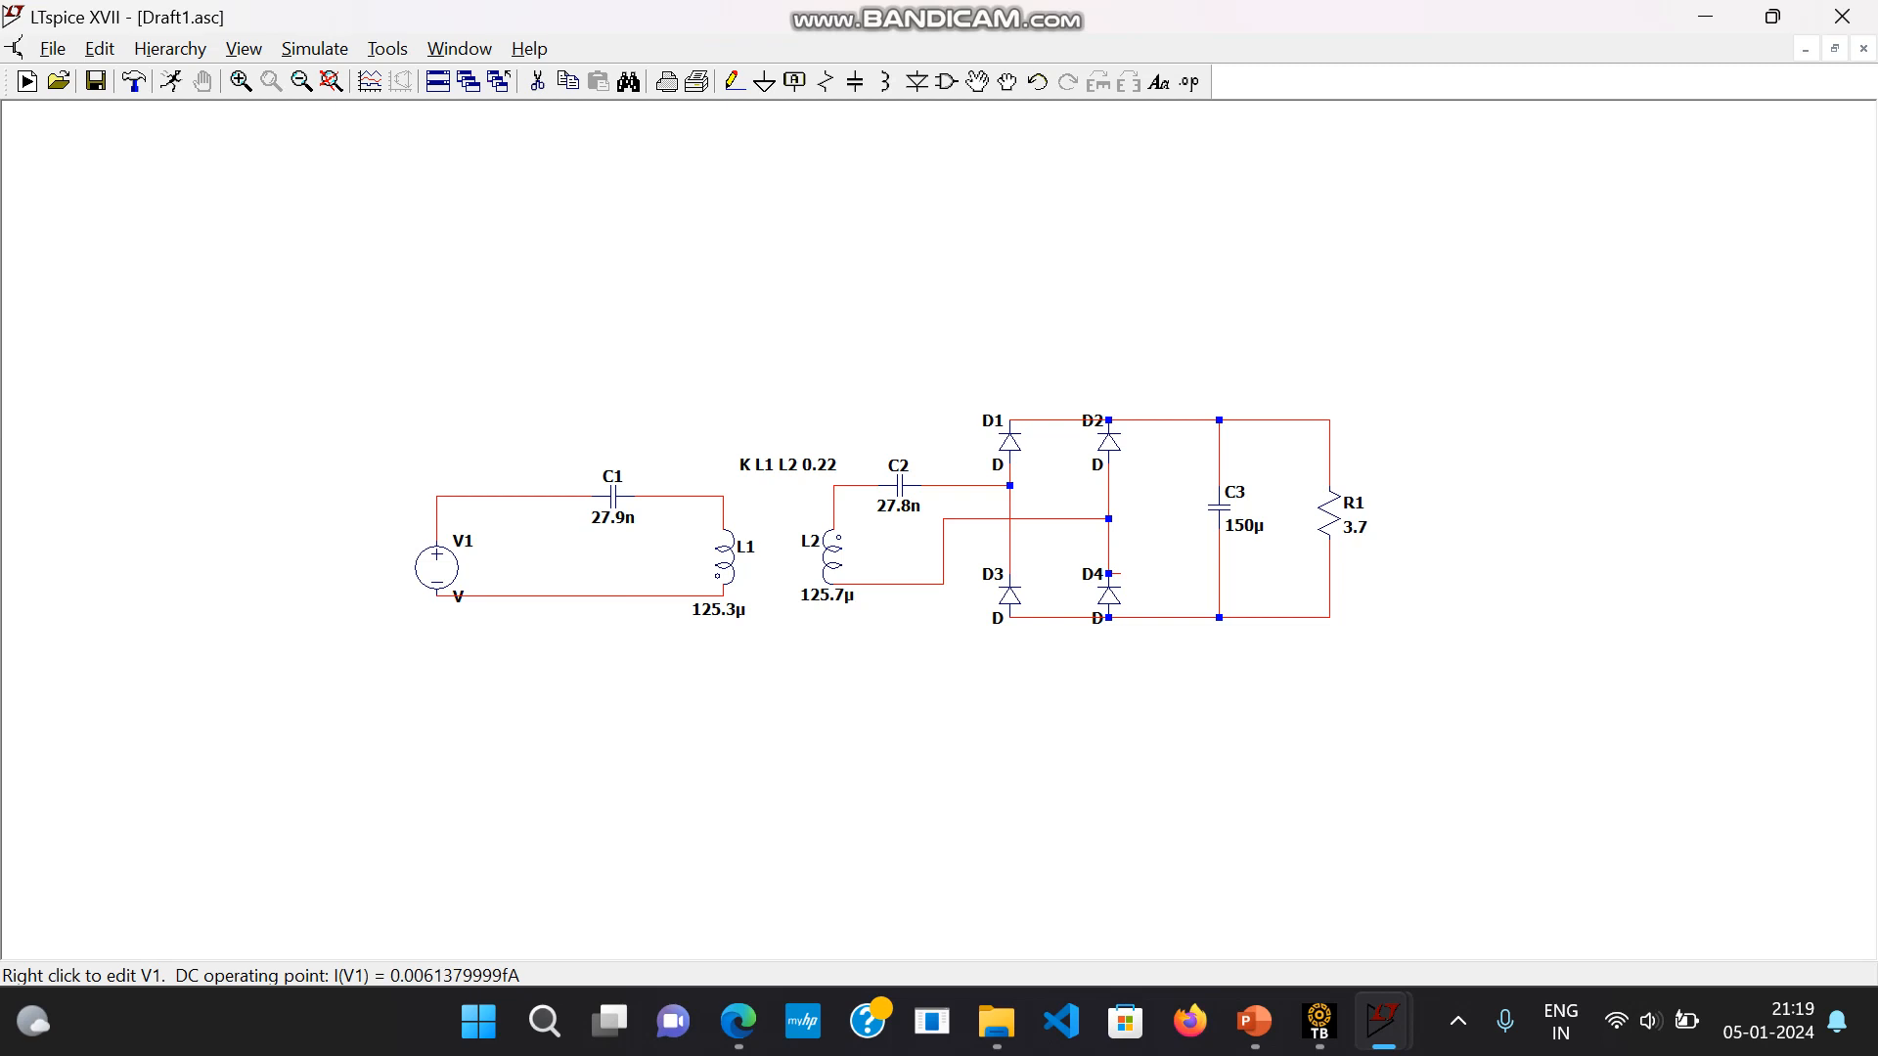
right_click(436, 568)
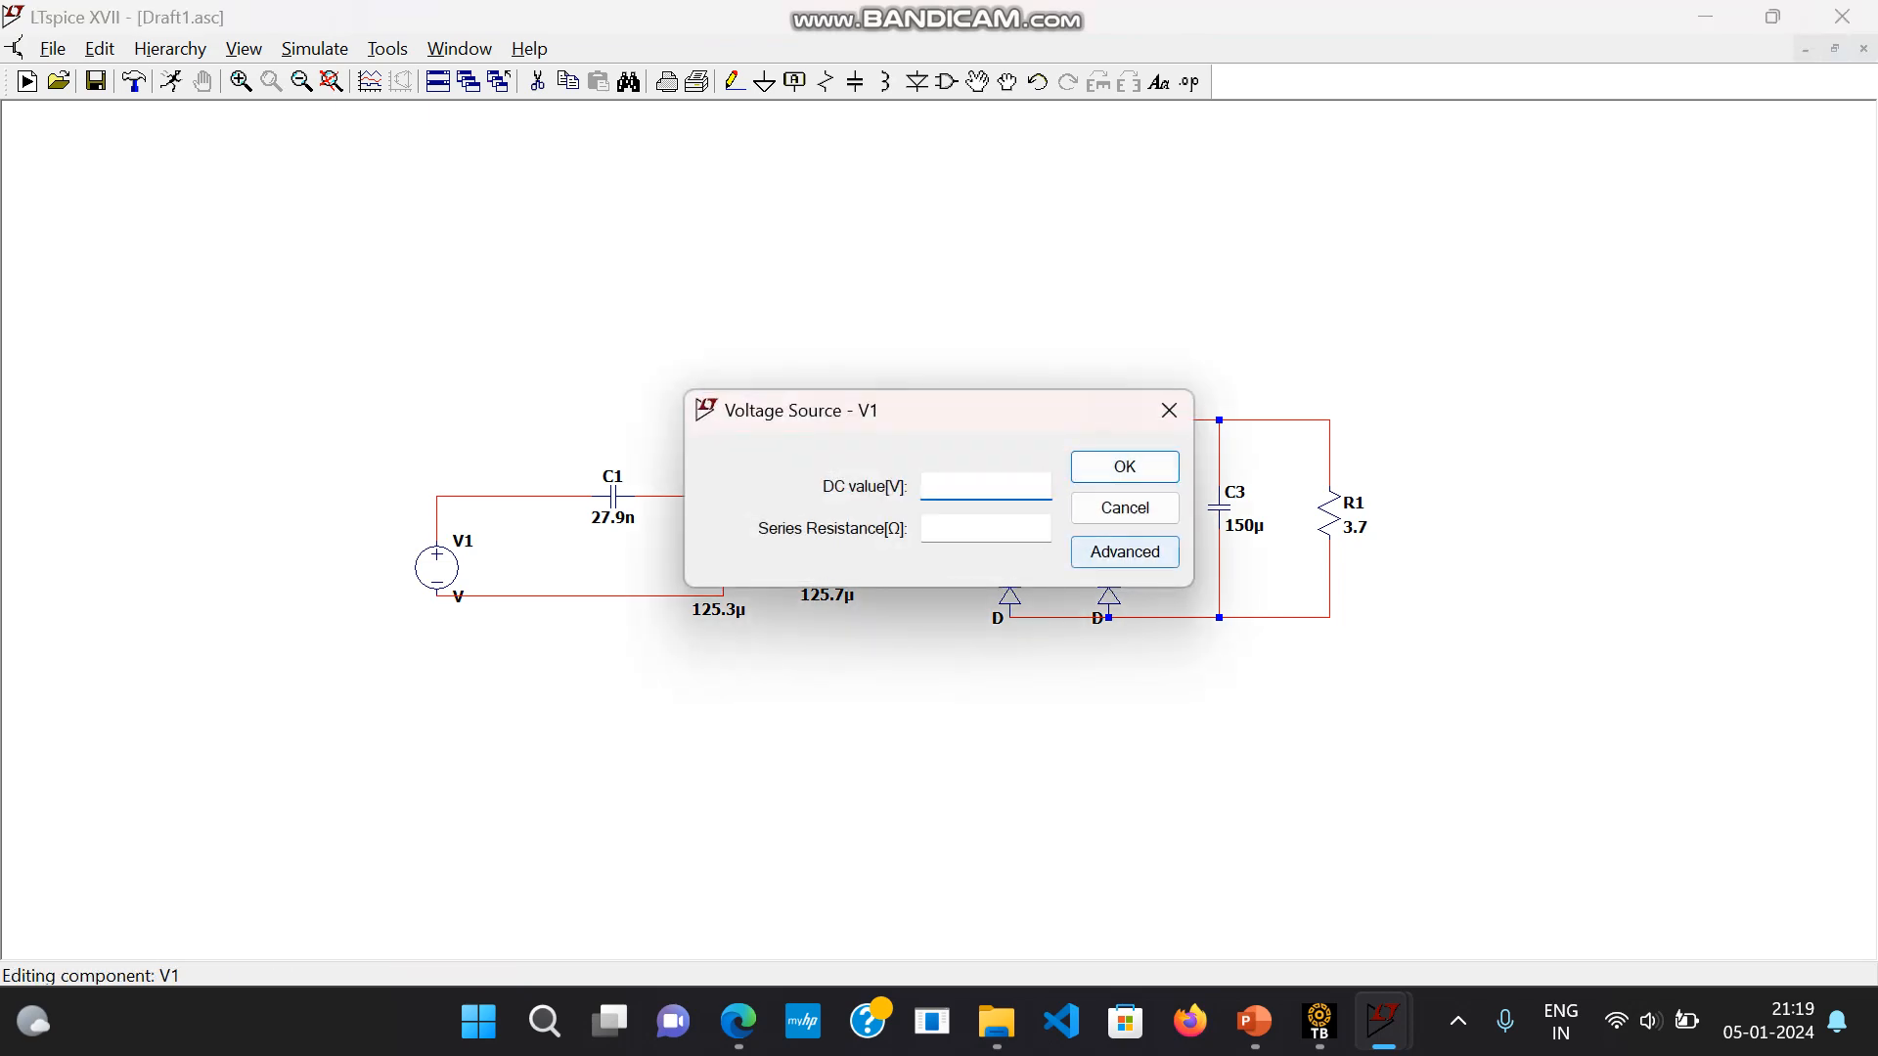
left_click(1125, 553)
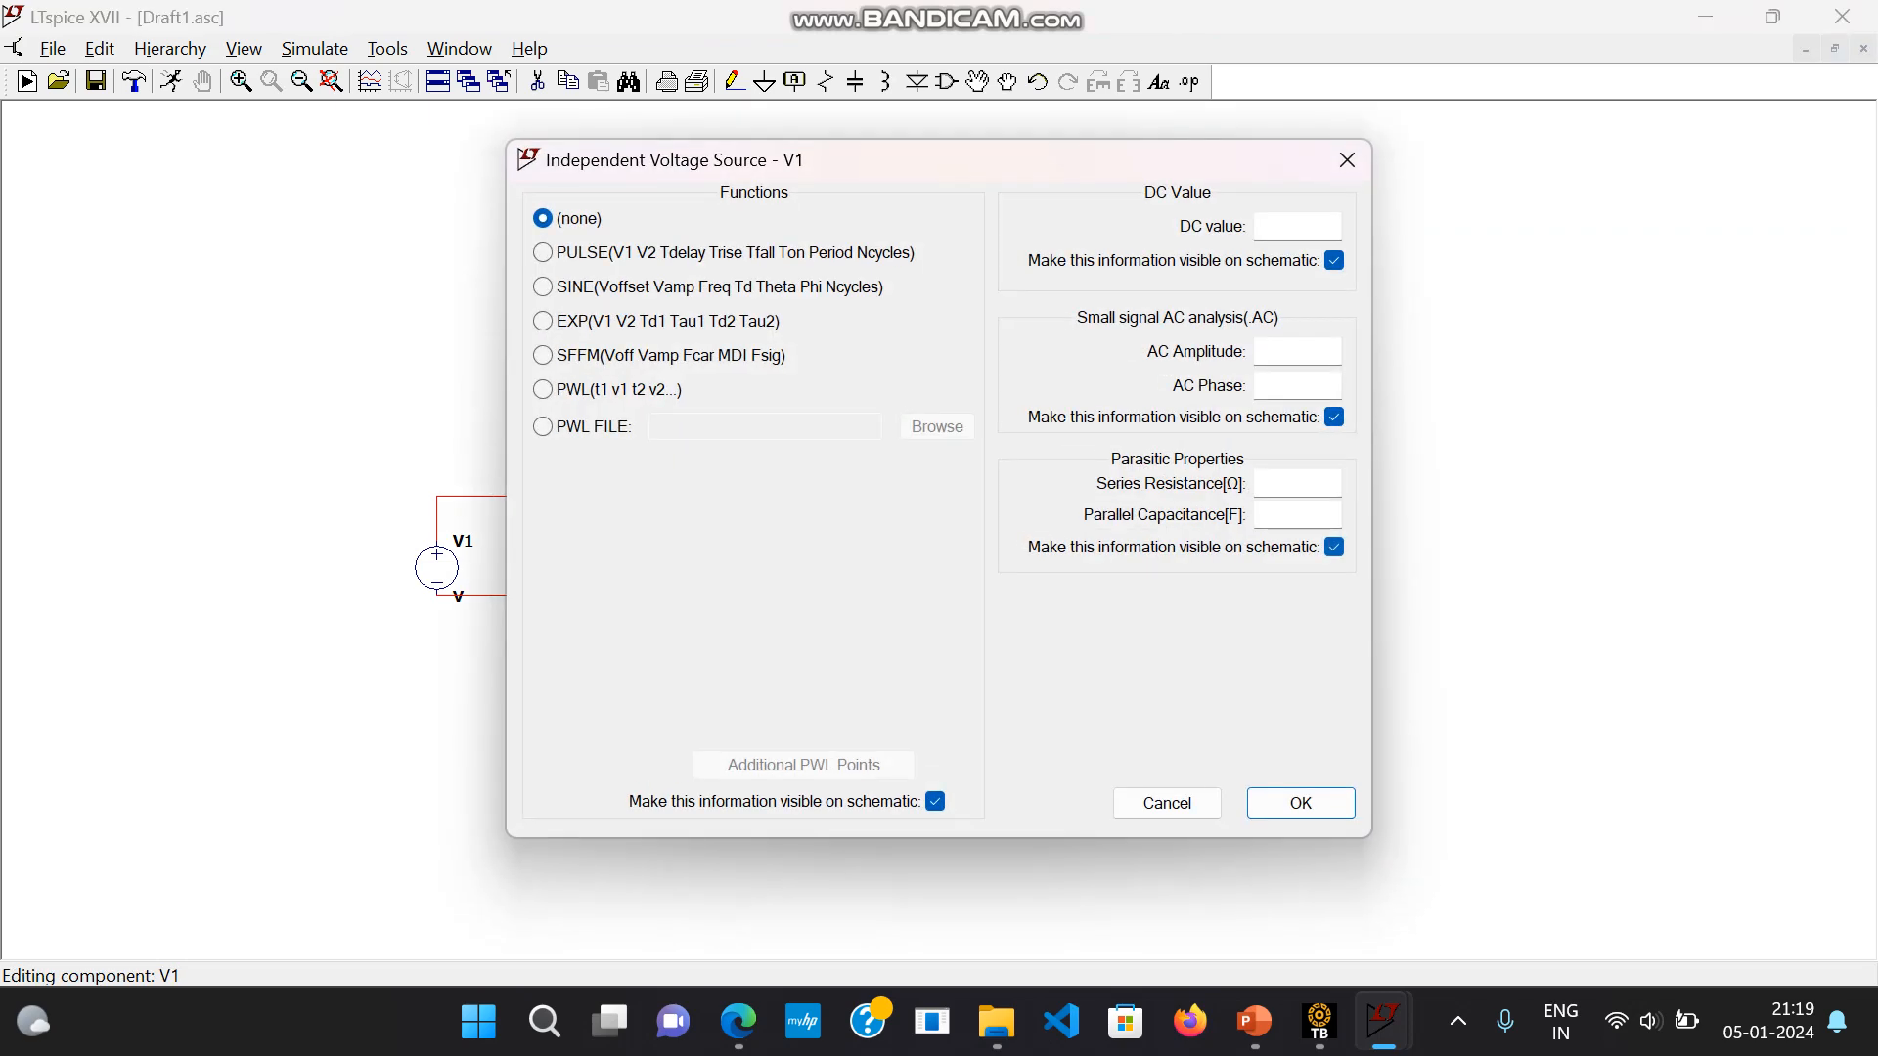
left_click(541, 252)
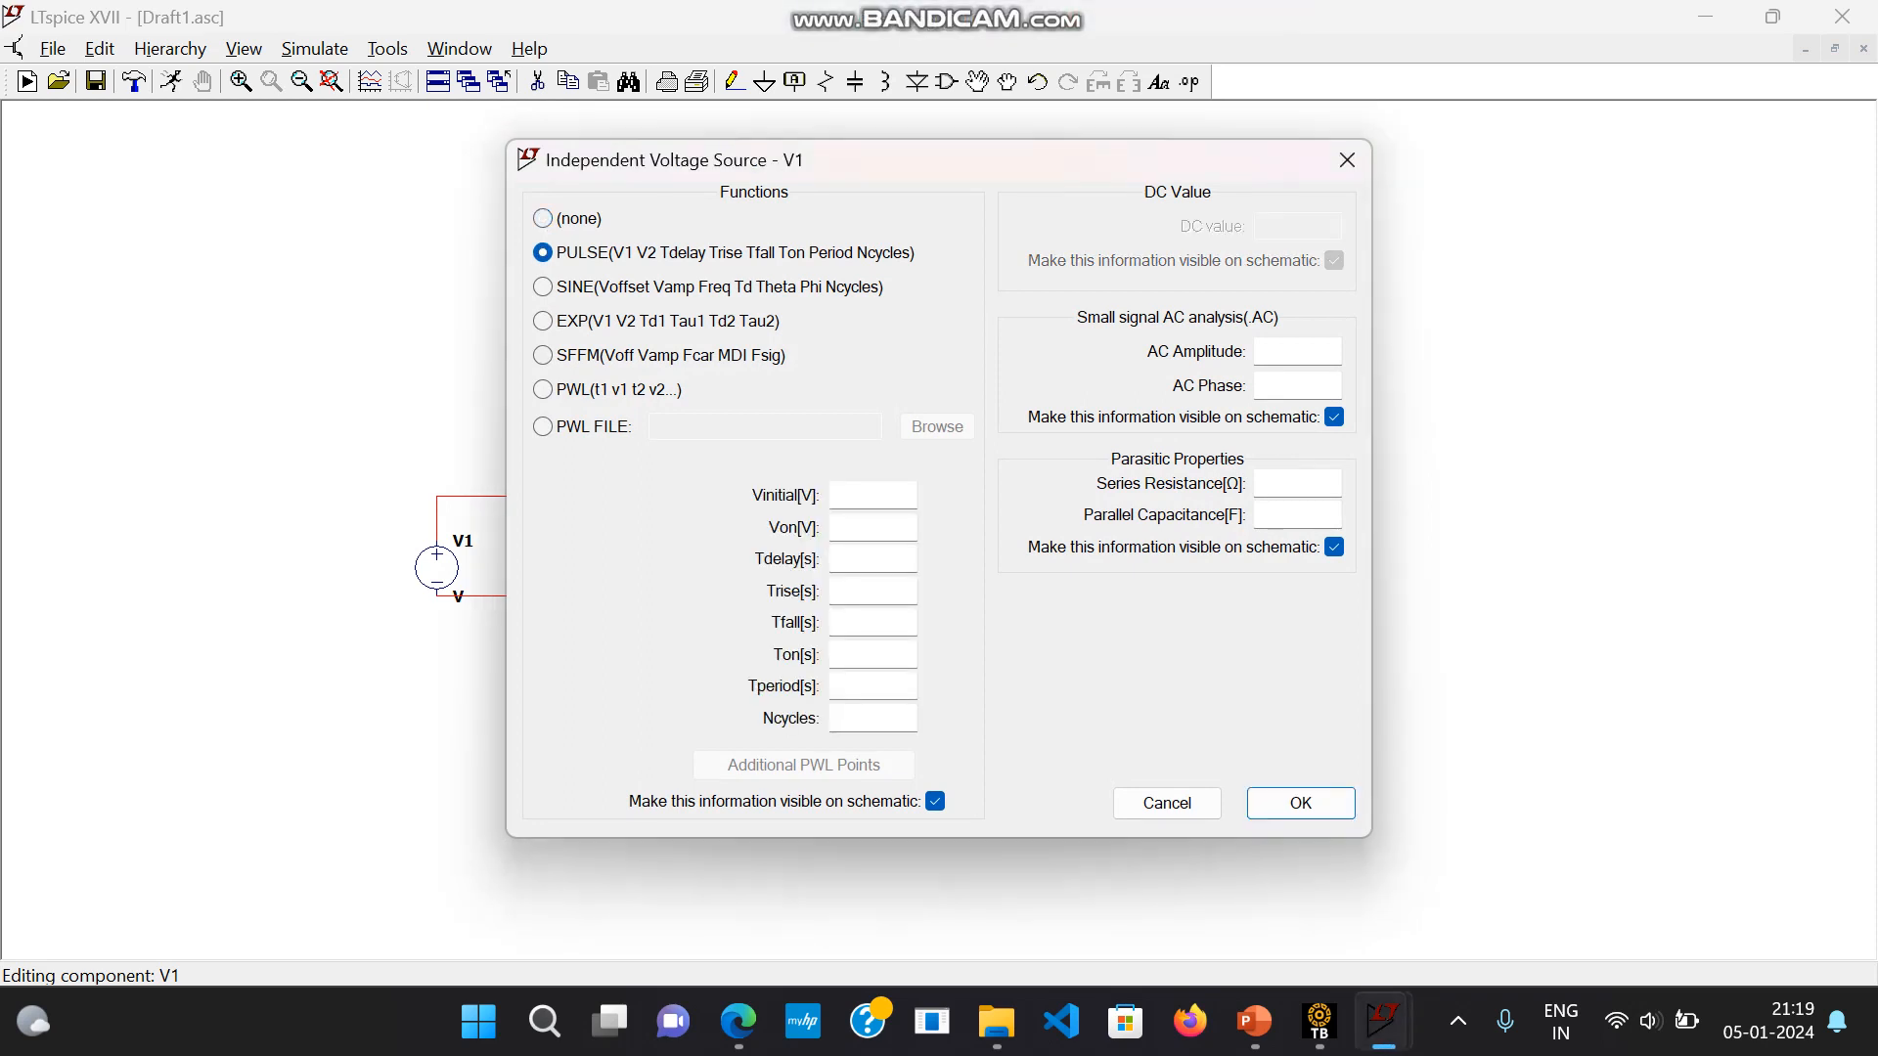
left_click(738, 1020)
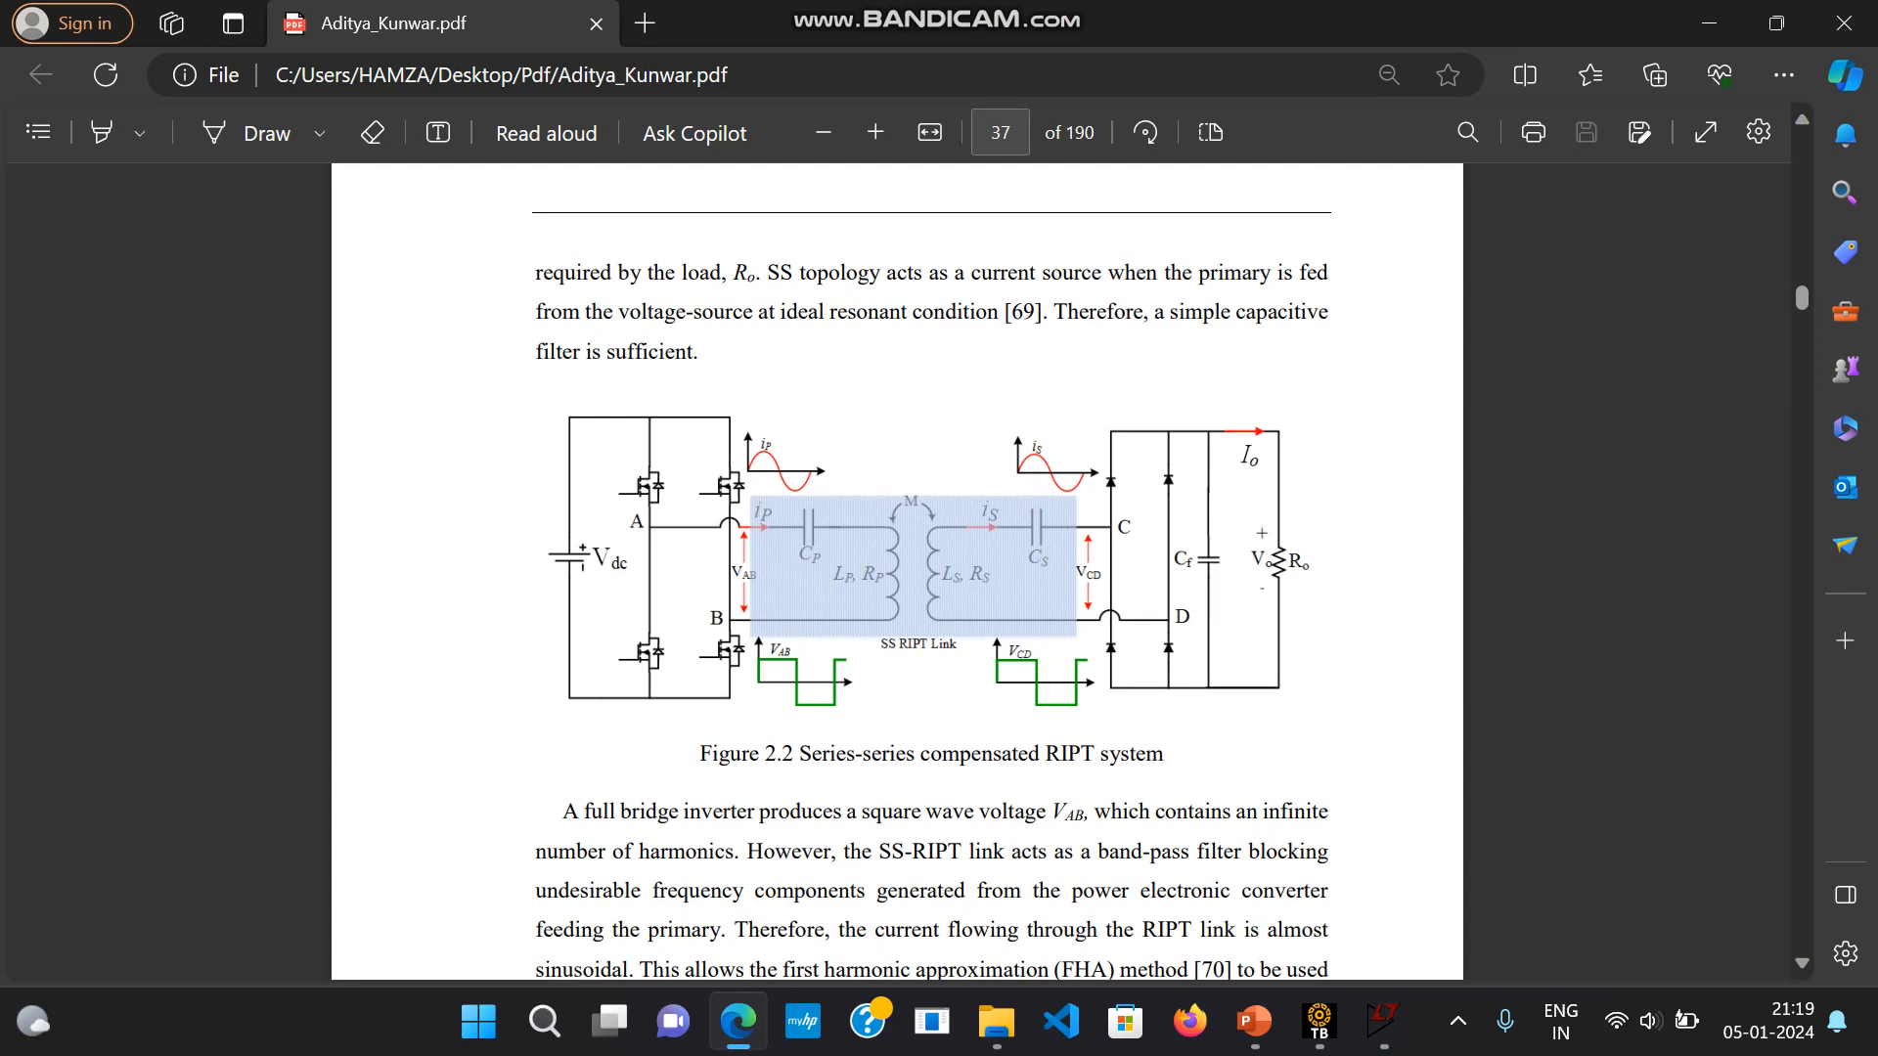
mouse_move(1382, 1022)
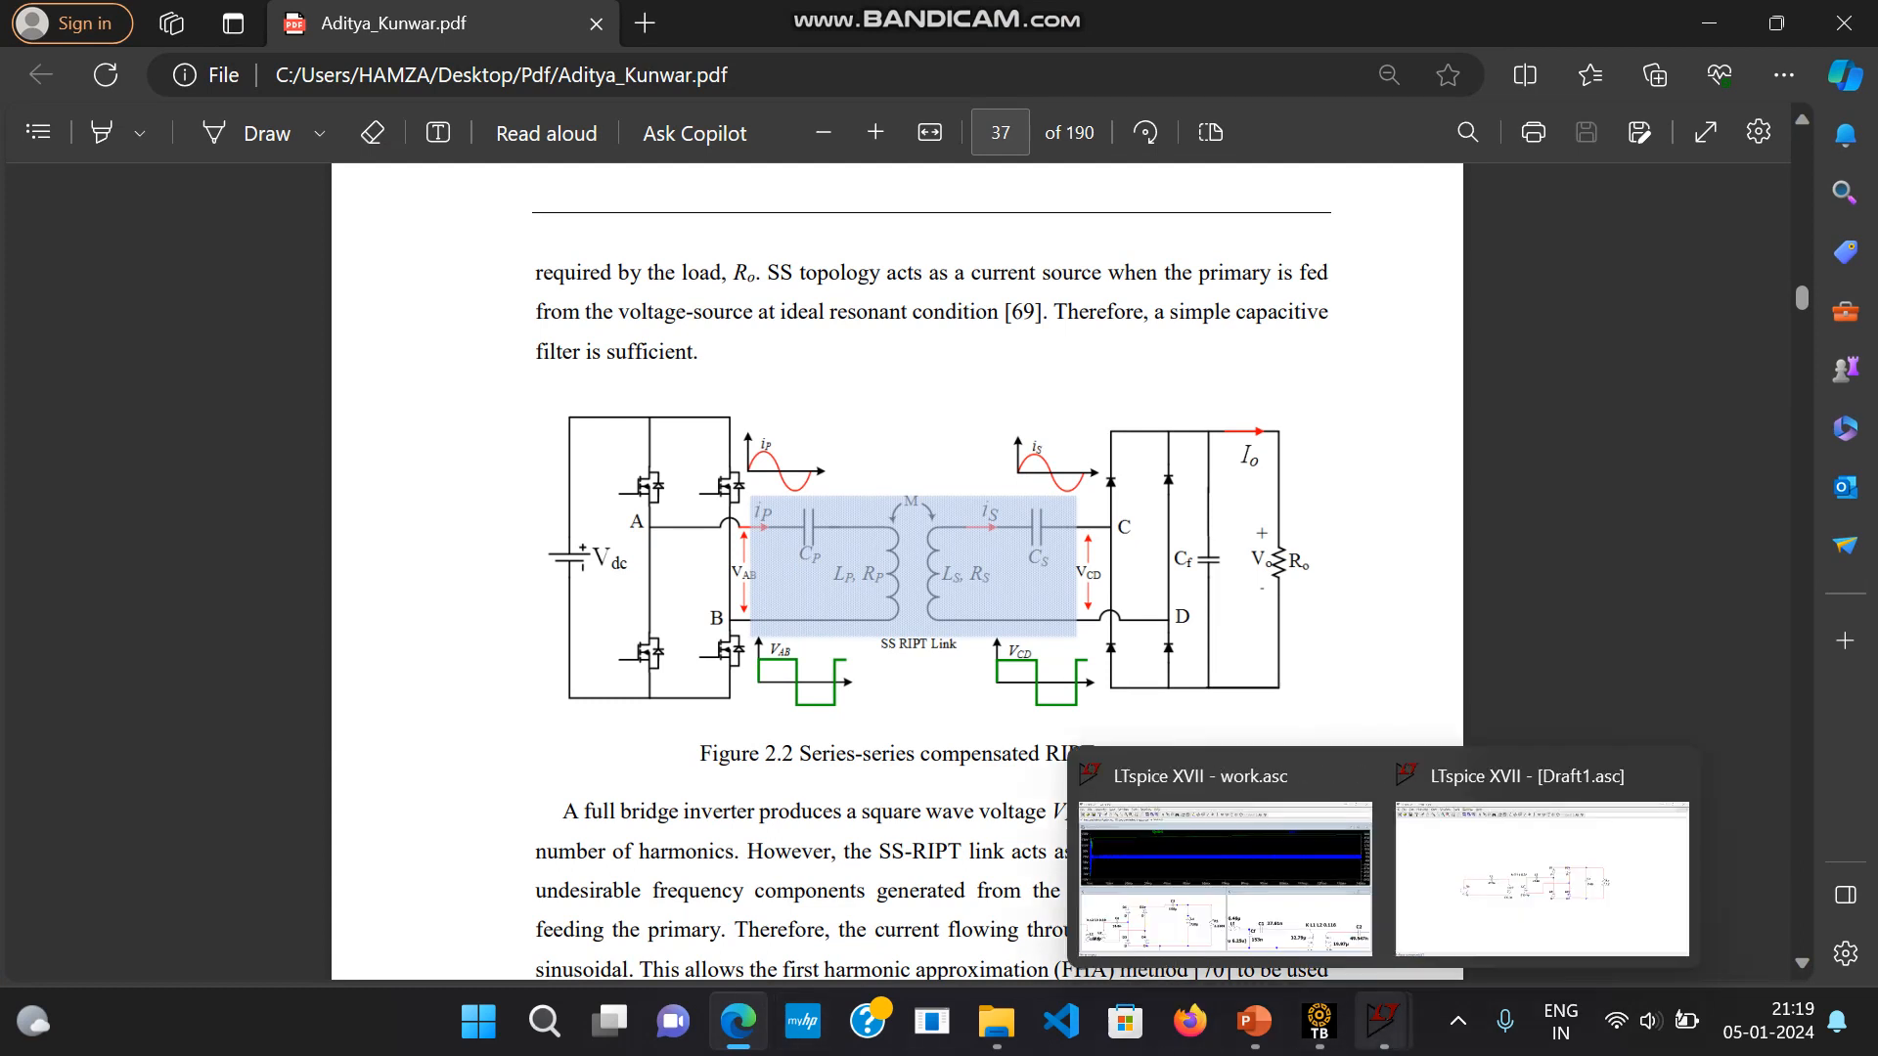
left_click(1542, 878)
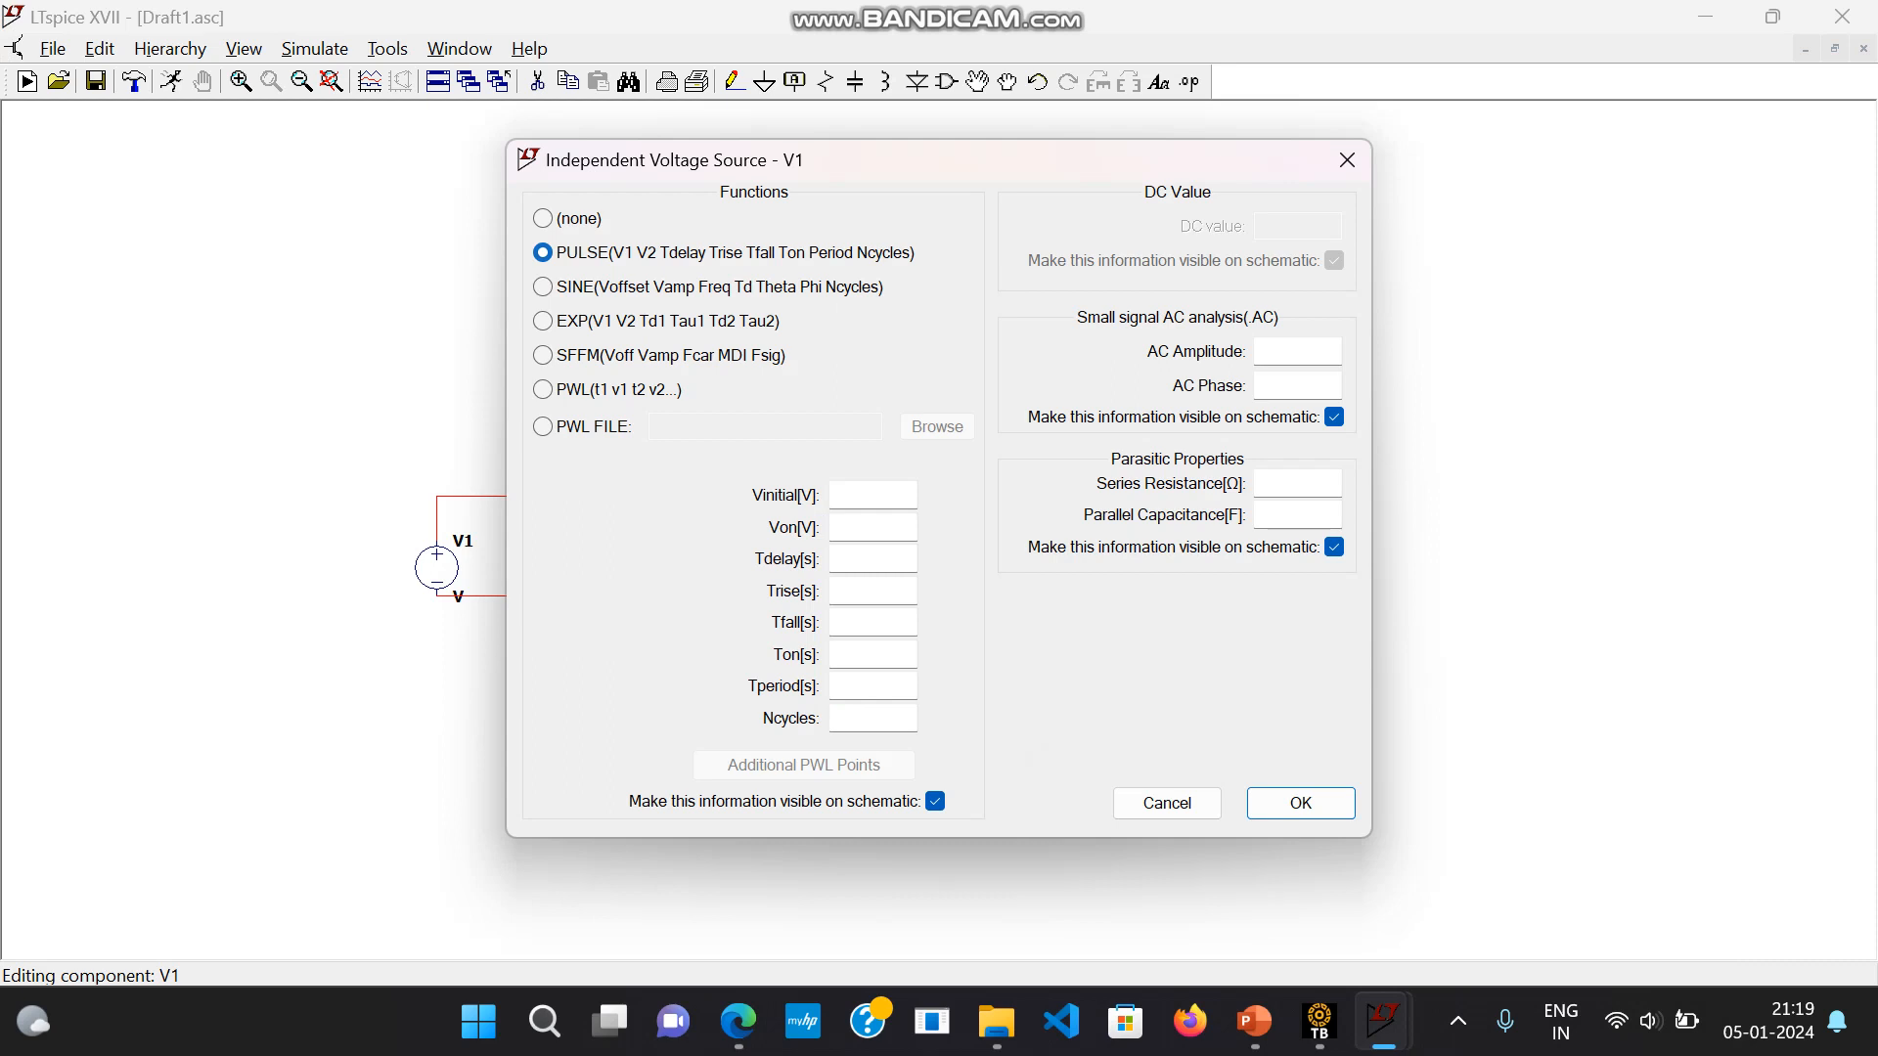
- Set V1's pulse to Vinitial -220, Von 220, Tdelay, Trise and Tfall 0, and Tperiod 11.7u
left_click(873, 494)
type("-220")
key("Tab")
type("220")
key("Tab")
type("0")
key("Tab")
type("0")
key("Tab")
type("0")
key("Tab")
key("Tab")
type("11.7u")
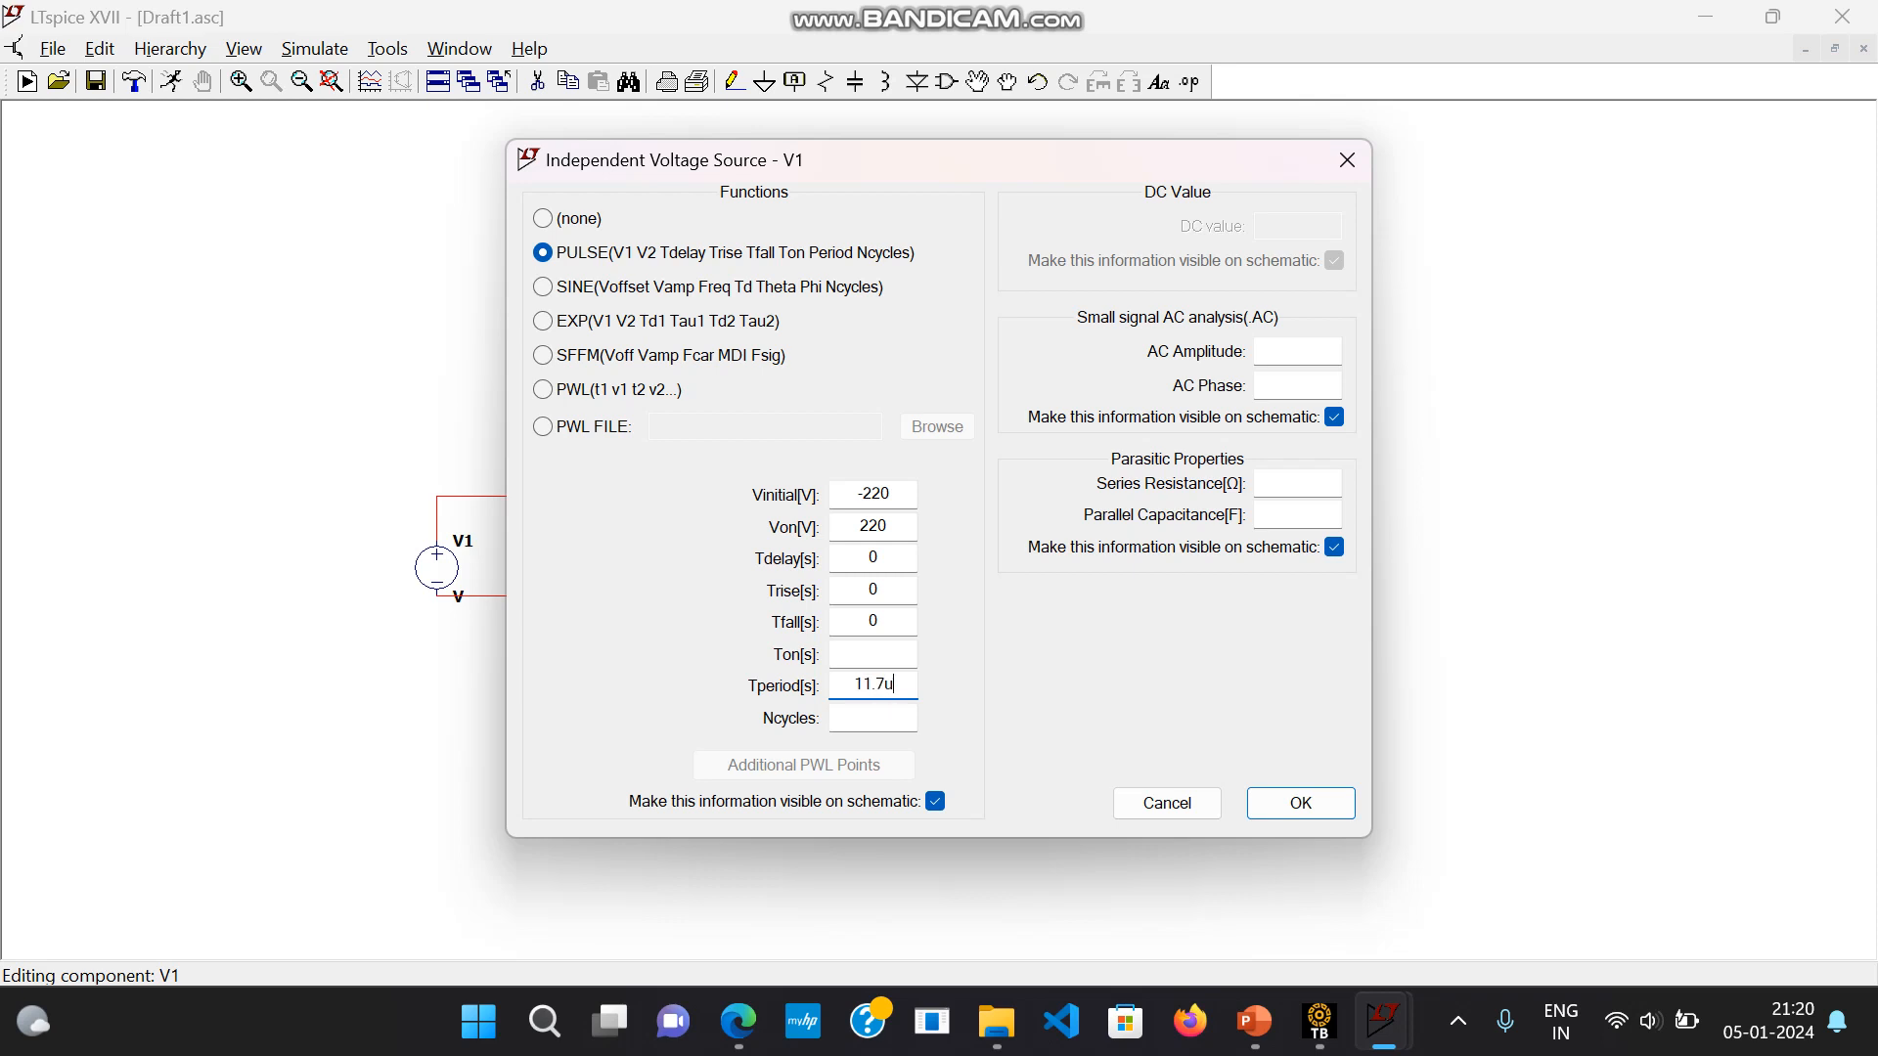
- Set V1's Ton to 5.8u, apply the source settings, and move the PULSE label clear of the circuit to the left of V1
left_click(873, 654)
type("5.8u")
left_click(1301, 803)
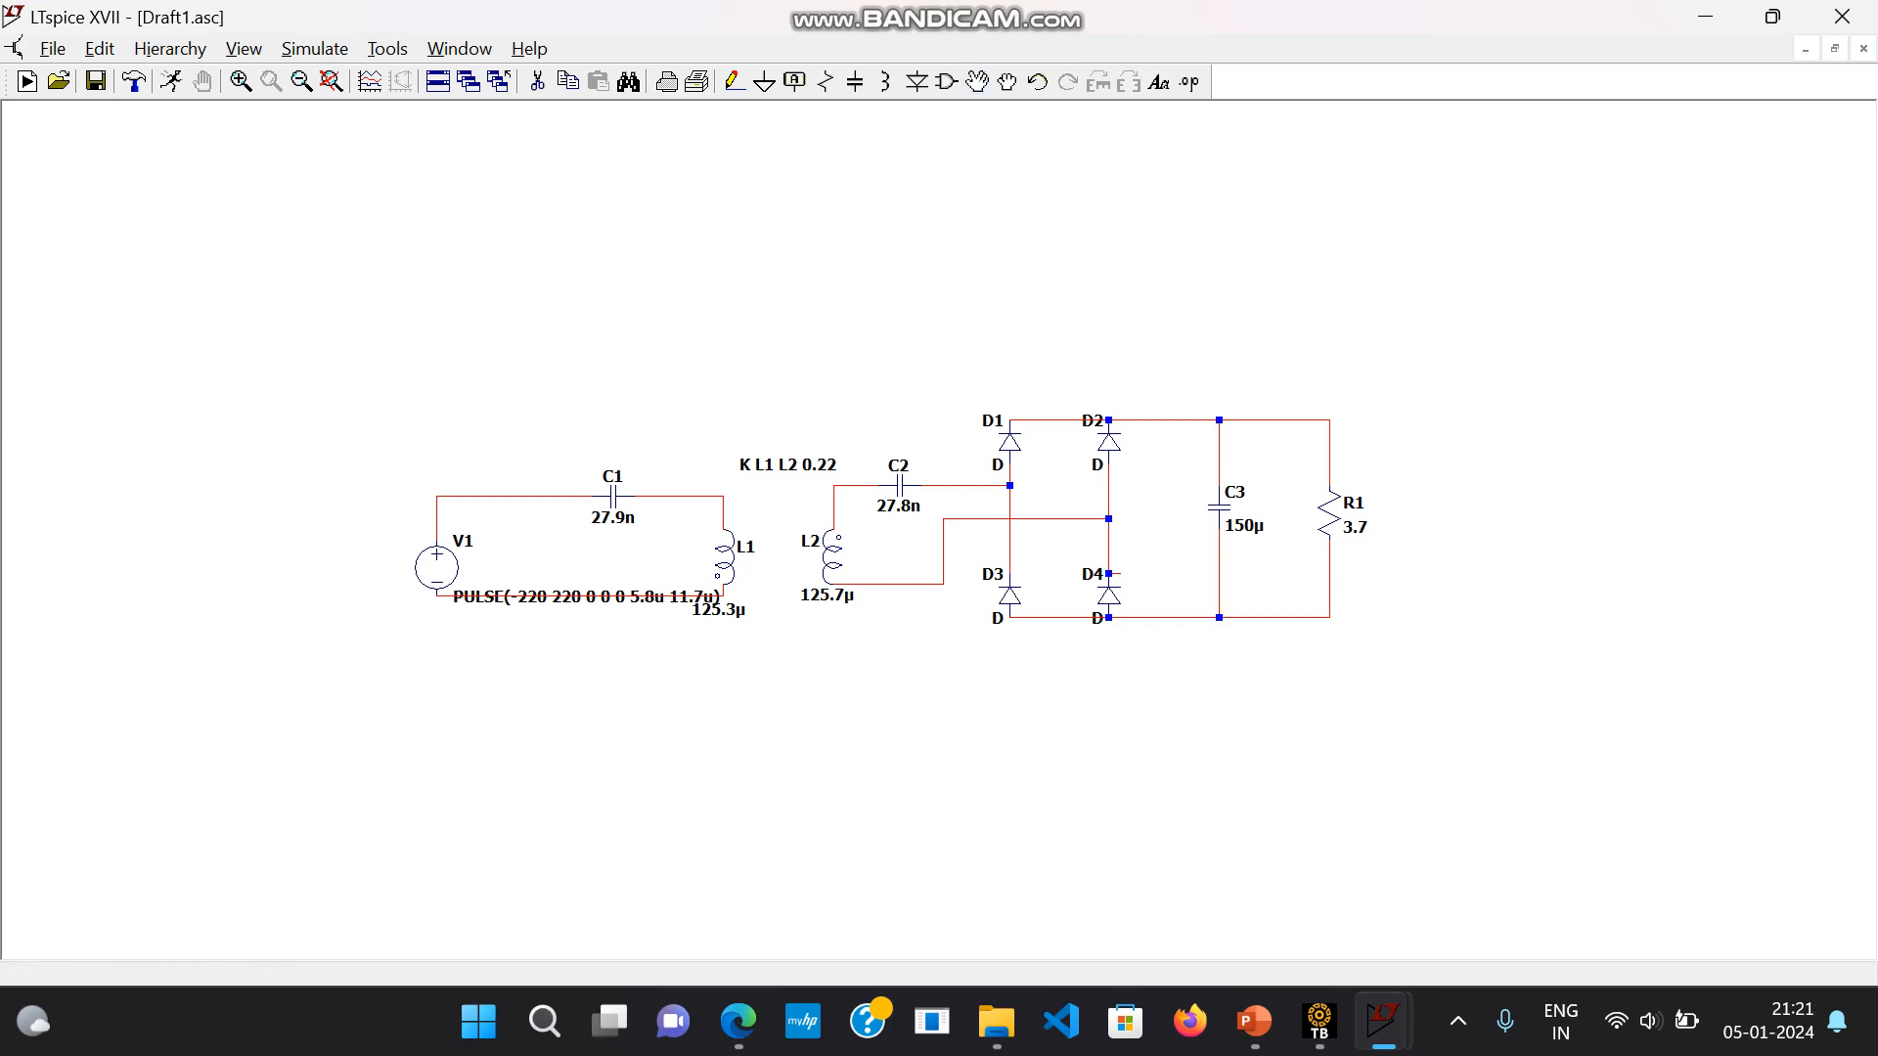
left_click_drag(452, 596, 140, 599)
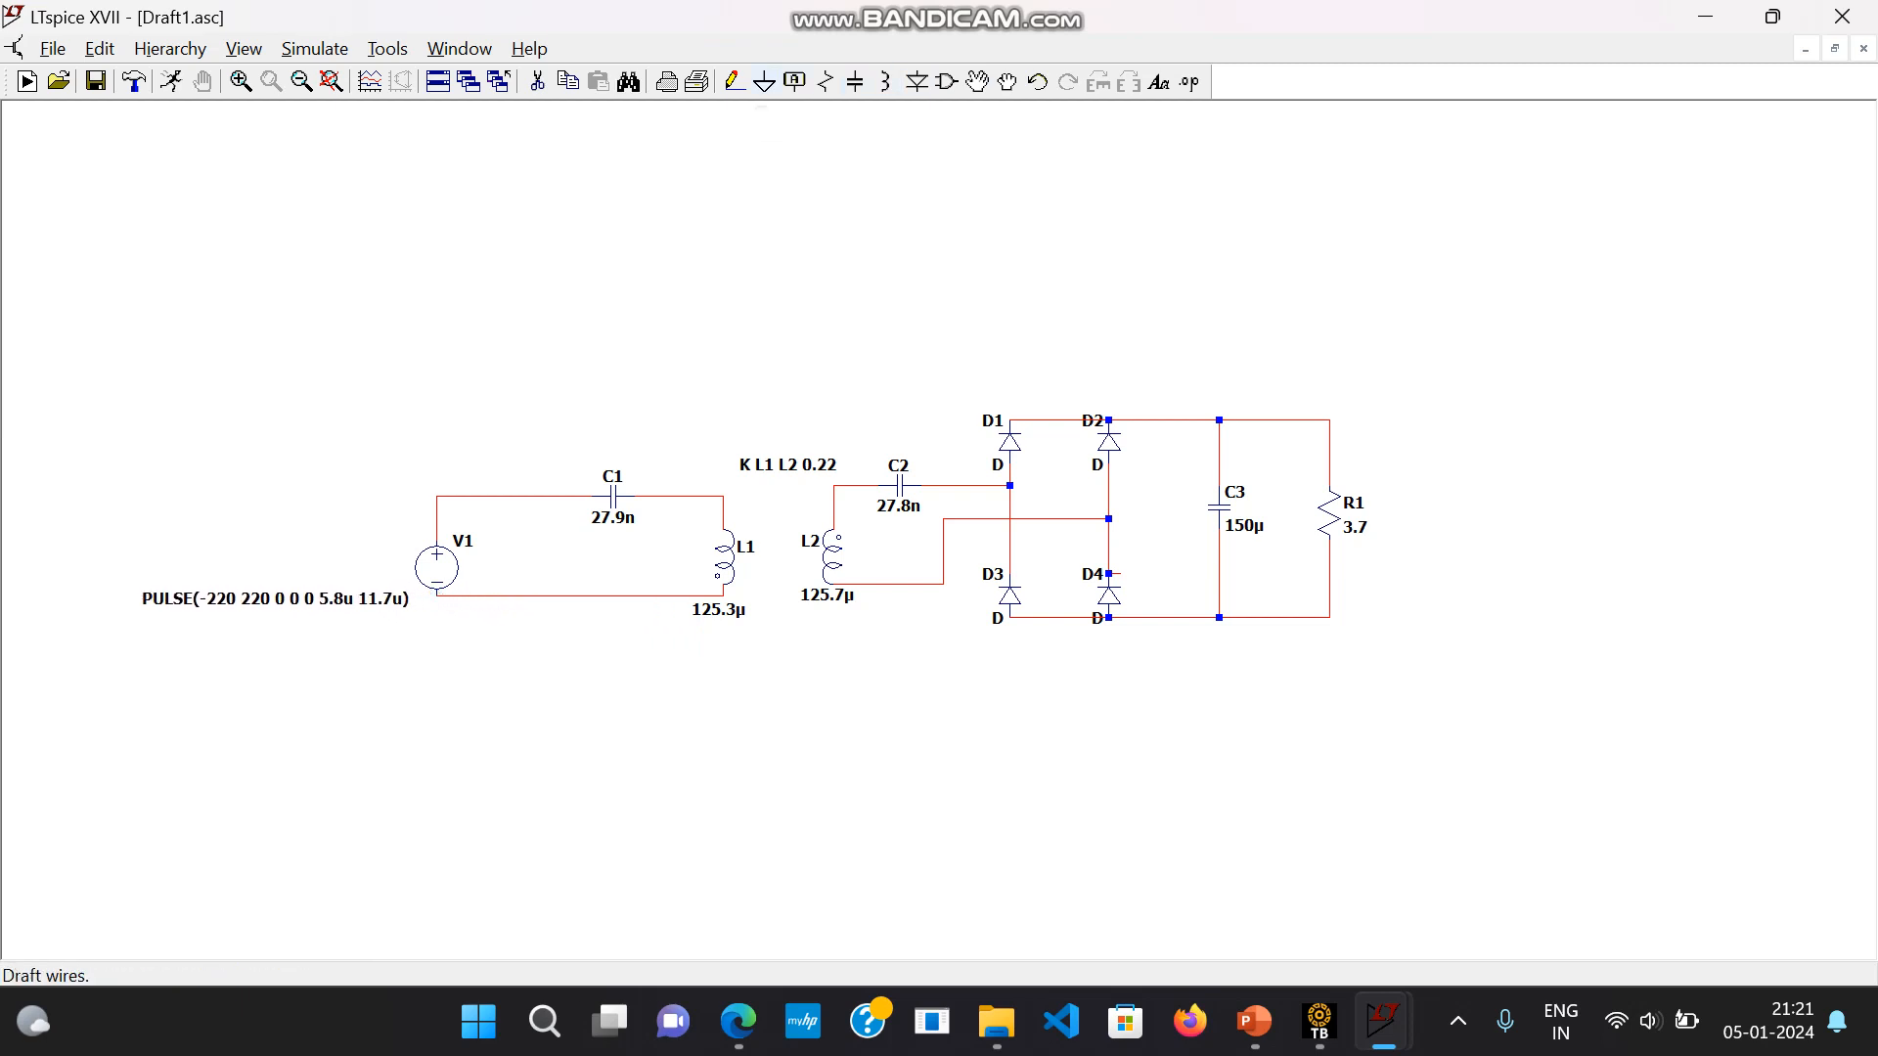
- Place one ground symbol below the primary loop and another below the secondary loop near L2
left_click(764, 82)
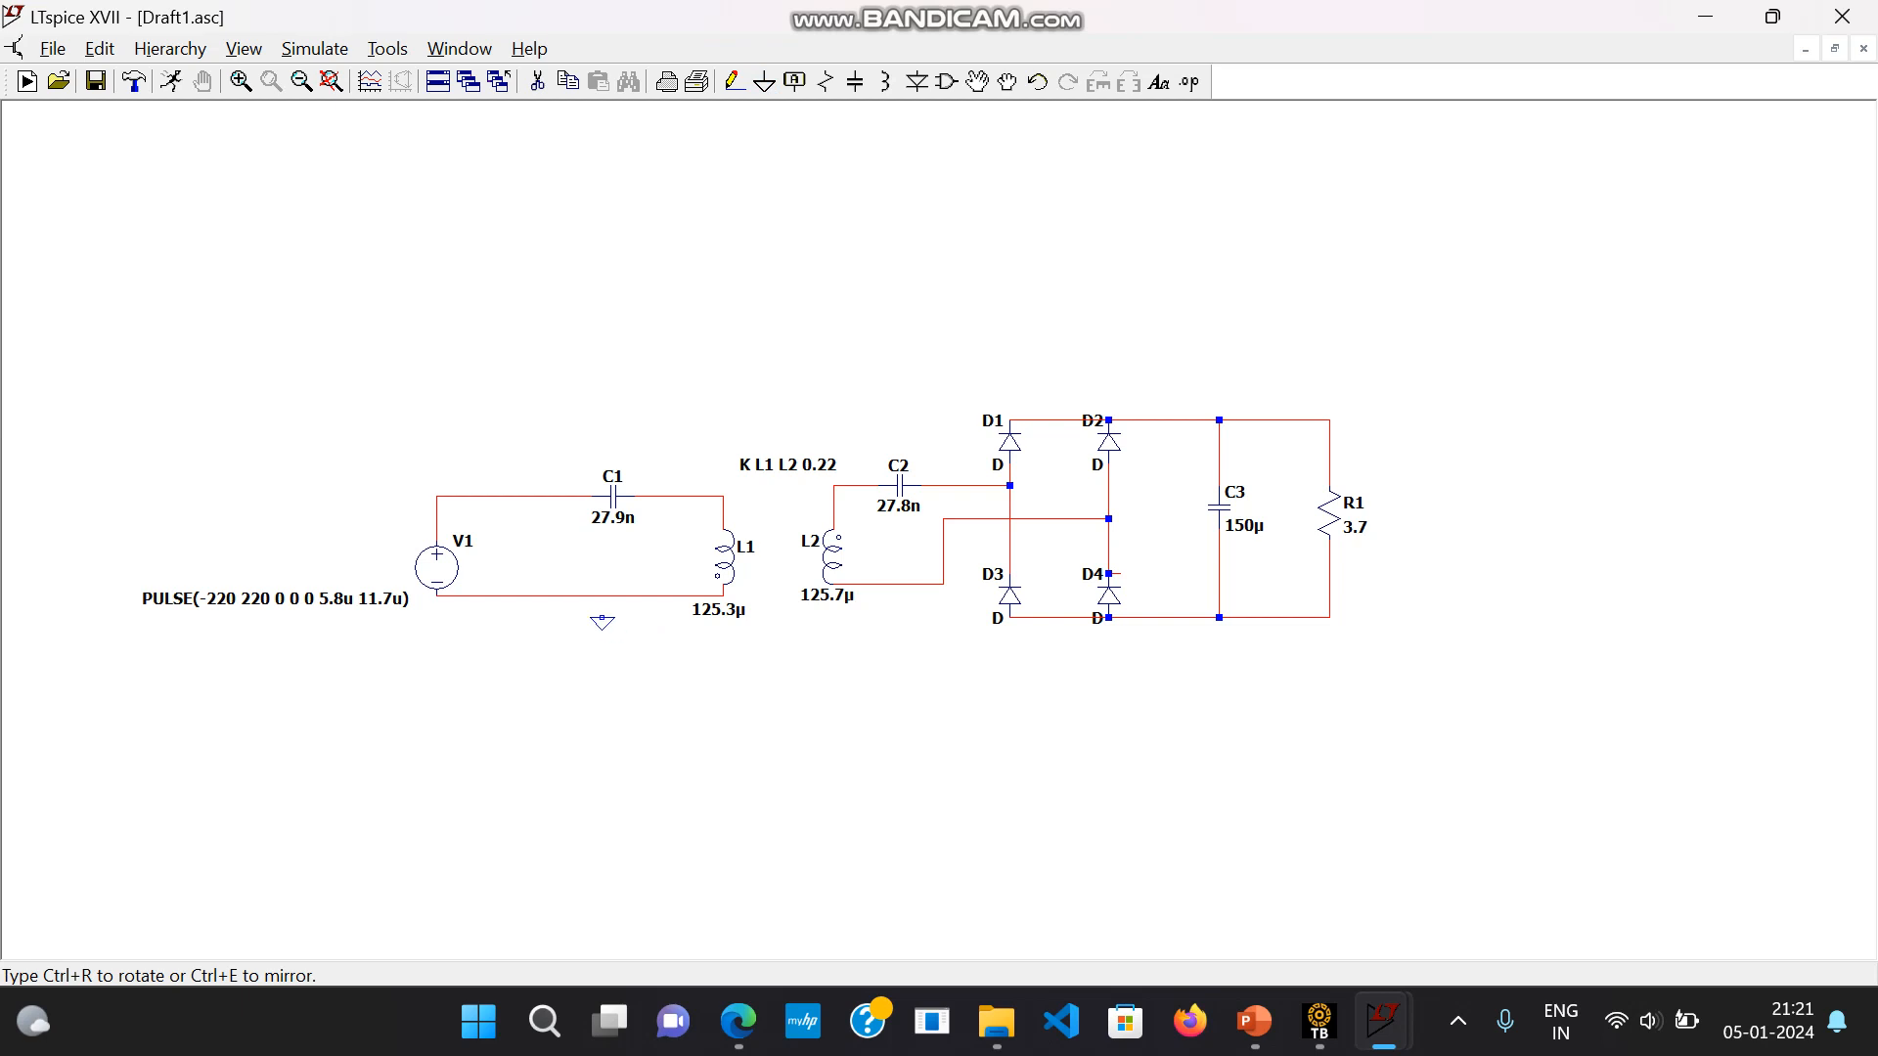
left_click(603, 616)
left_click(898, 618)
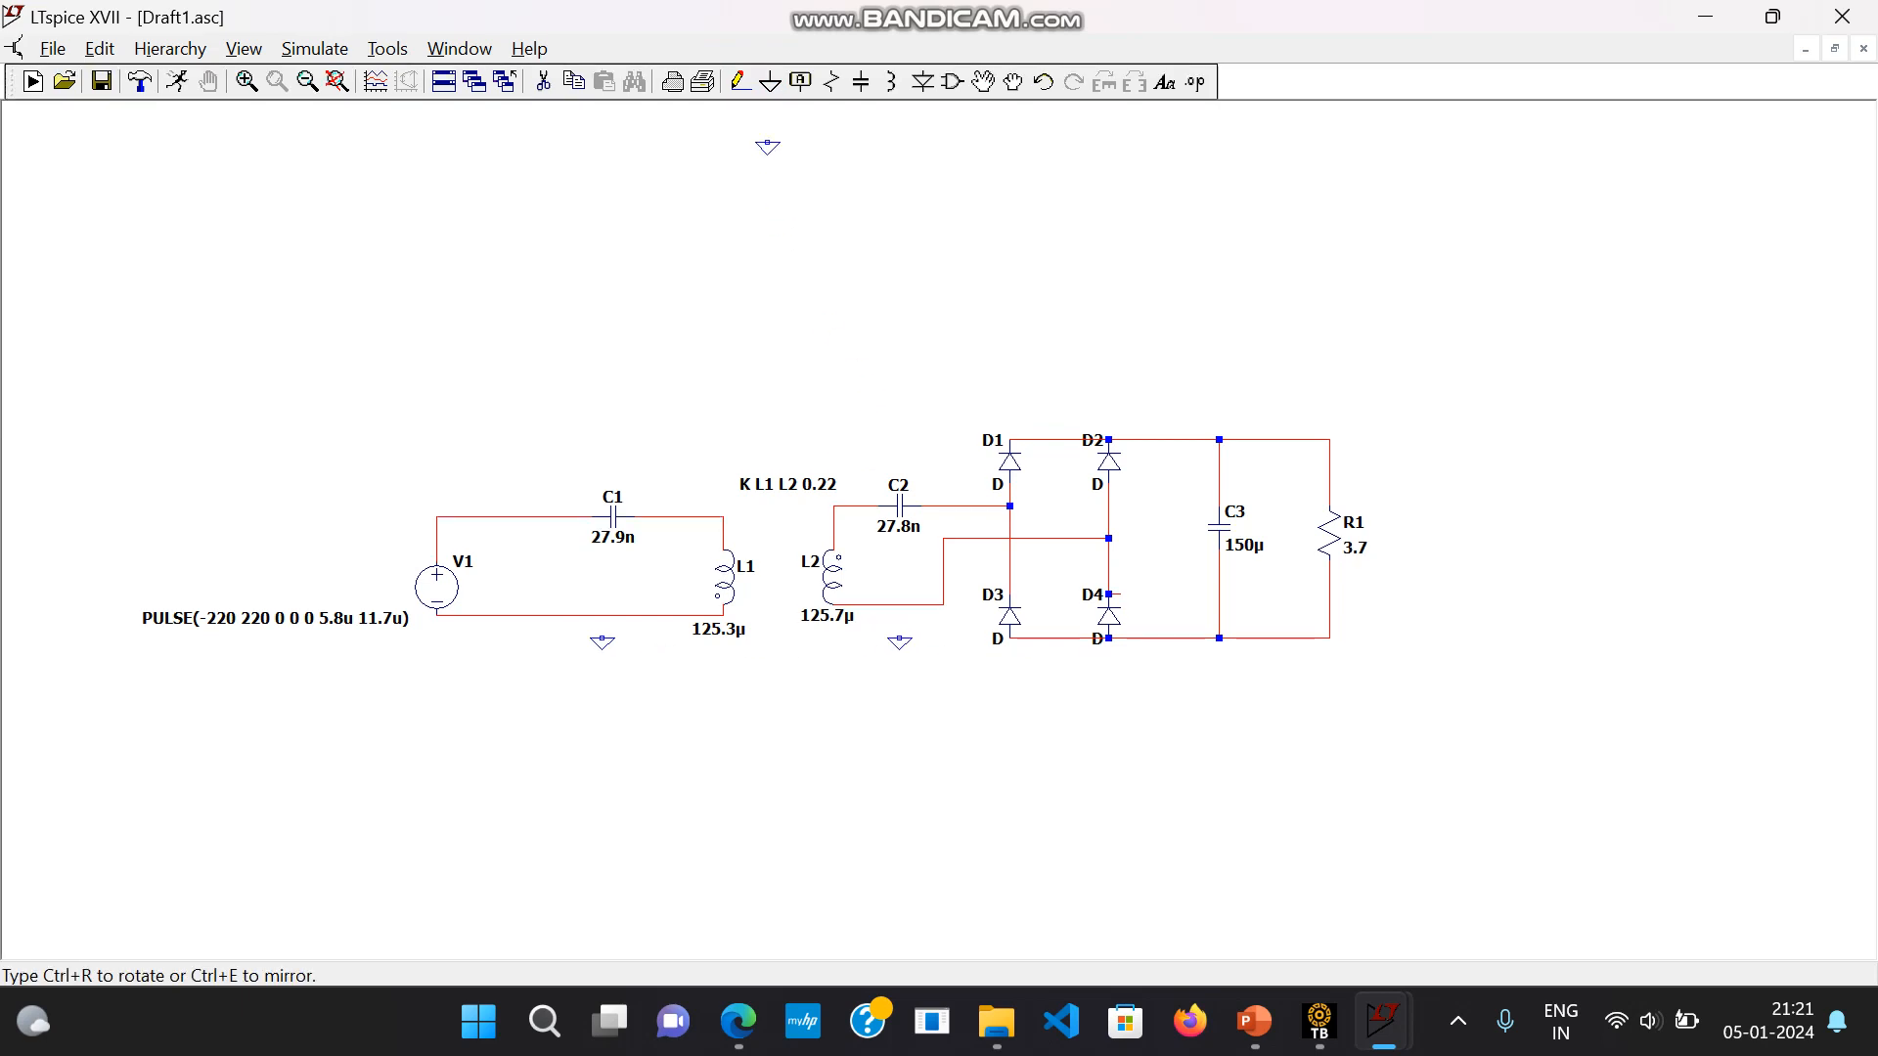
- Wire the two ground symbols to the lower wires of the primary and secondary loops
left_click(740, 81)
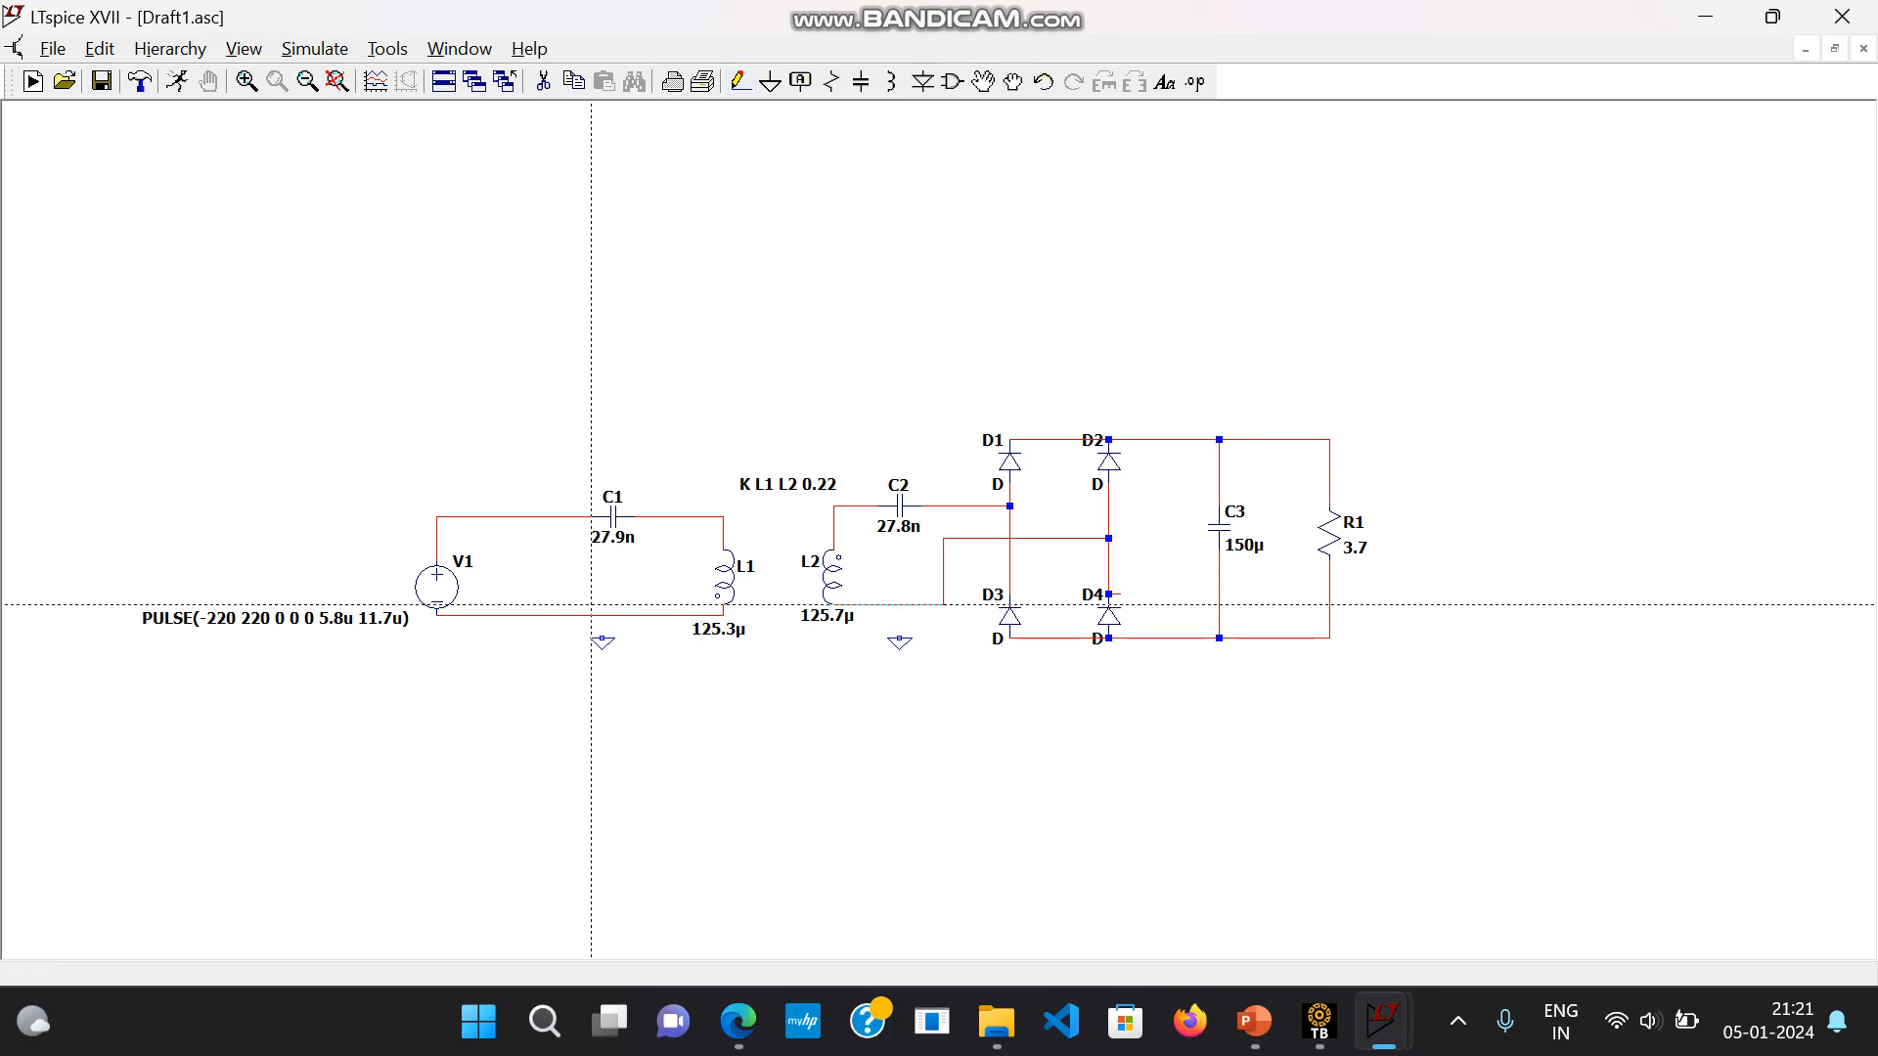
left_click(602, 615)
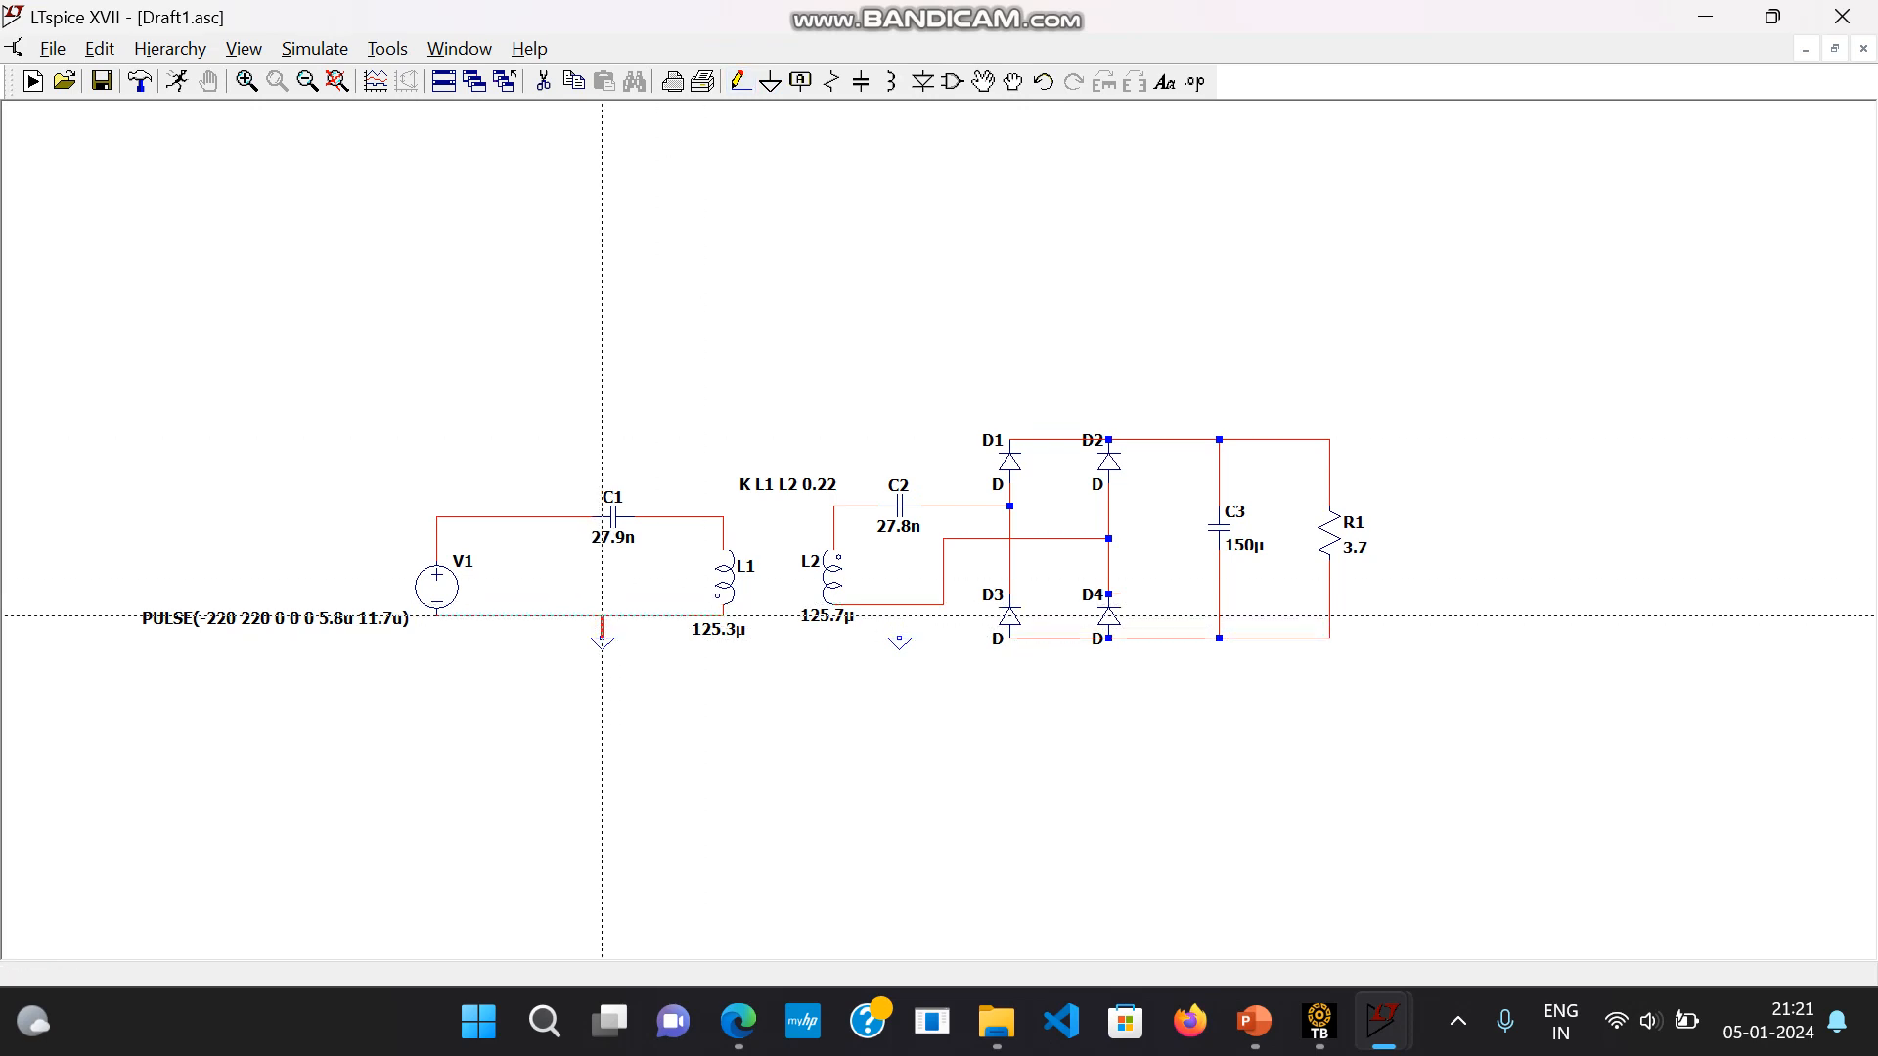
left_click(898, 638)
left_click(899, 604)
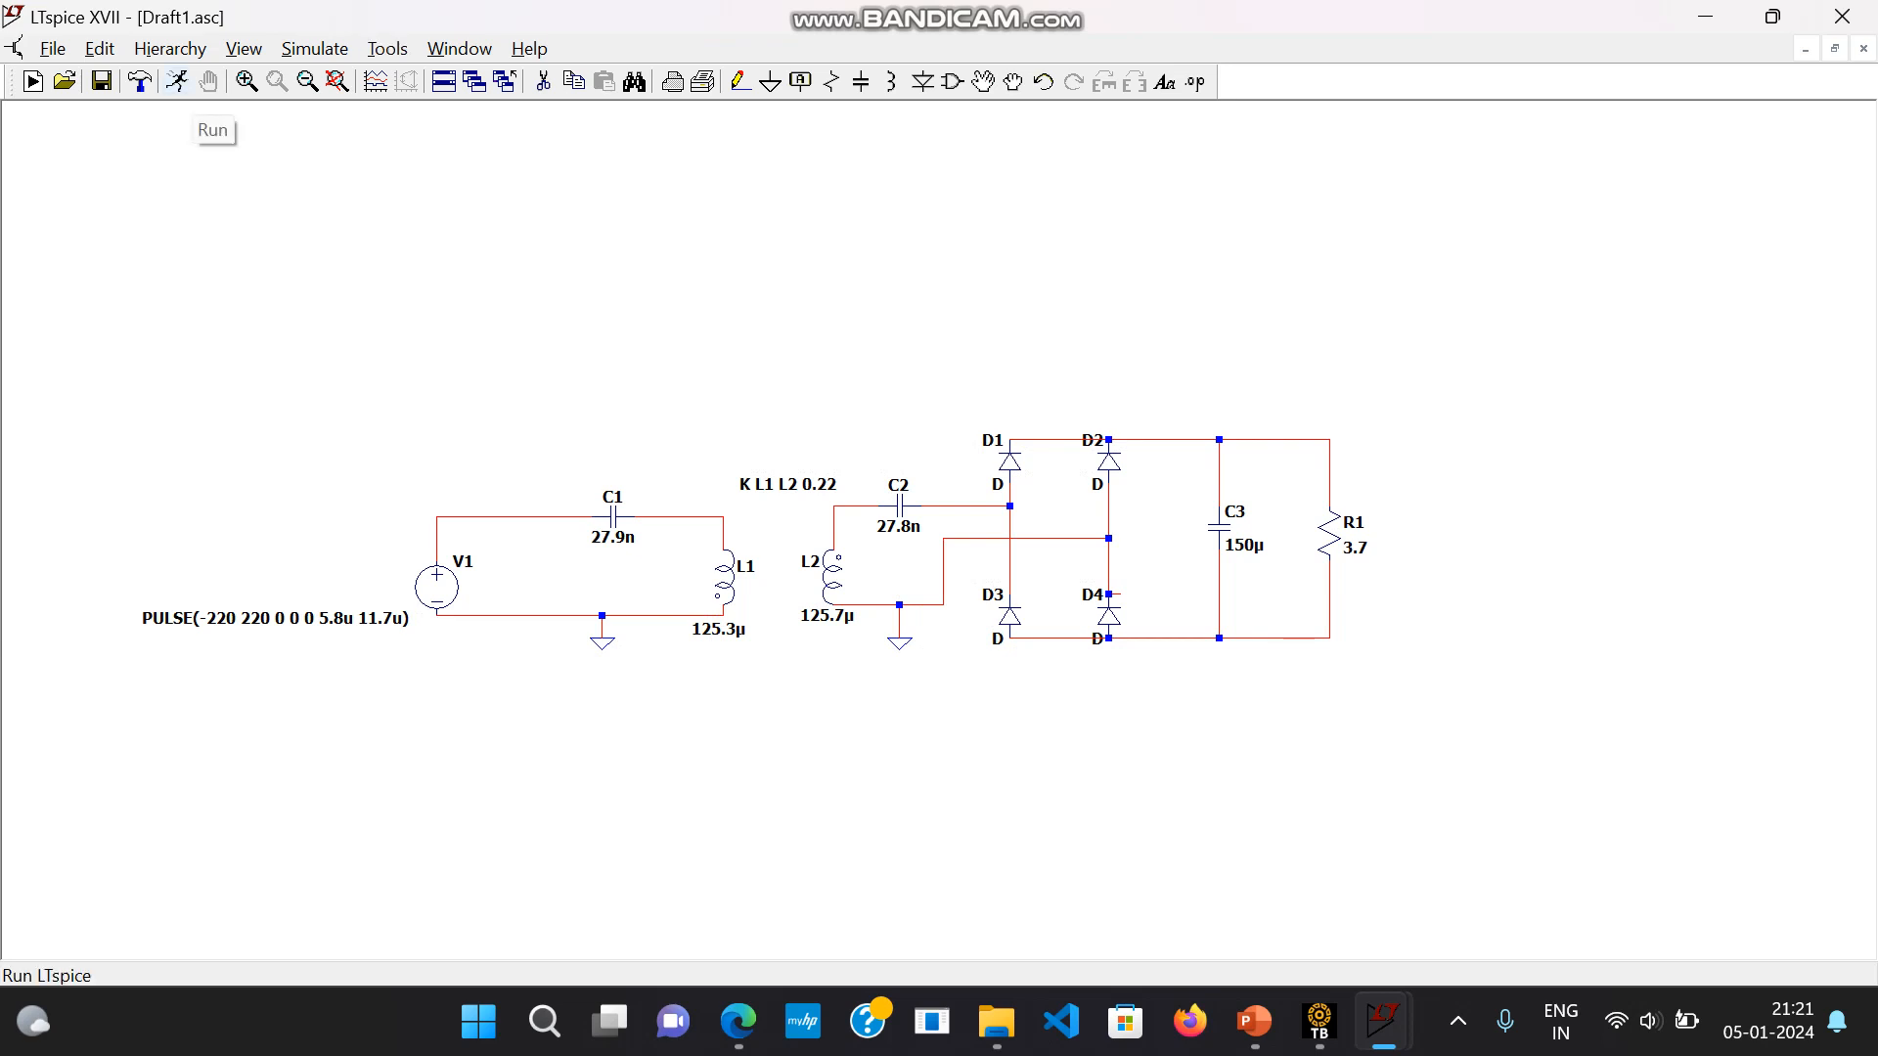
- Run a transient simulation of the schematic with a stop time of 120ms
left_click(177, 82)
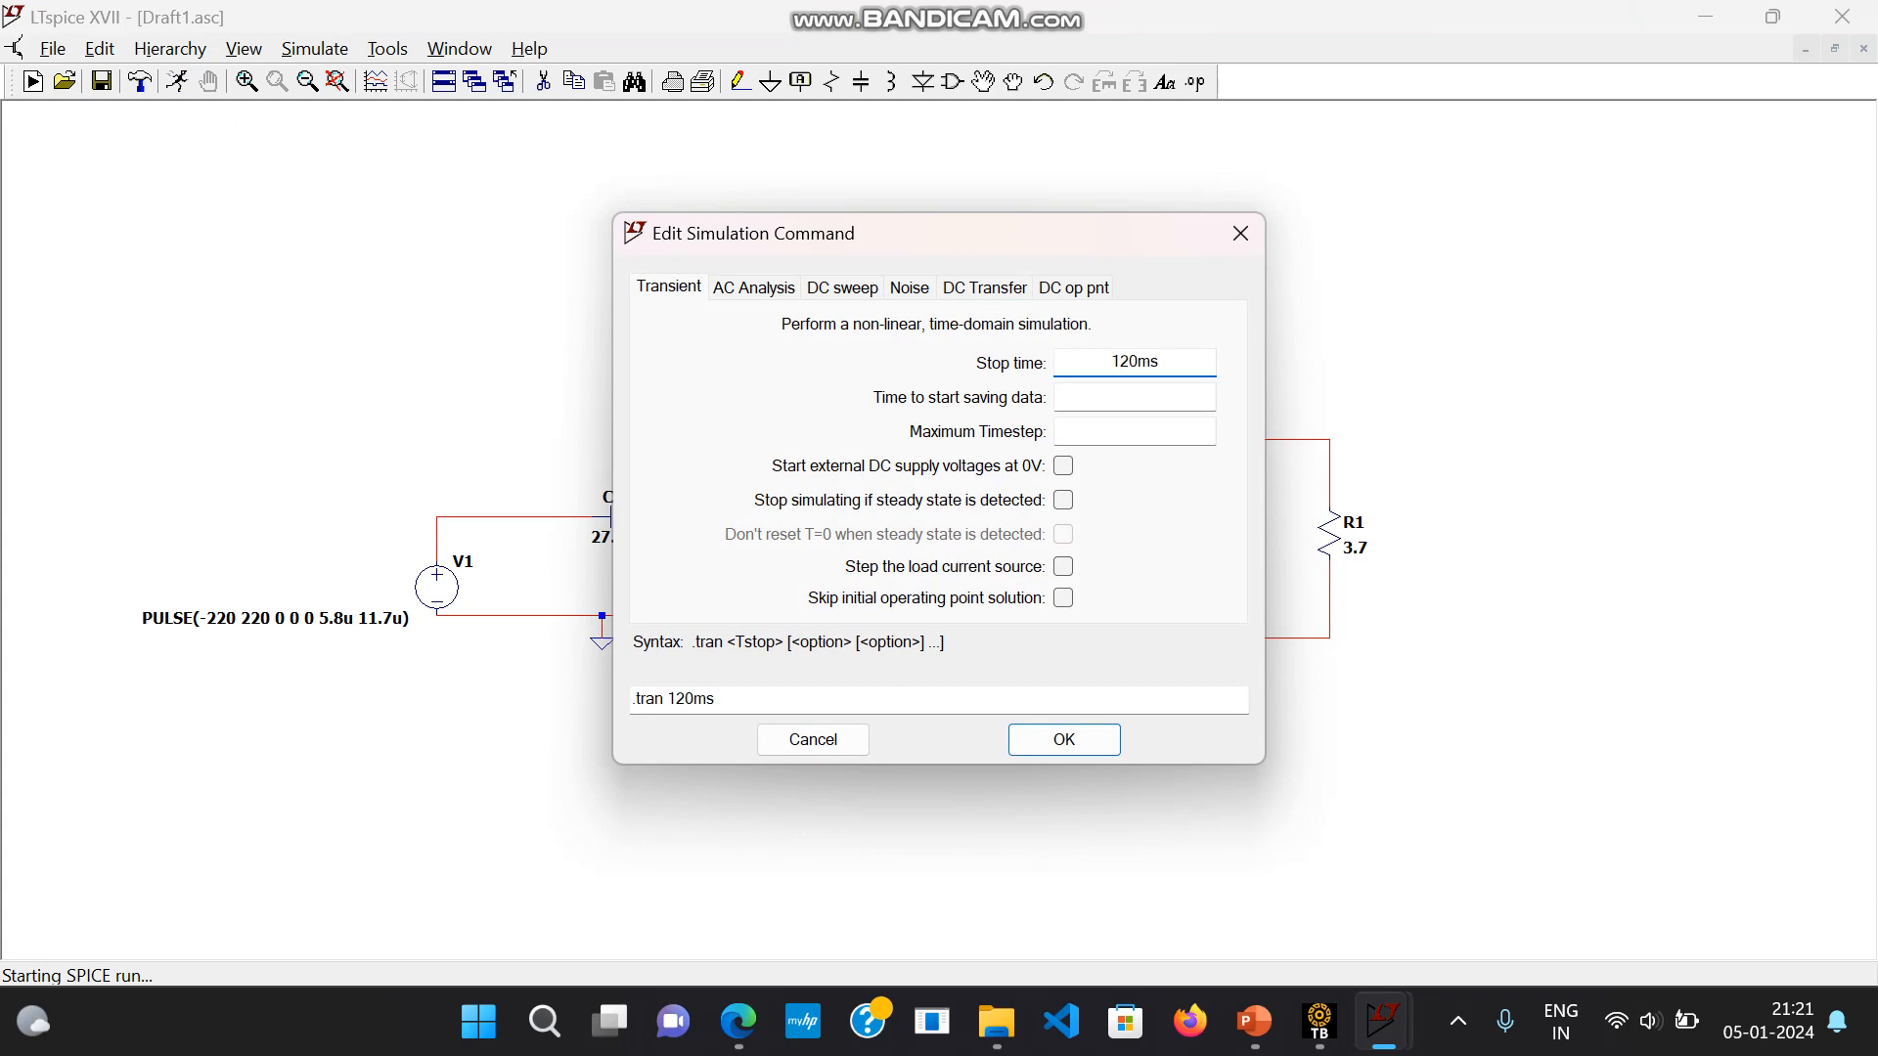
key("Return")
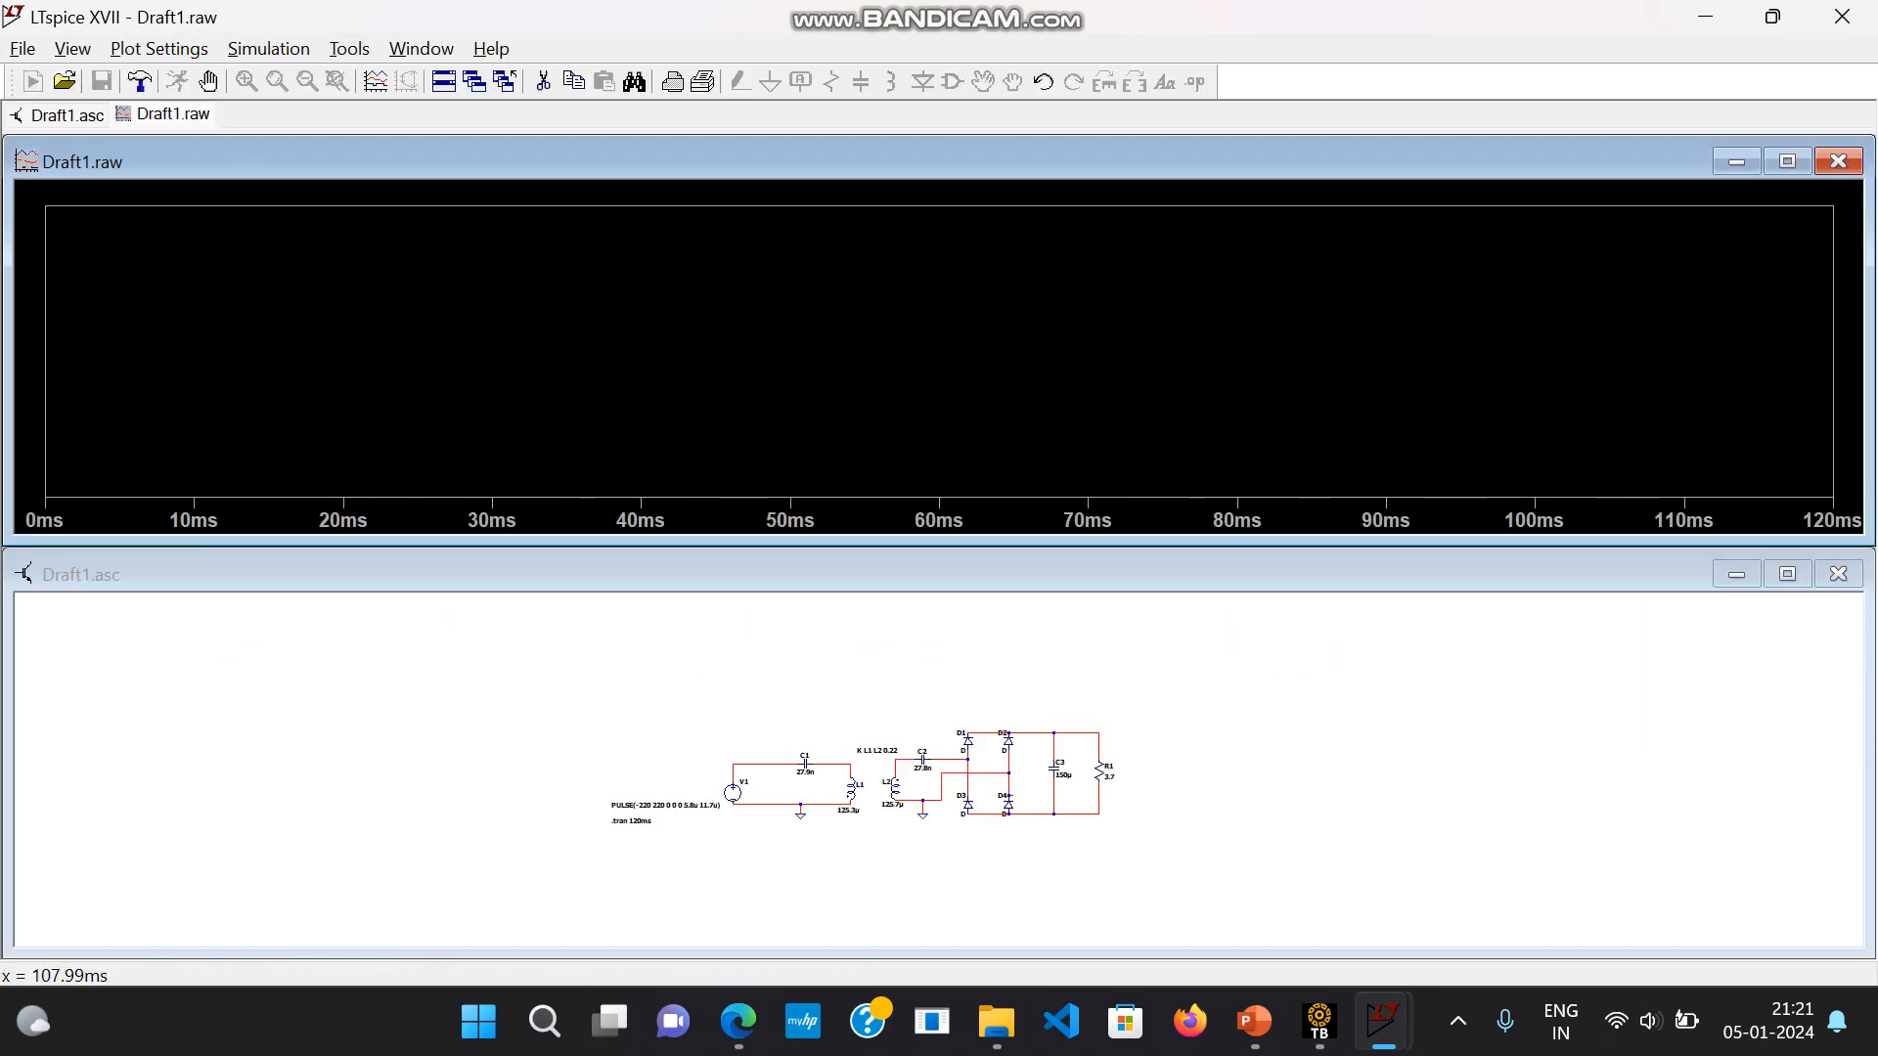
left_click(1651, 640)
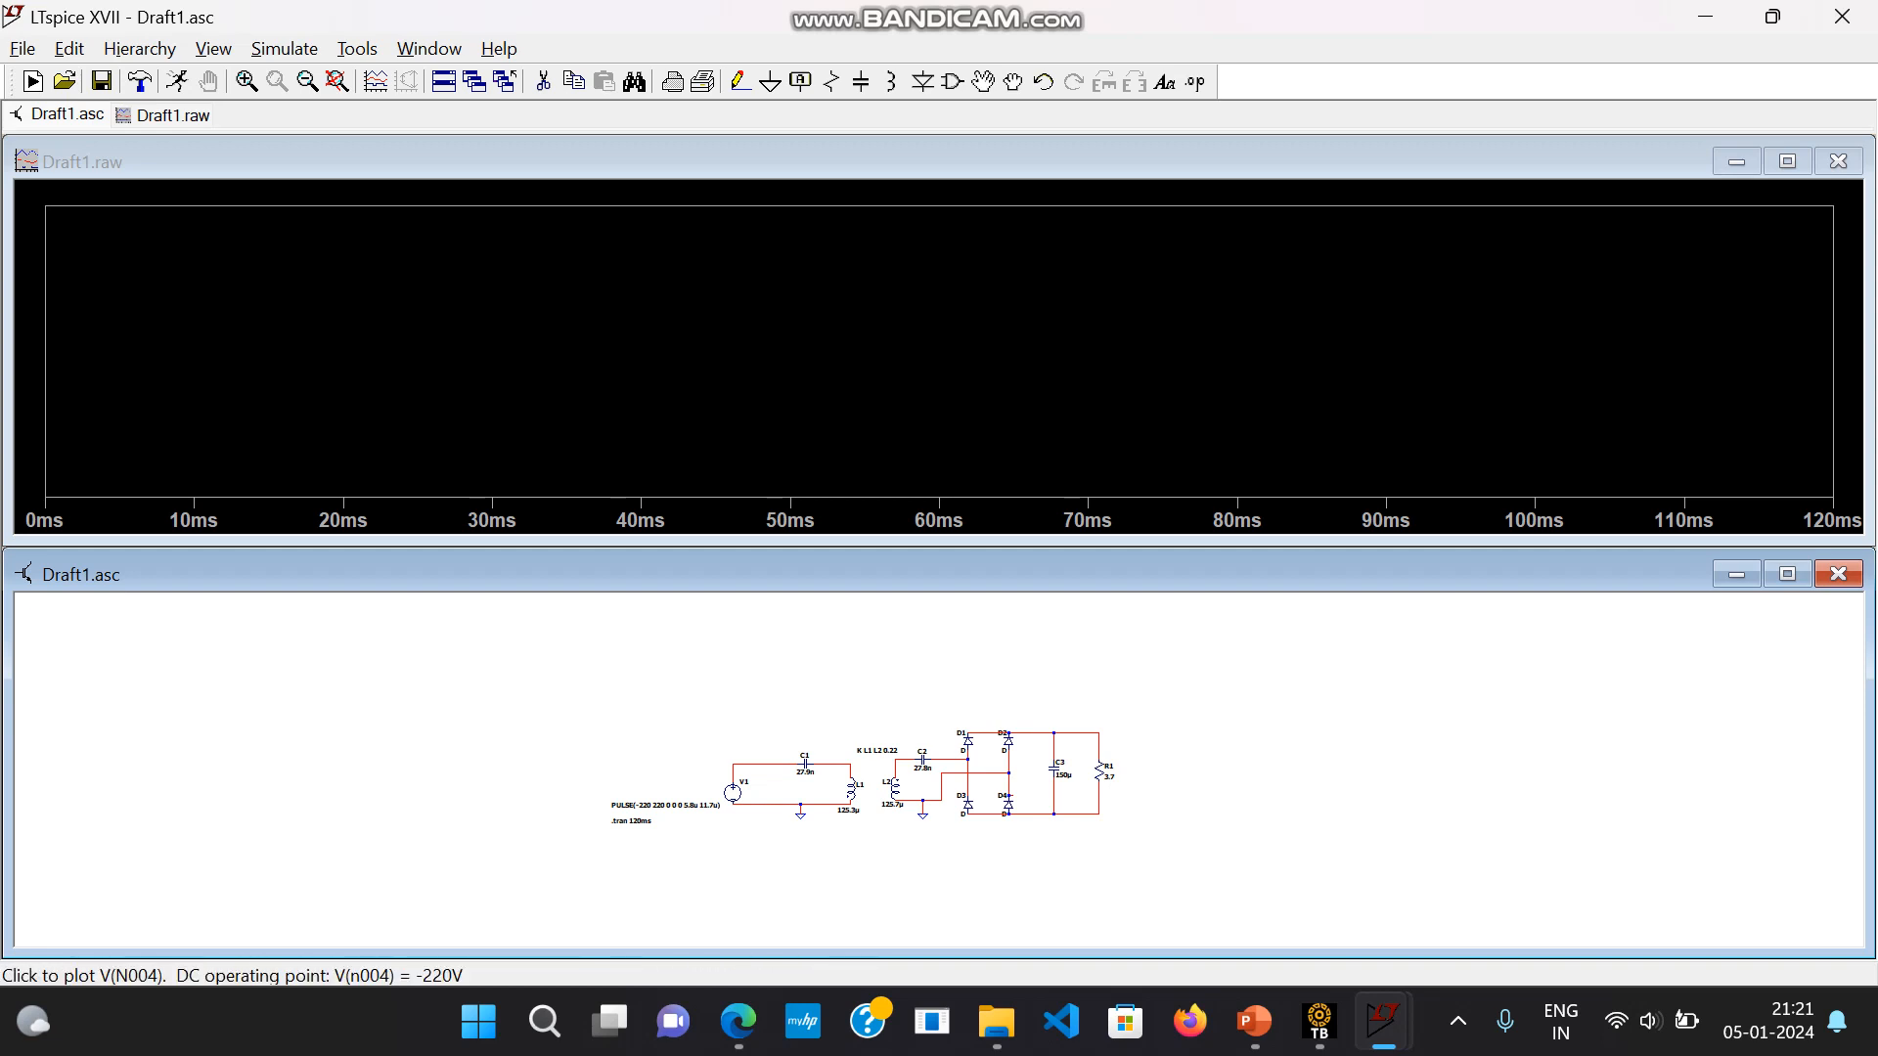
- Plot the voltage on the wire between V1 and C1 and narrow the time range to about 2.19–2.49 ms to inspect individual cycles
left_click(747, 760)
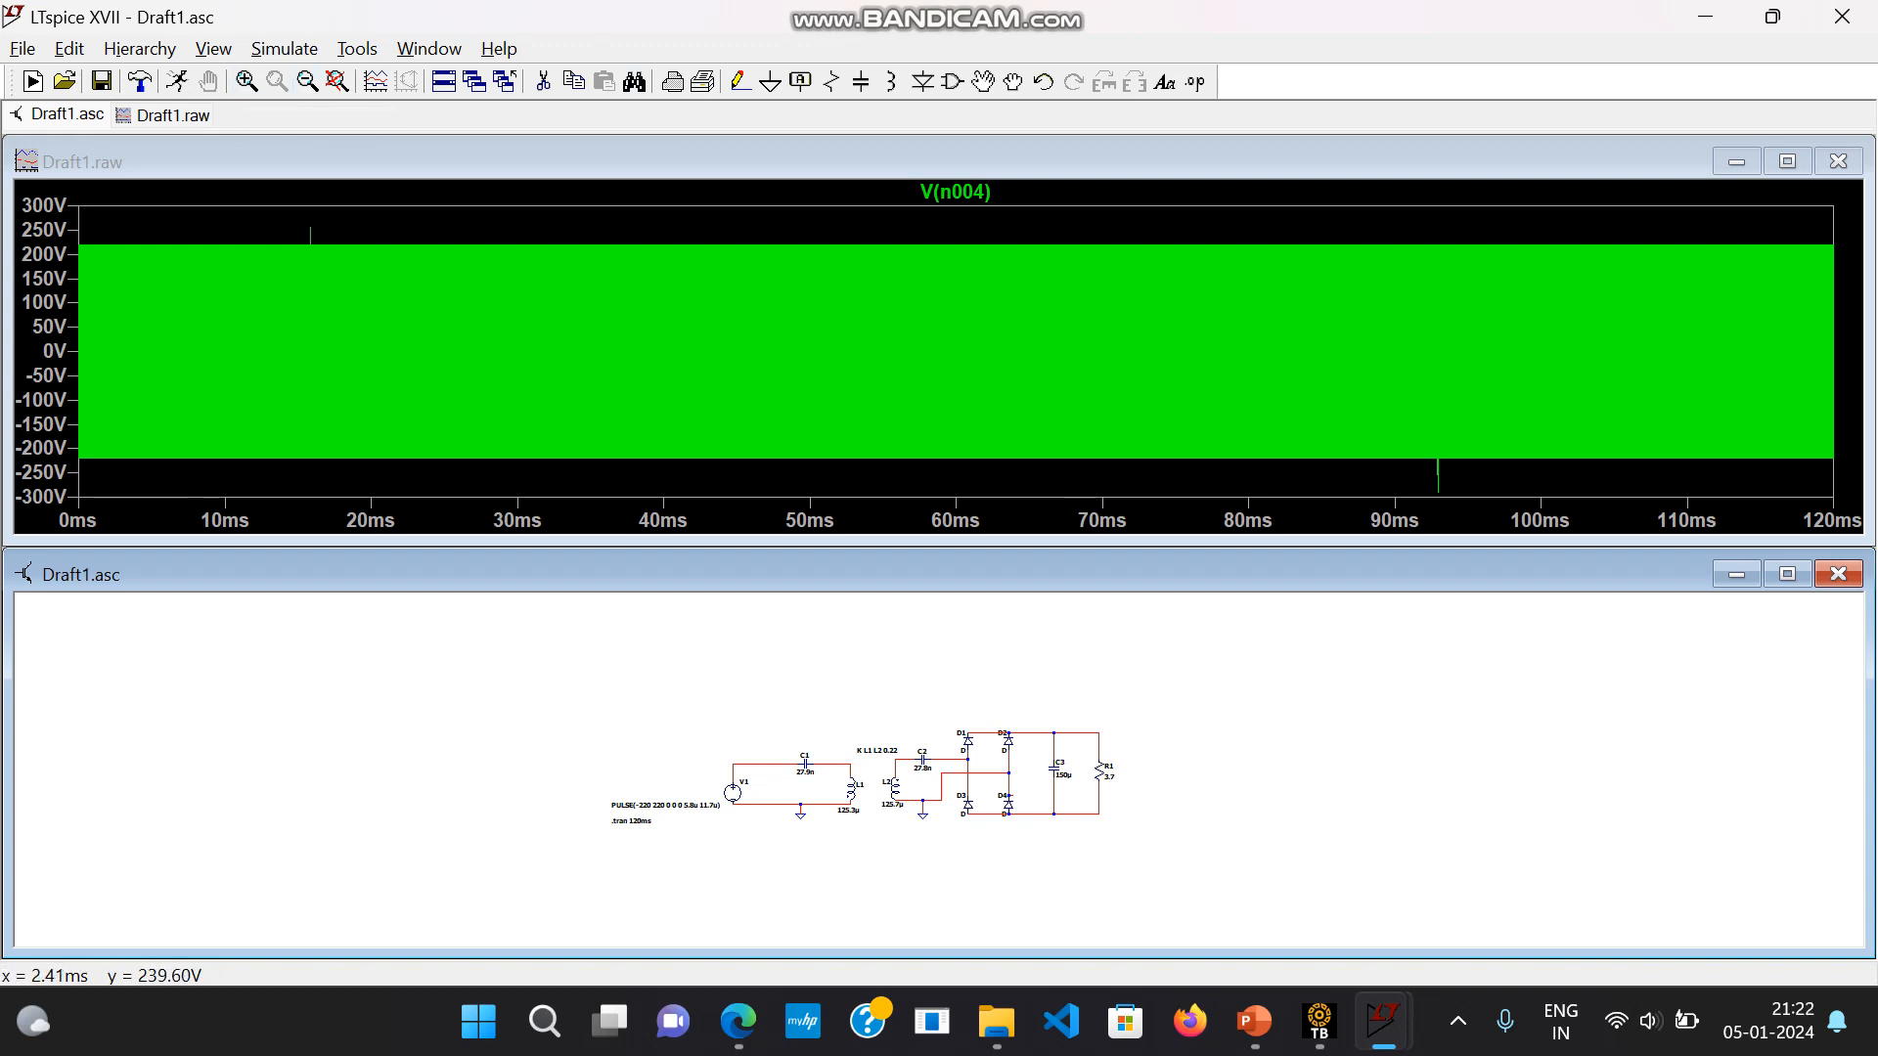
left_click_drag(114, 235, 291, 532)
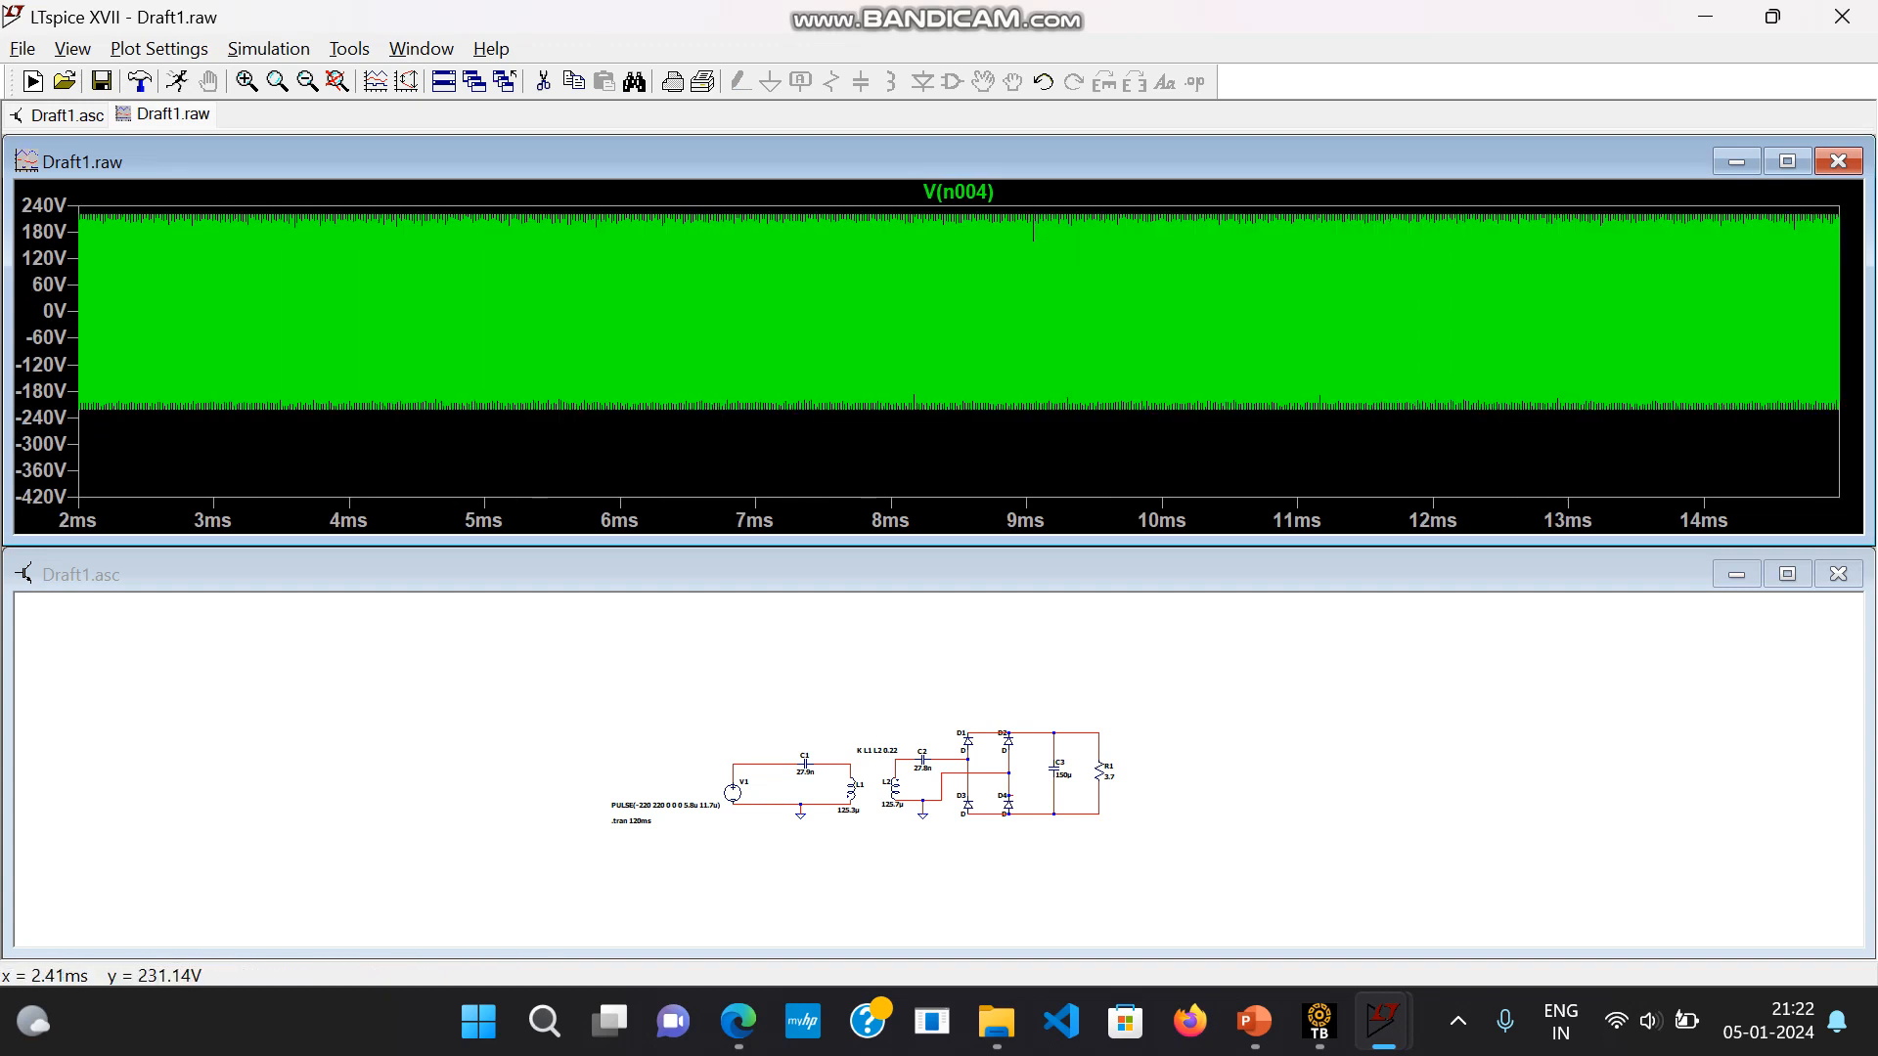
left_click_drag(133, 209, 290, 356)
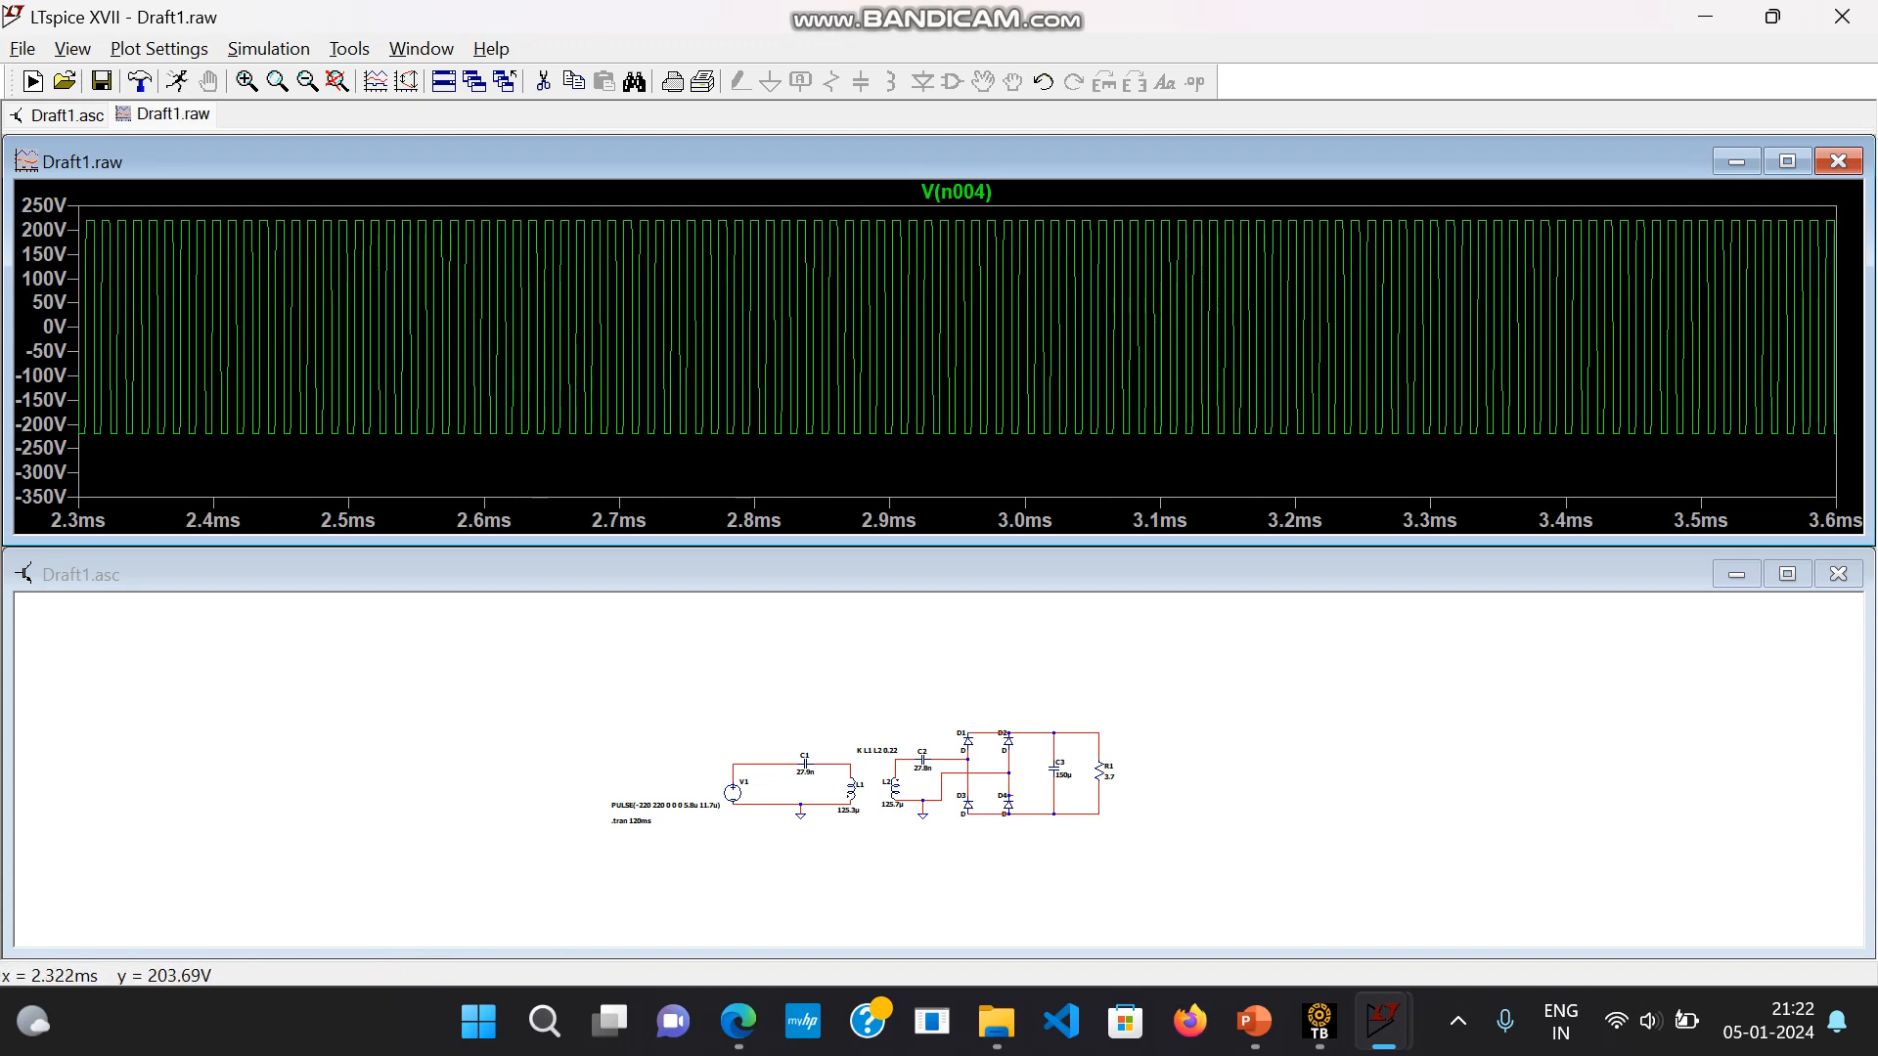
left_click_drag(107, 227, 185, 331)
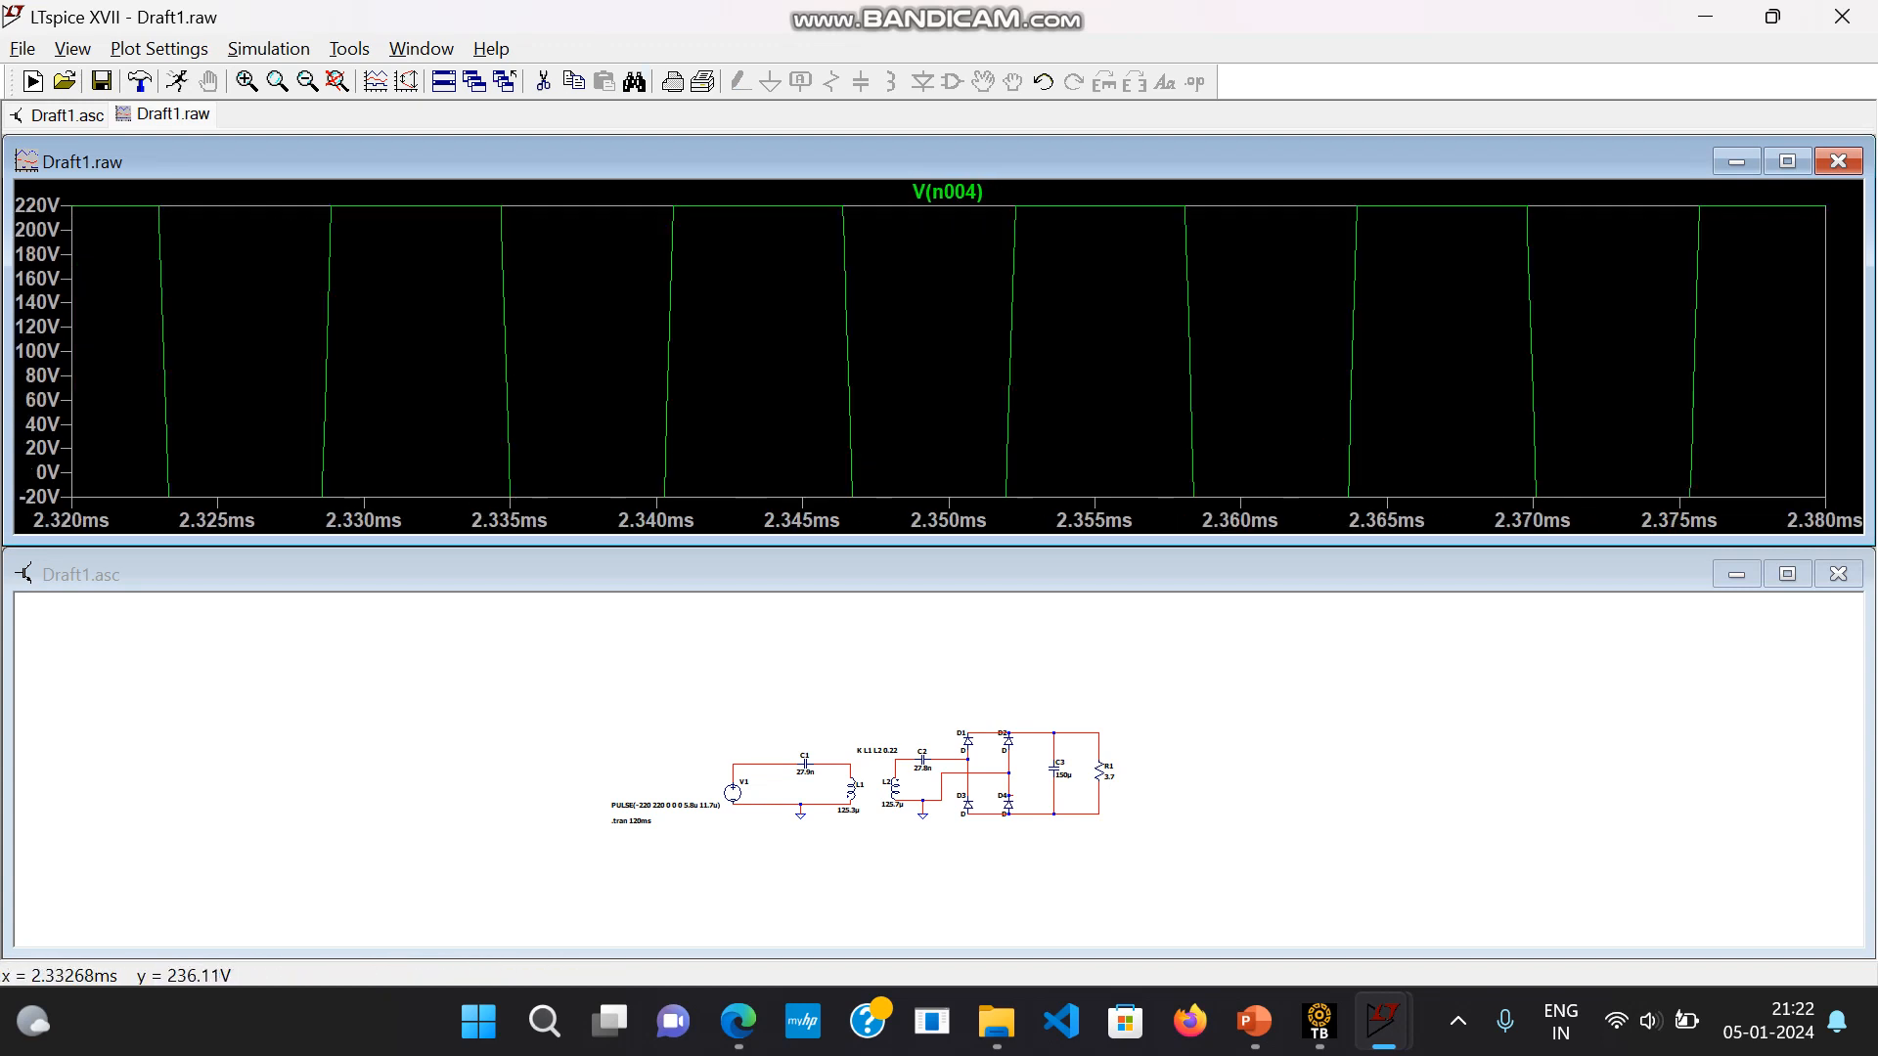
left_click(307, 81)
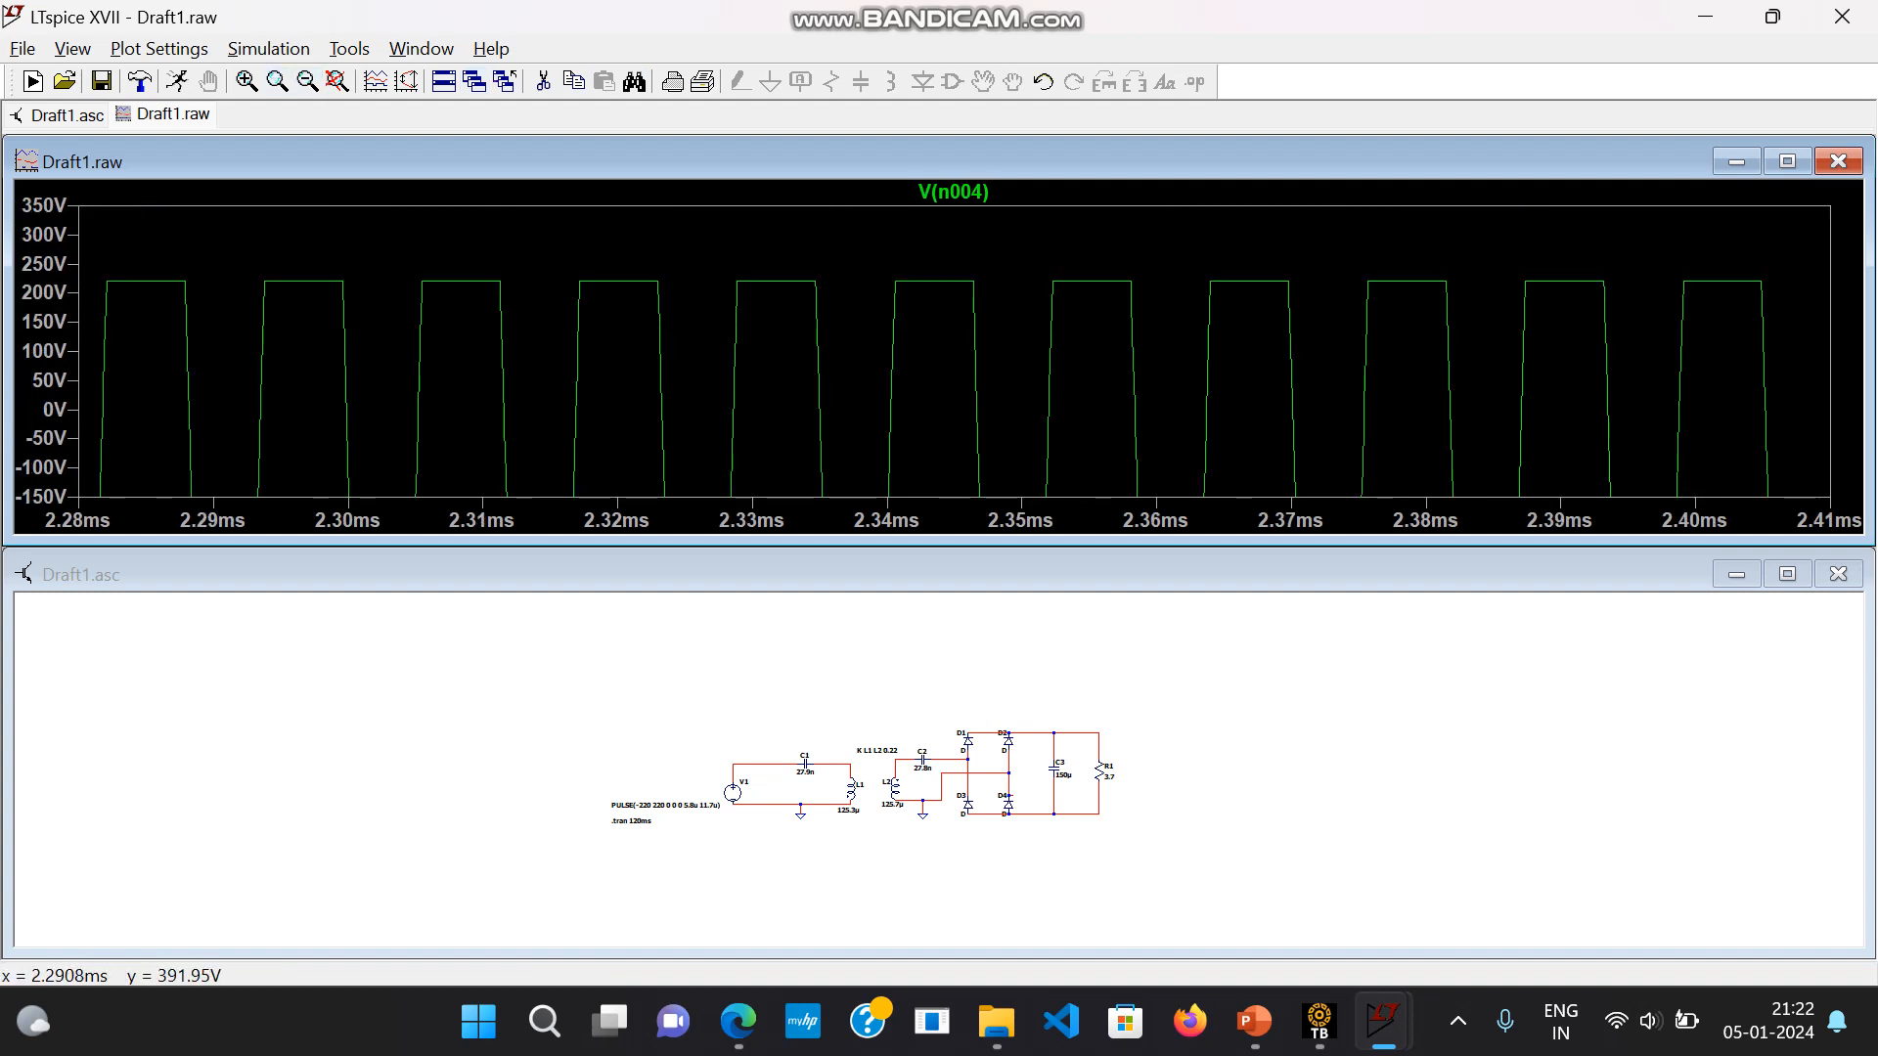
left_click(307, 81)
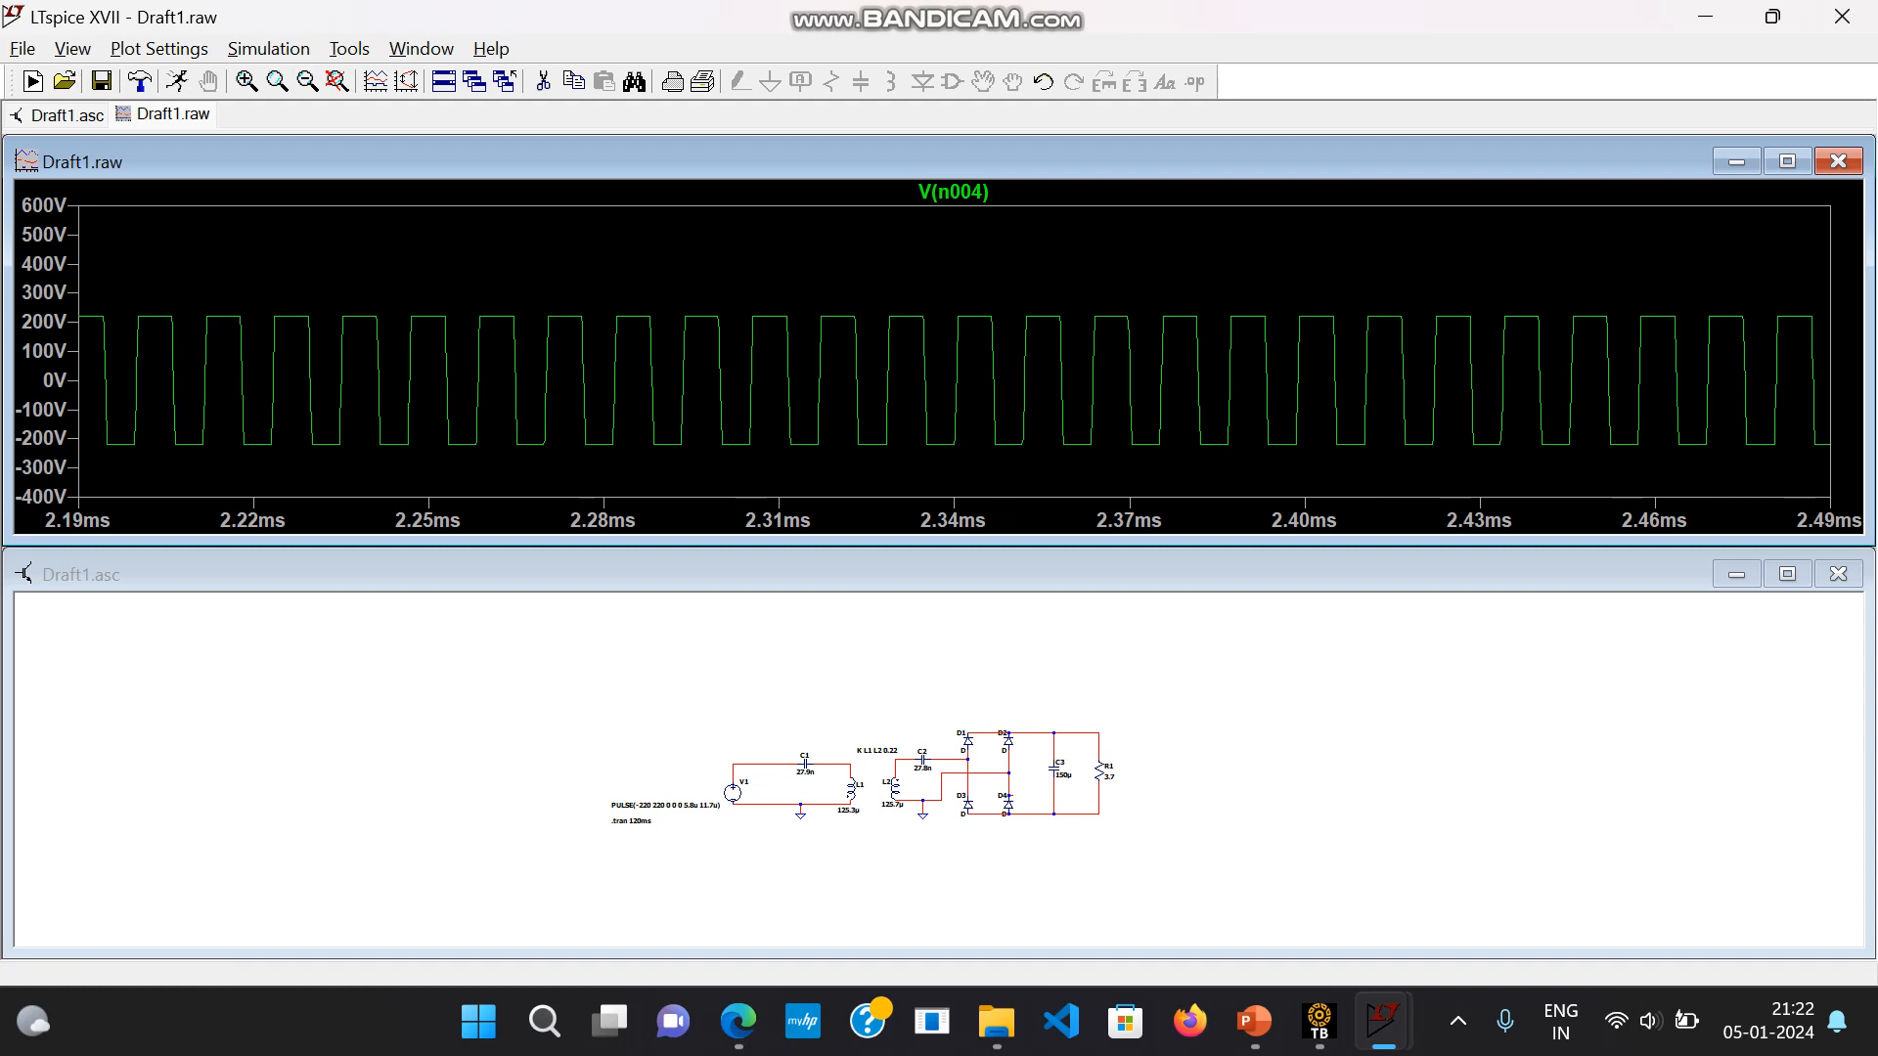
- Plot the power dissipated in the load resistor R1
scroll(1308, 740, "up", 2)
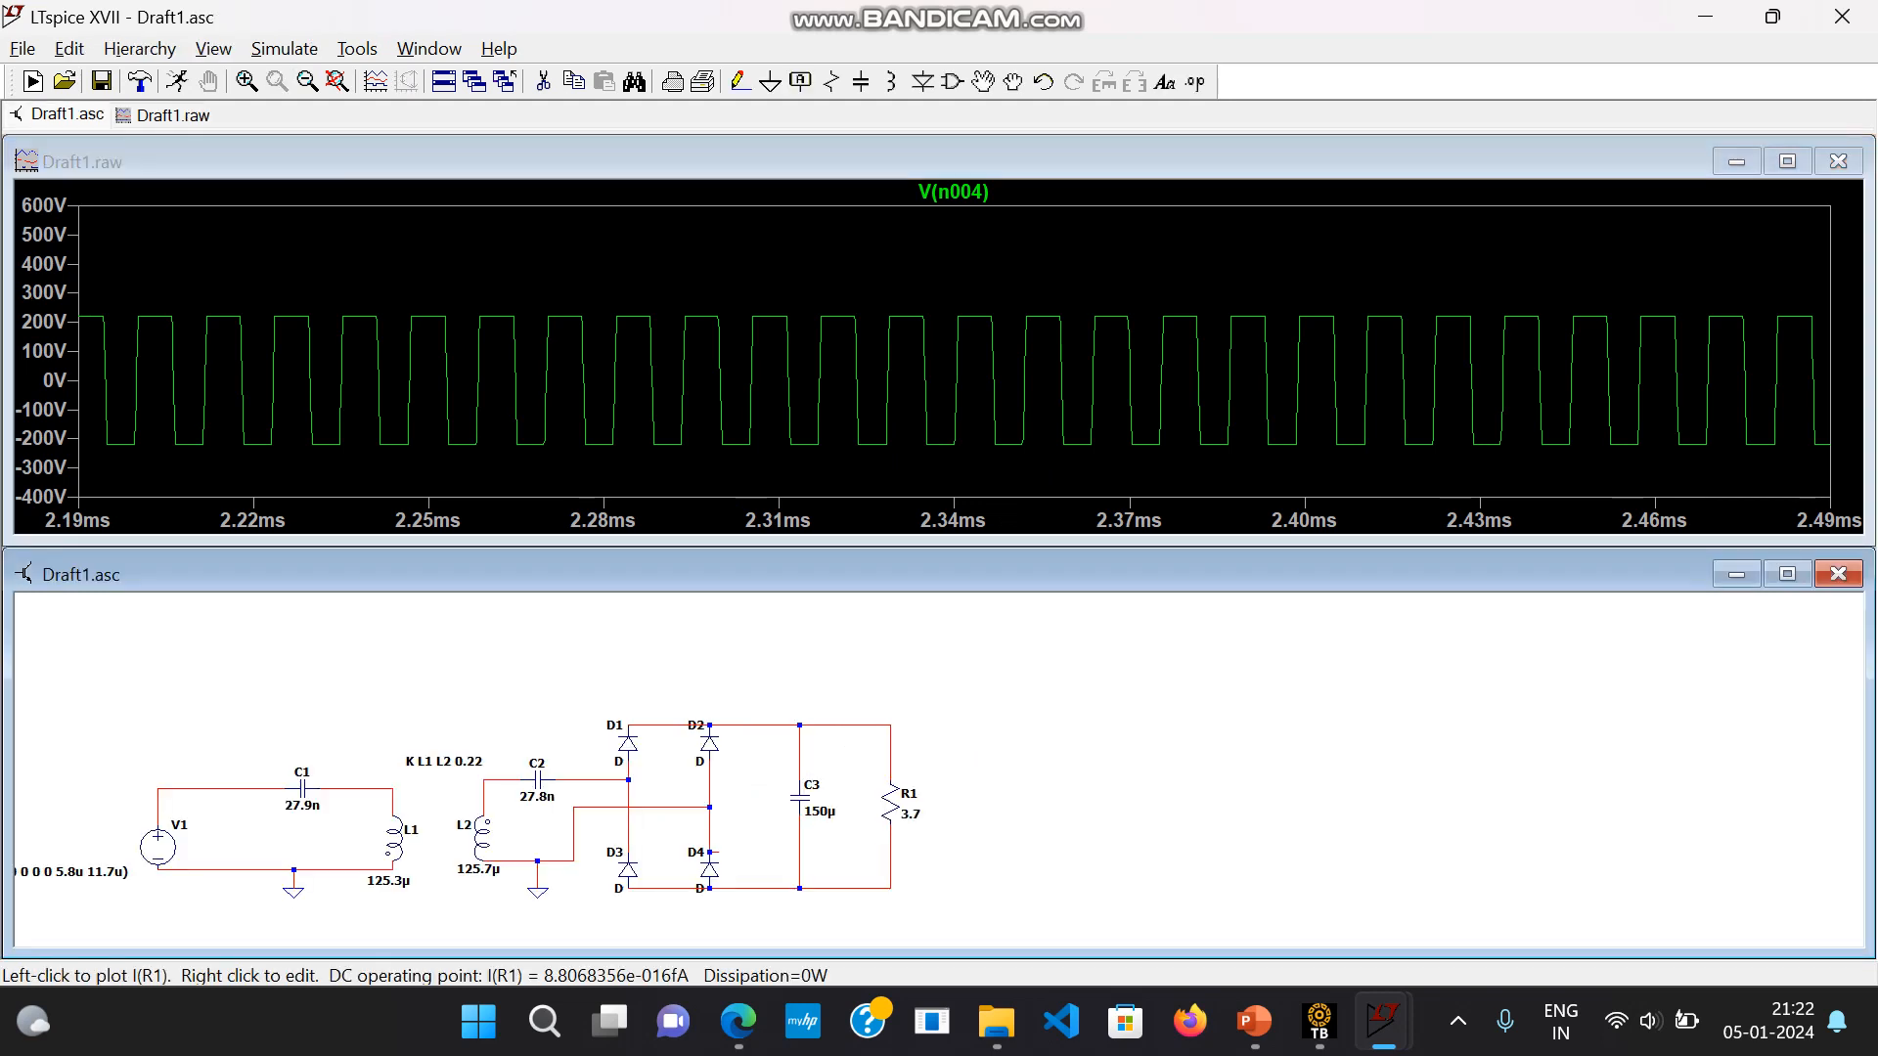
left_click(889, 804, "alt")
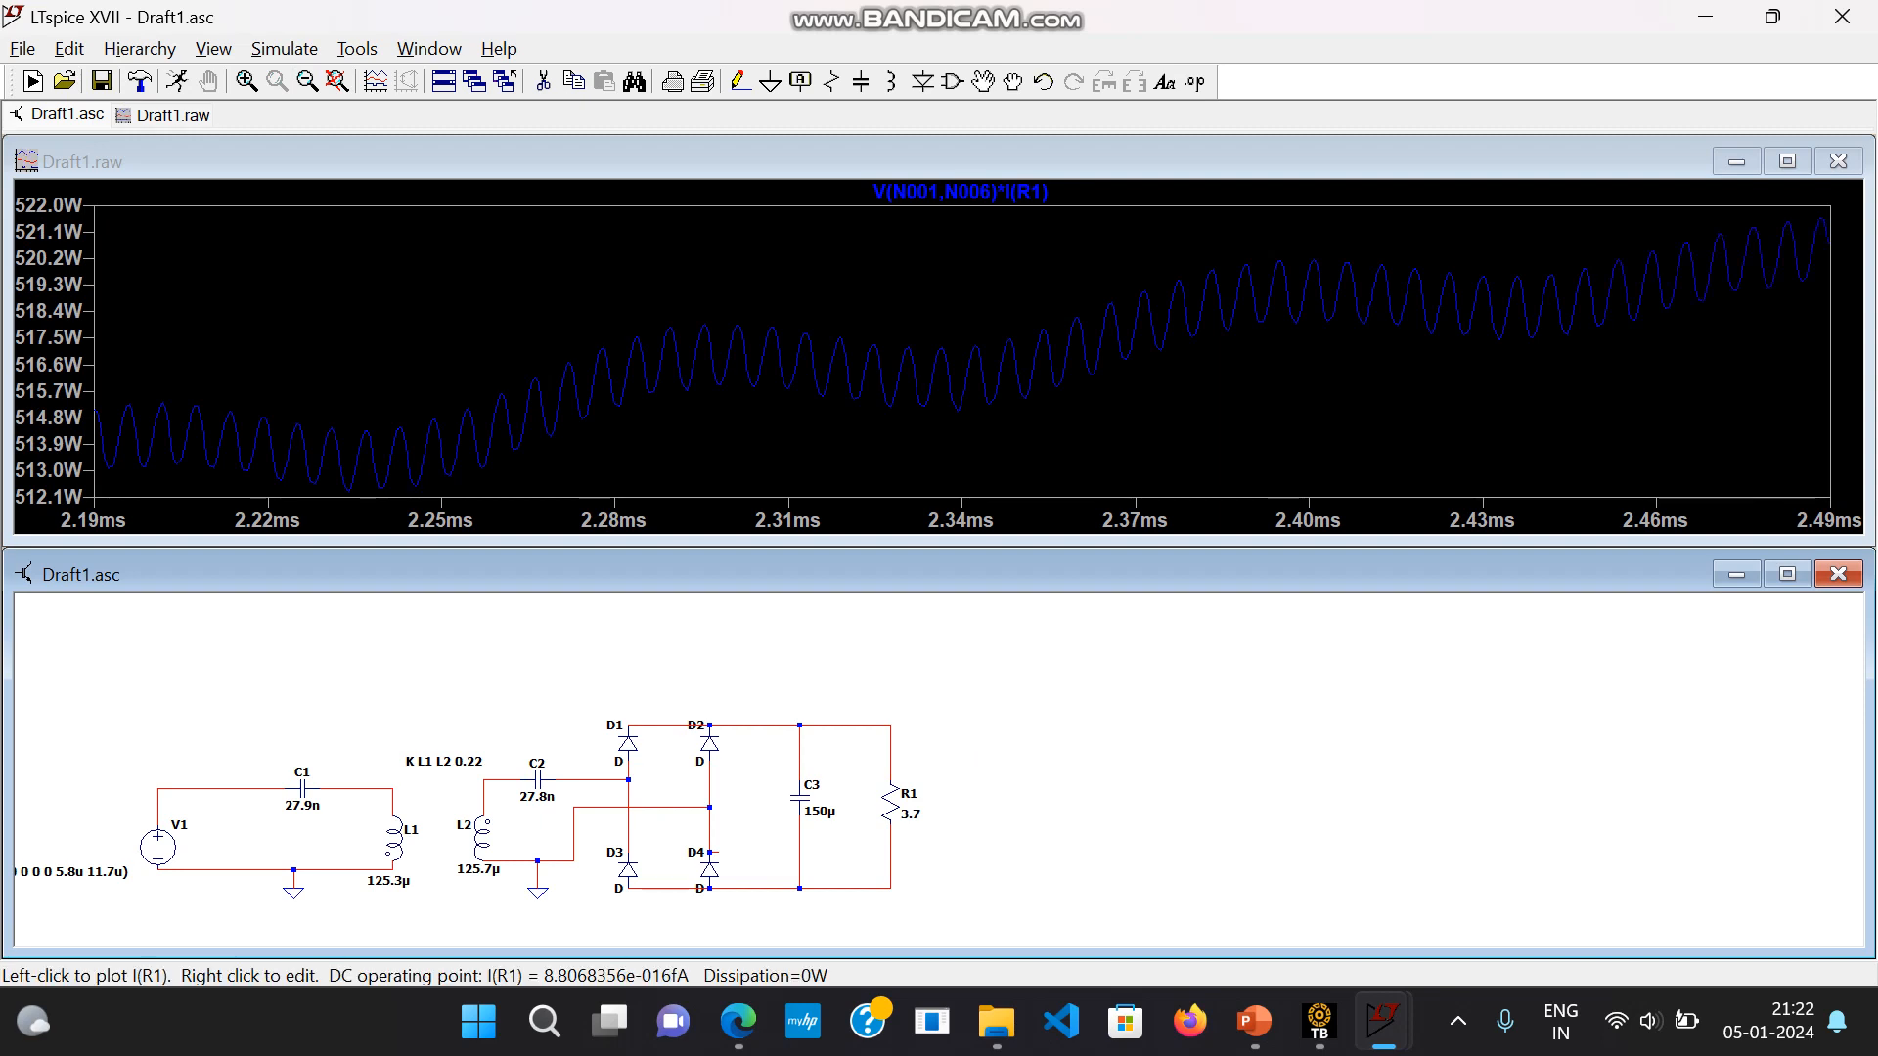
- Examine the R1 power trace up close and across the full 0–120 ms time range
left_click(307, 81)
left_click(308, 82)
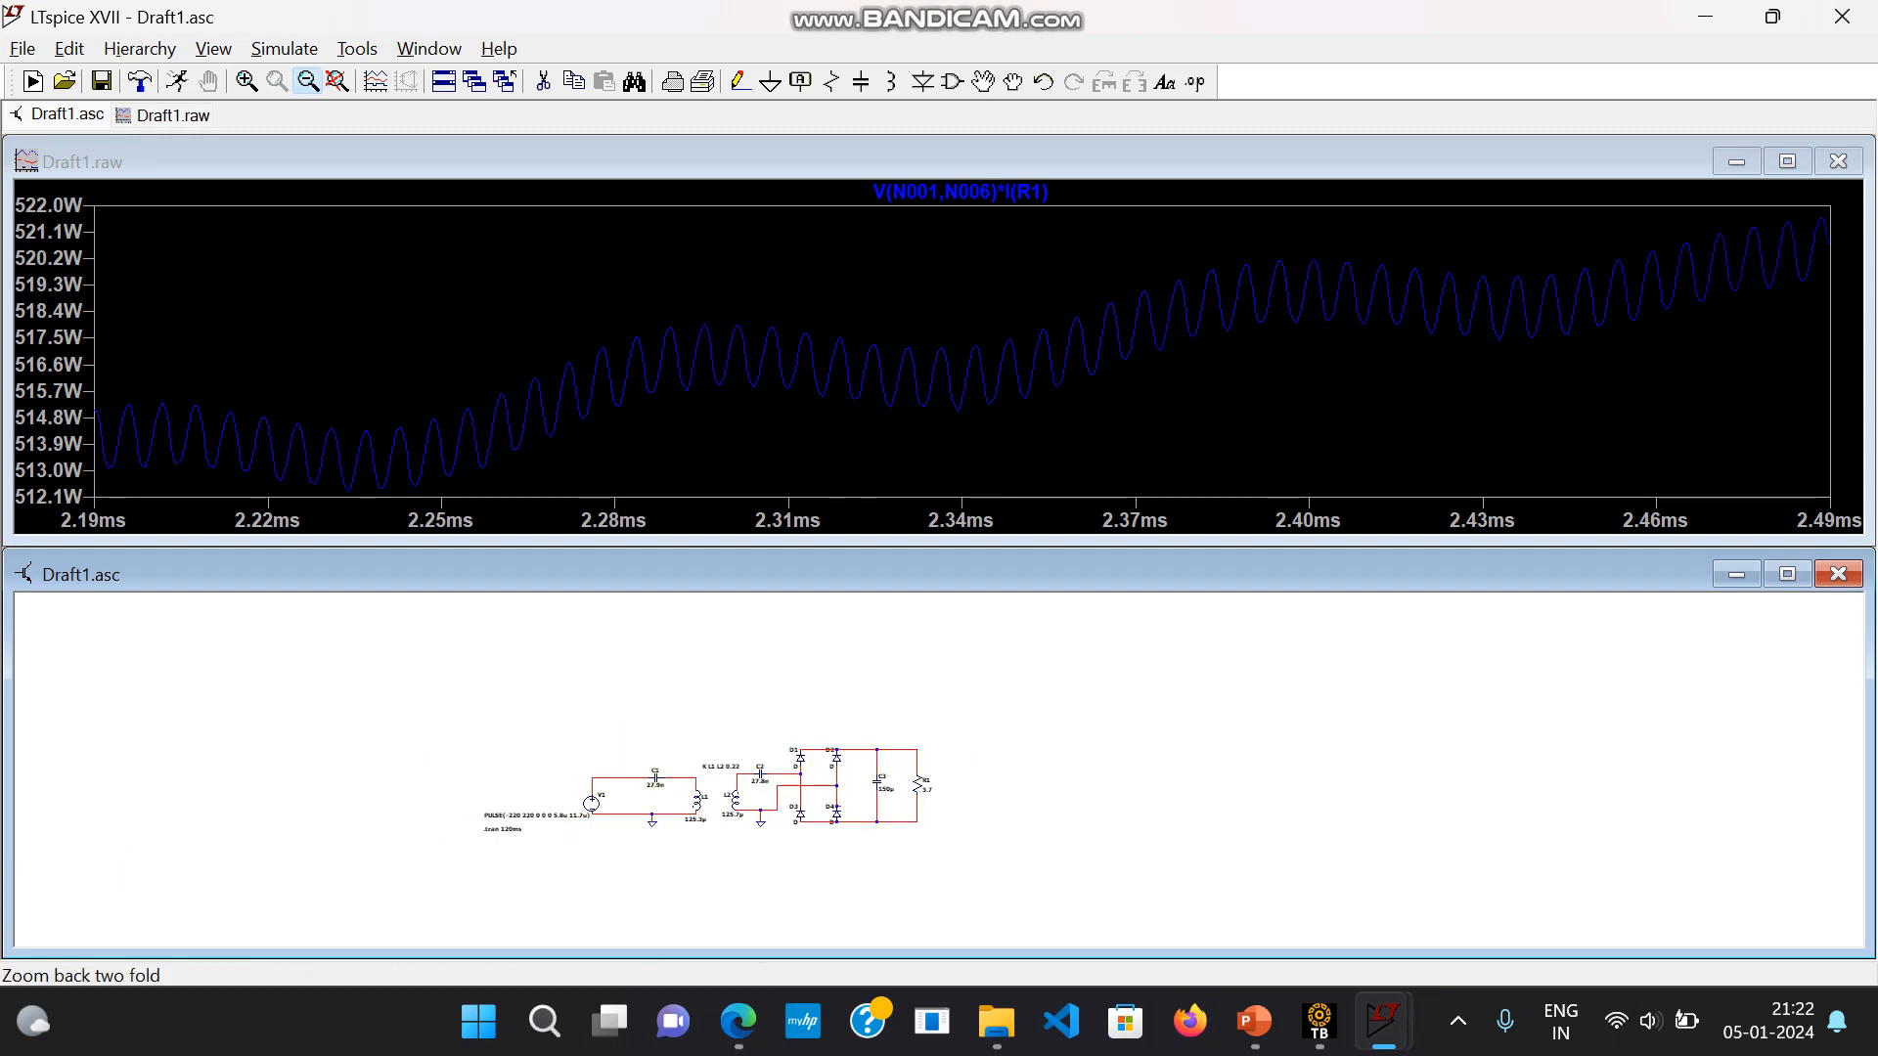
left_click(307, 81)
left_click(307, 81)
left_click(508, 367)
left_click_drag(507, 365, 679, 457)
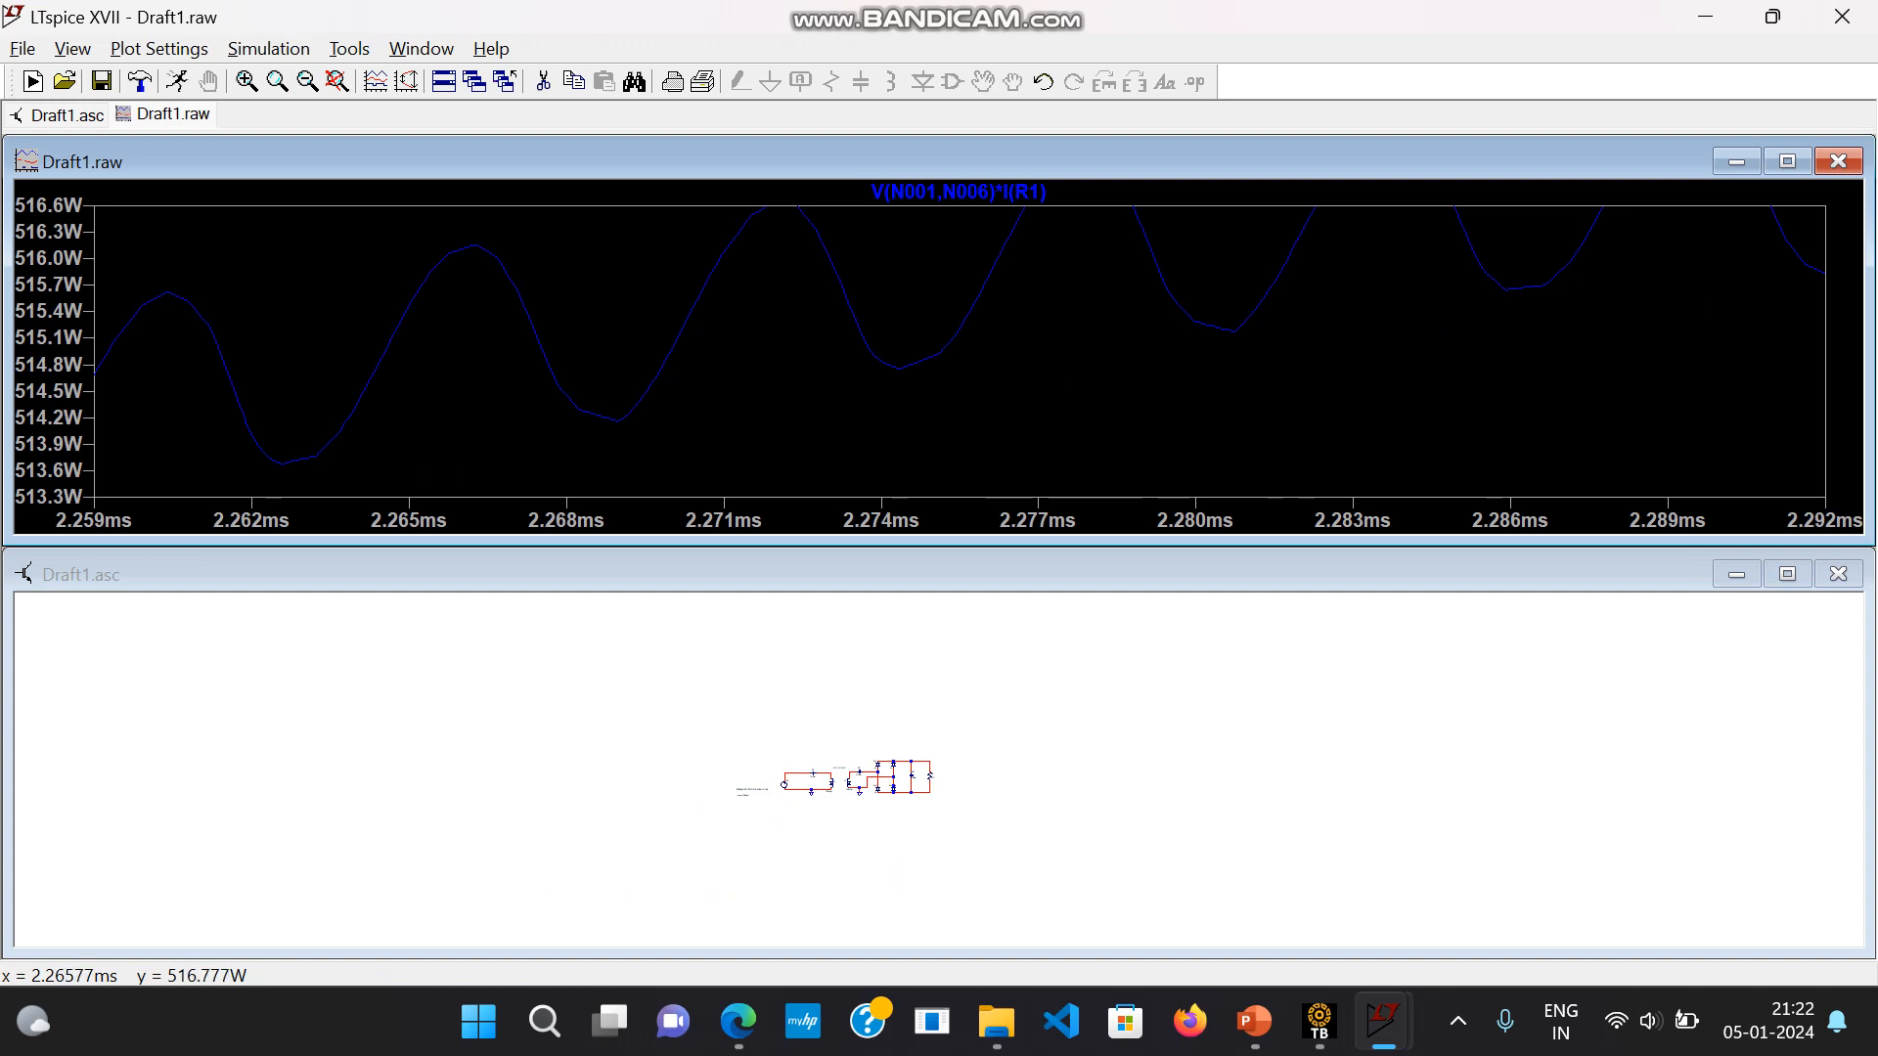
left_click(307, 81)
left_click(307, 81)
left_click(307, 82)
left_click(307, 81)
left_click(307, 81)
left_click(307, 81)
left_click(307, 81)
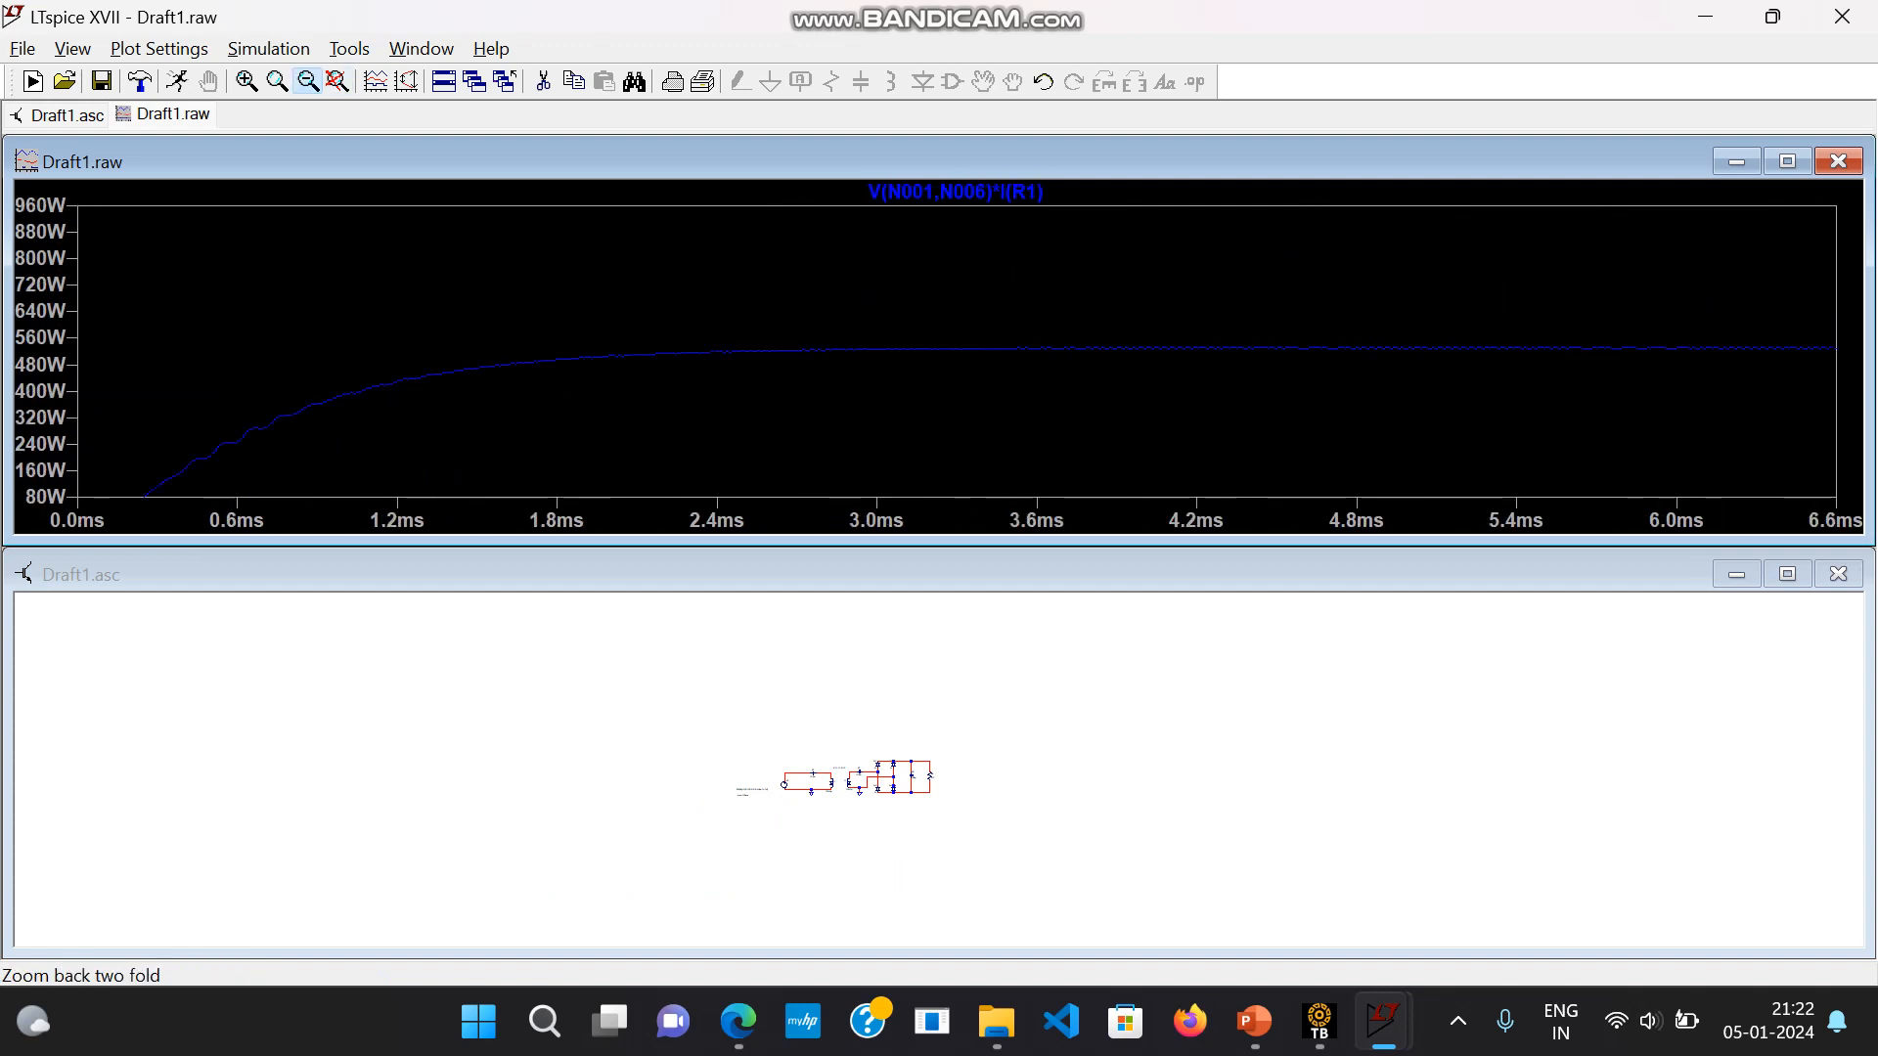
left_click(307, 82)
left_click(307, 82)
left_click(307, 81)
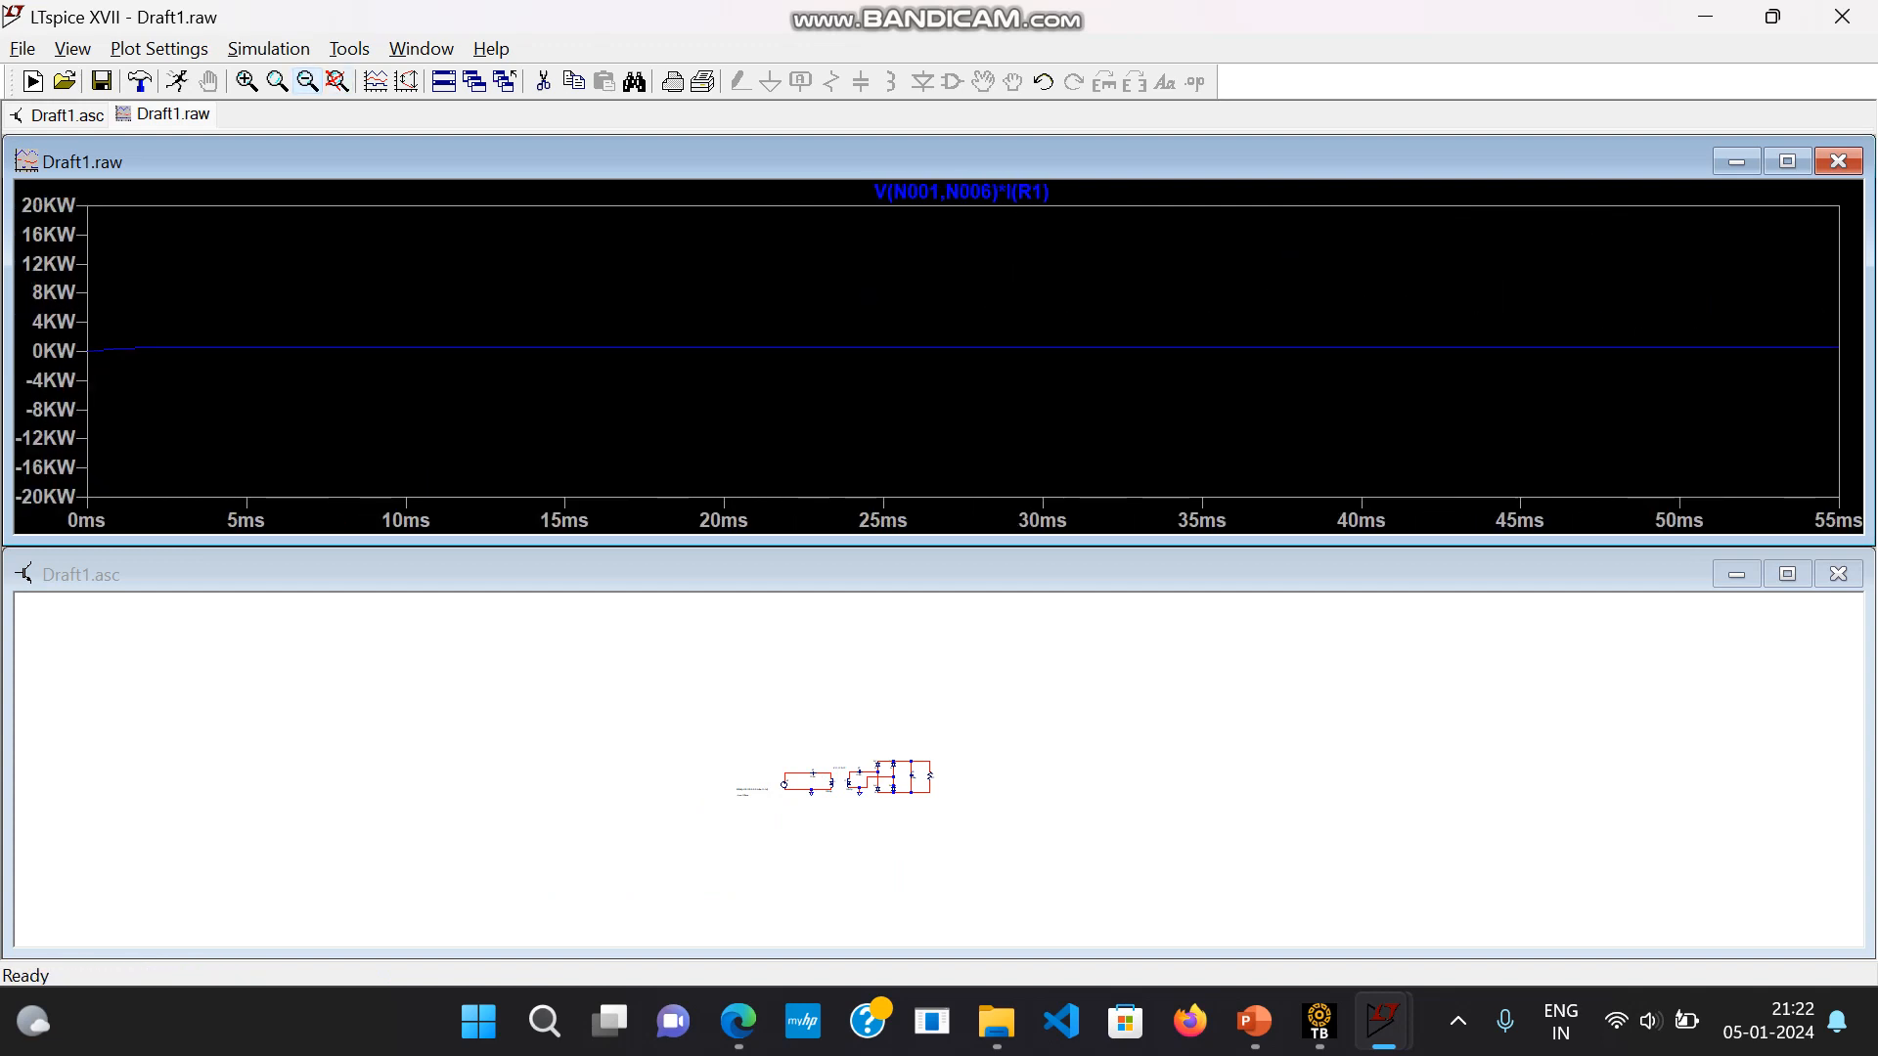
left_click(307, 81)
left_click(307, 81)
left_click(307, 82)
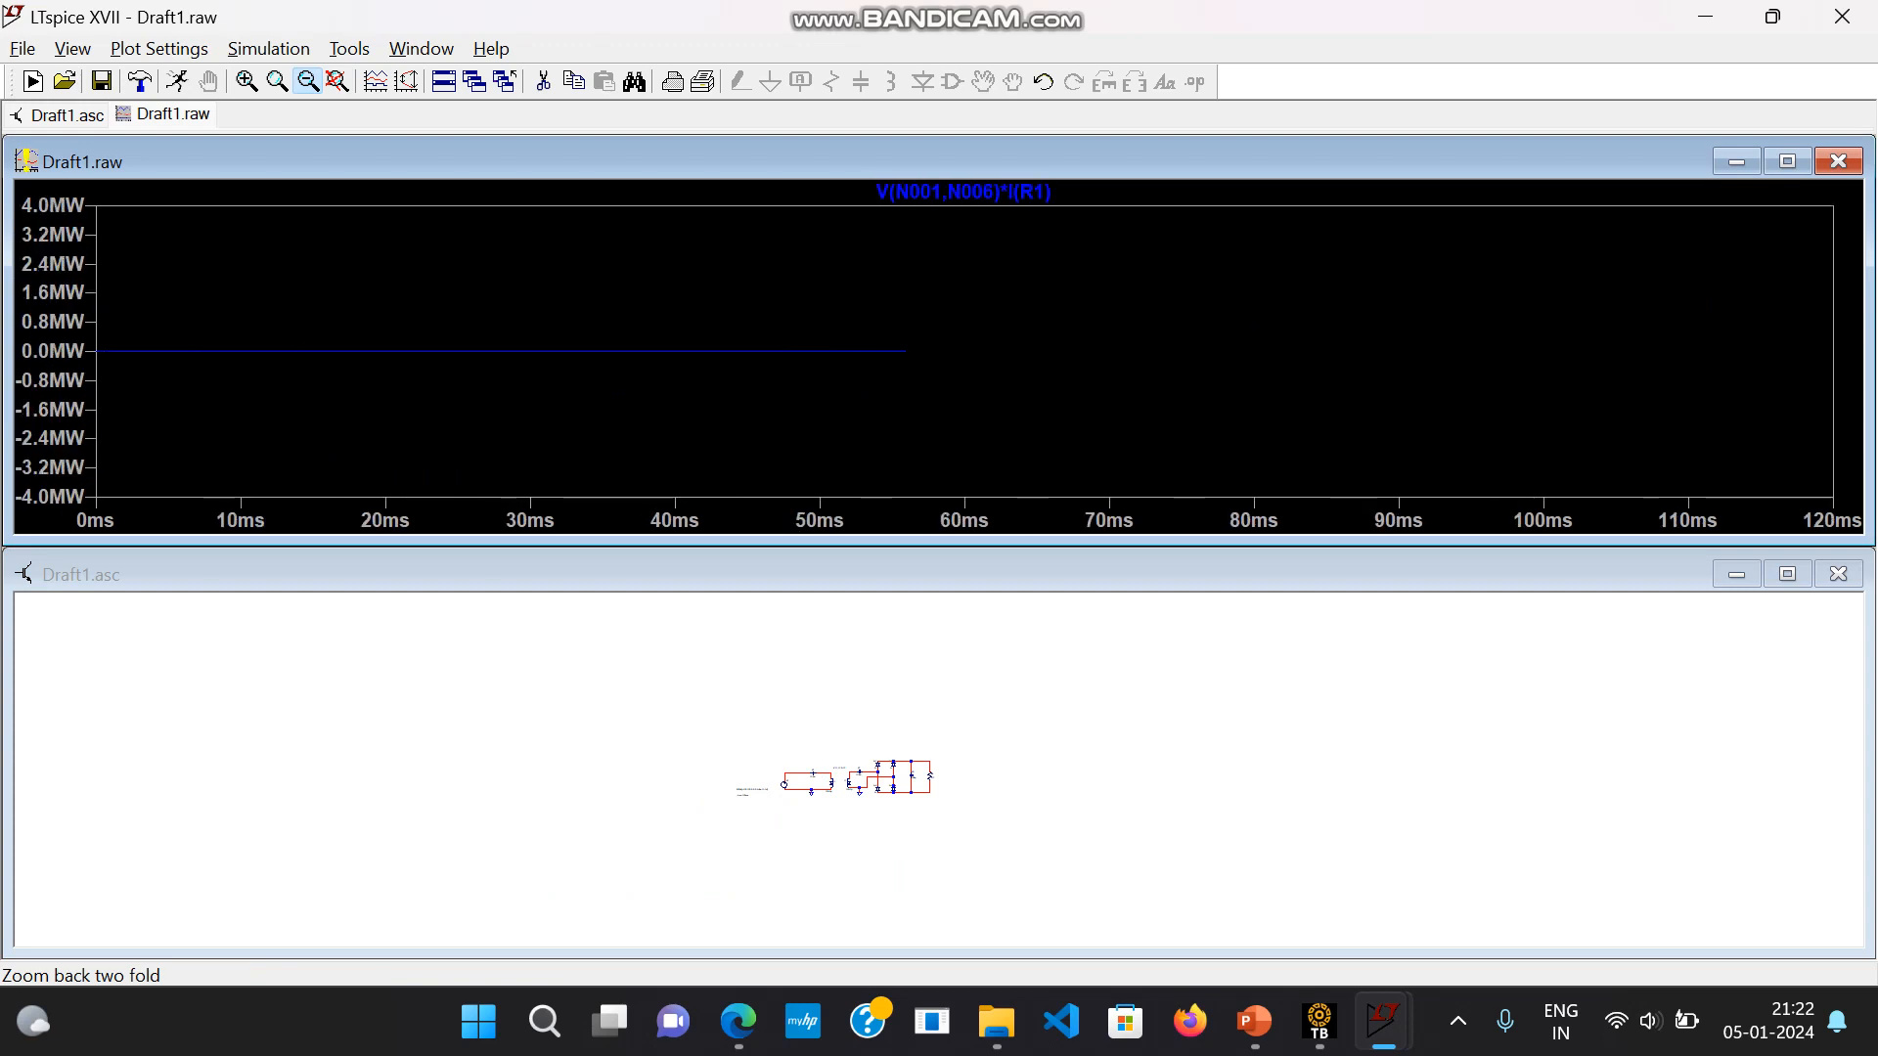
left_click(307, 82)
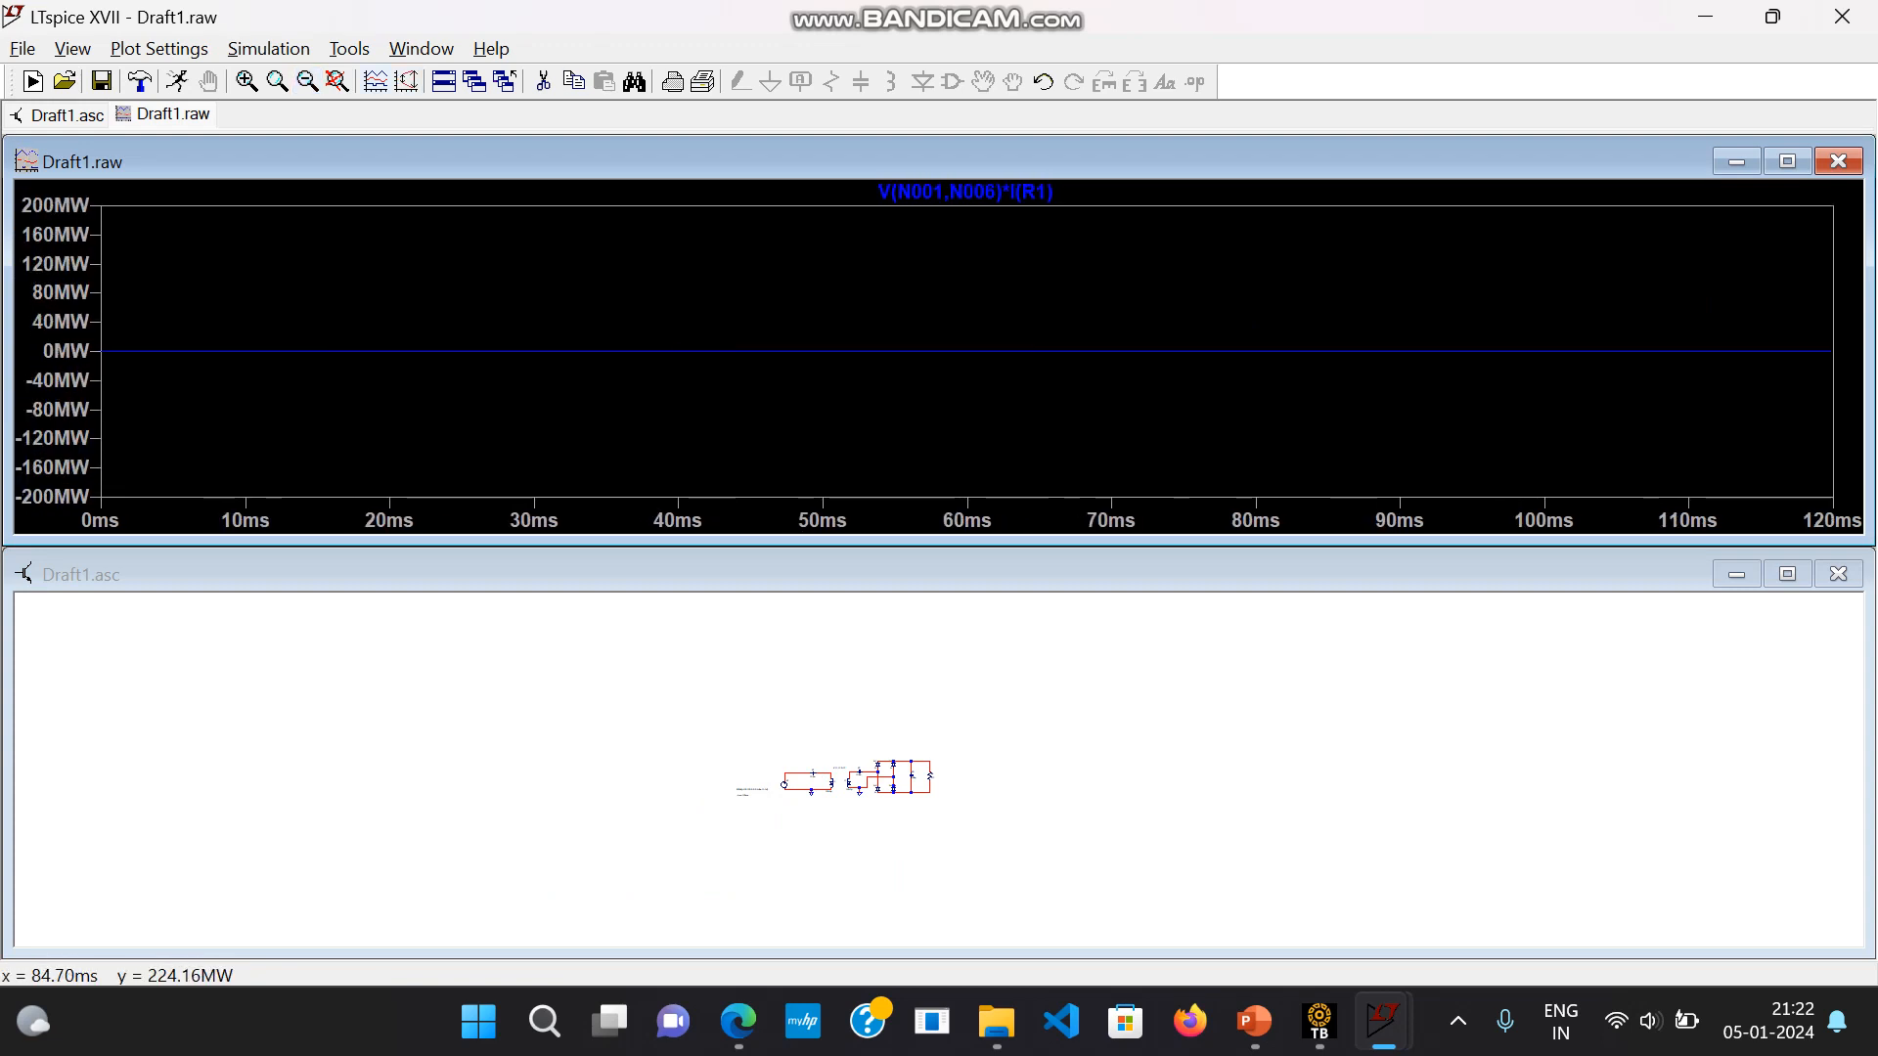
left_click(307, 81)
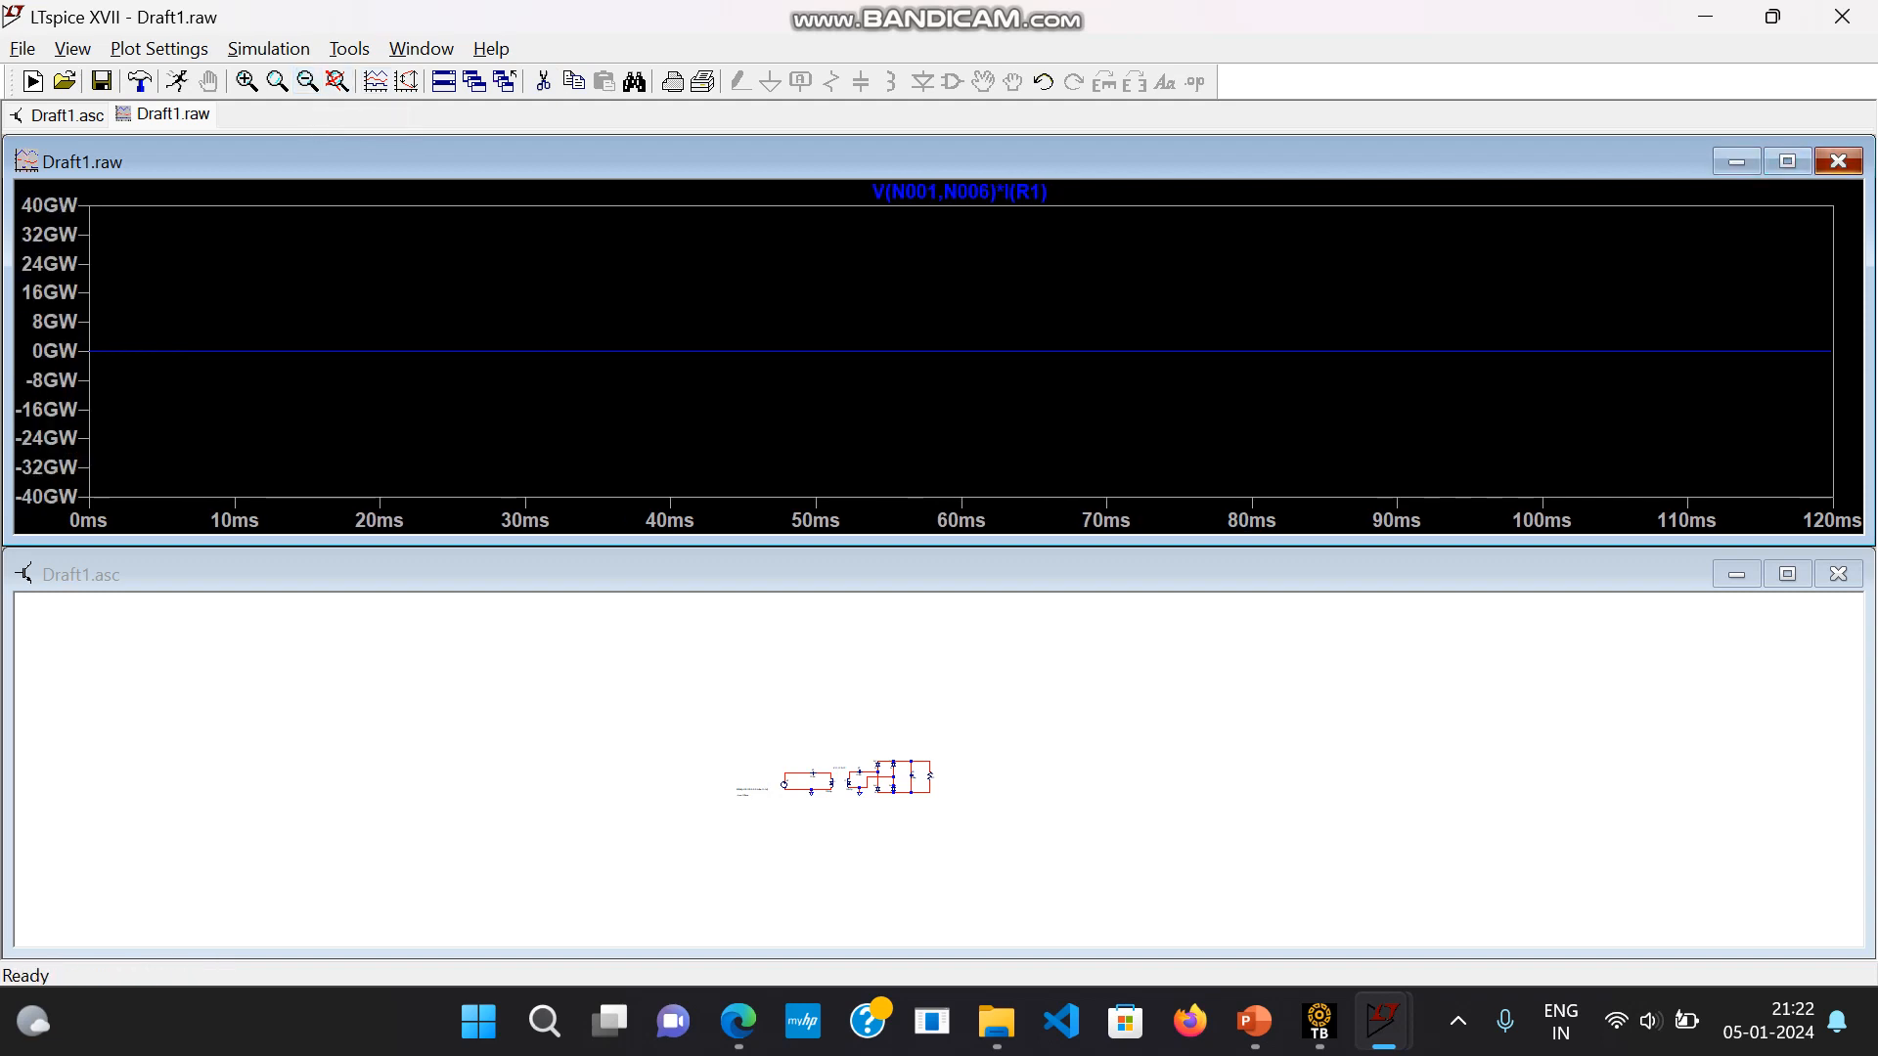
- Rerun the transient simulation in a fresh waveform window and plot the power dissipated in load resistor R1
left_click(1838, 161)
left_click(176, 81)
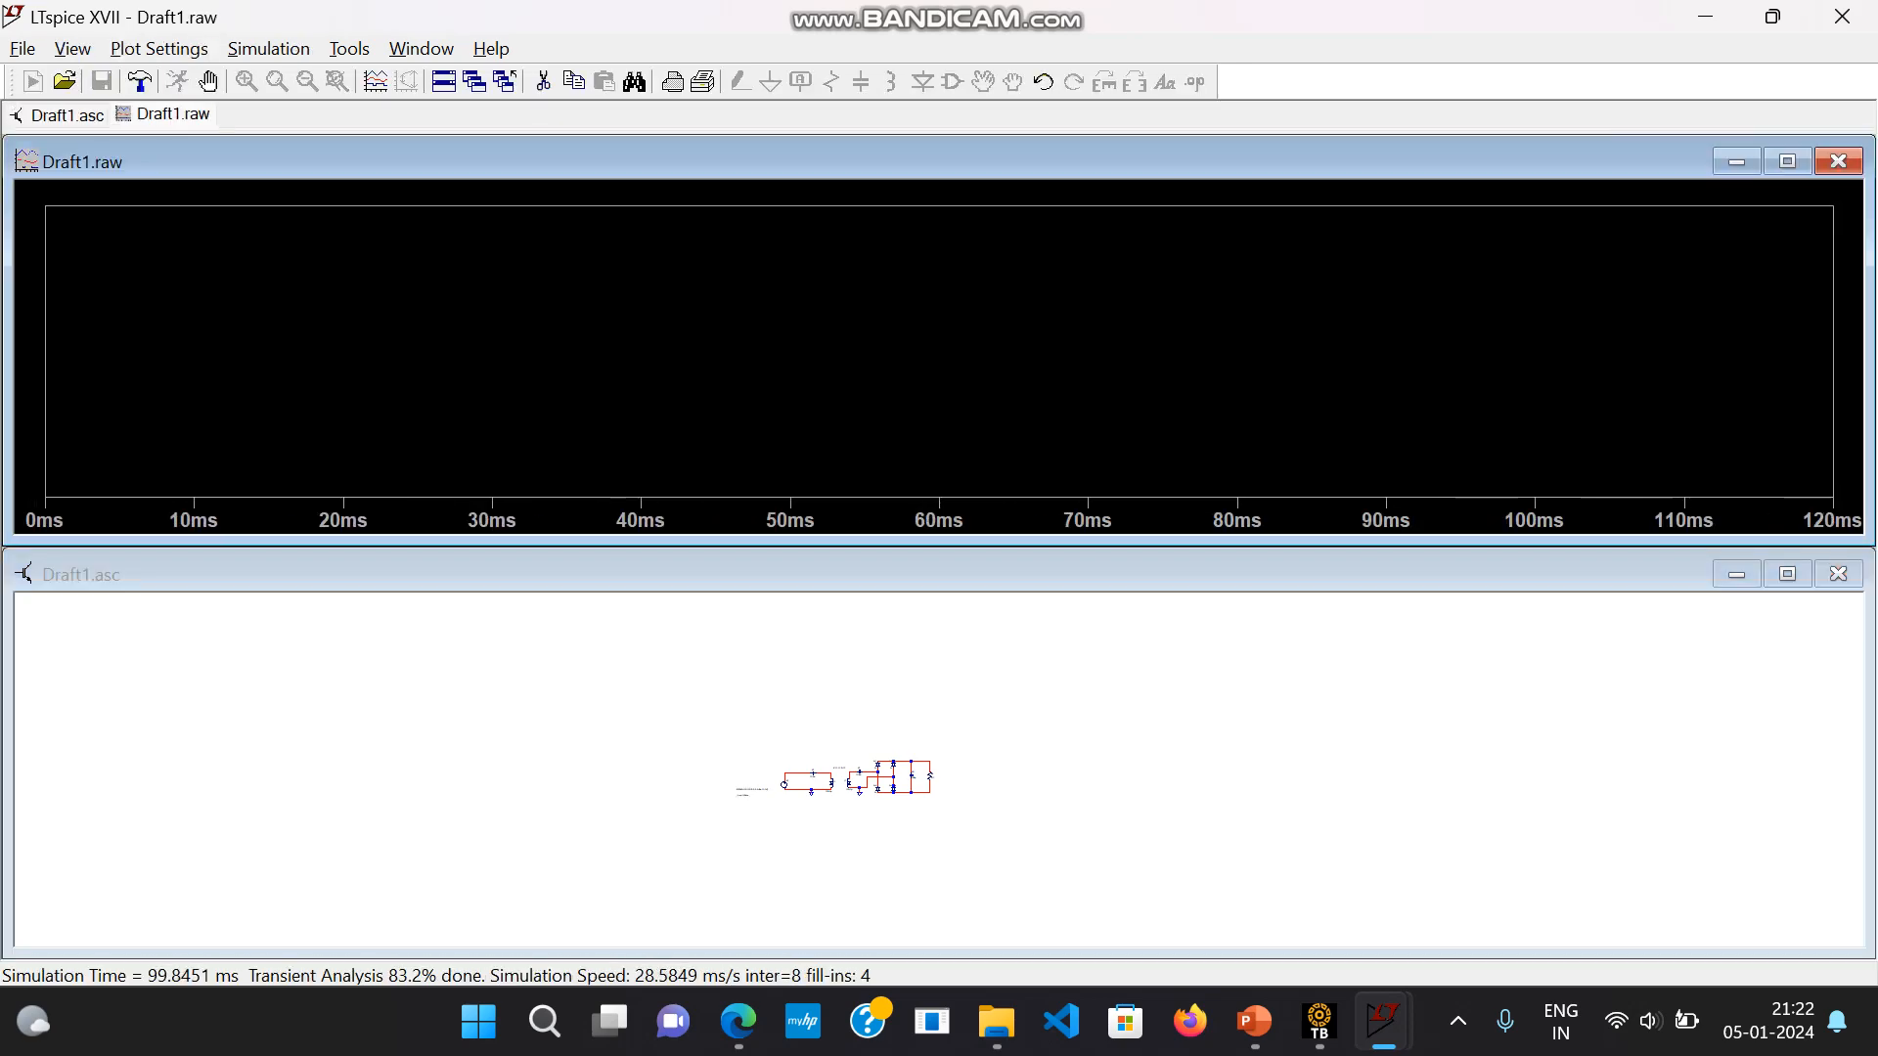
scroll(883, 766, "up", 5)
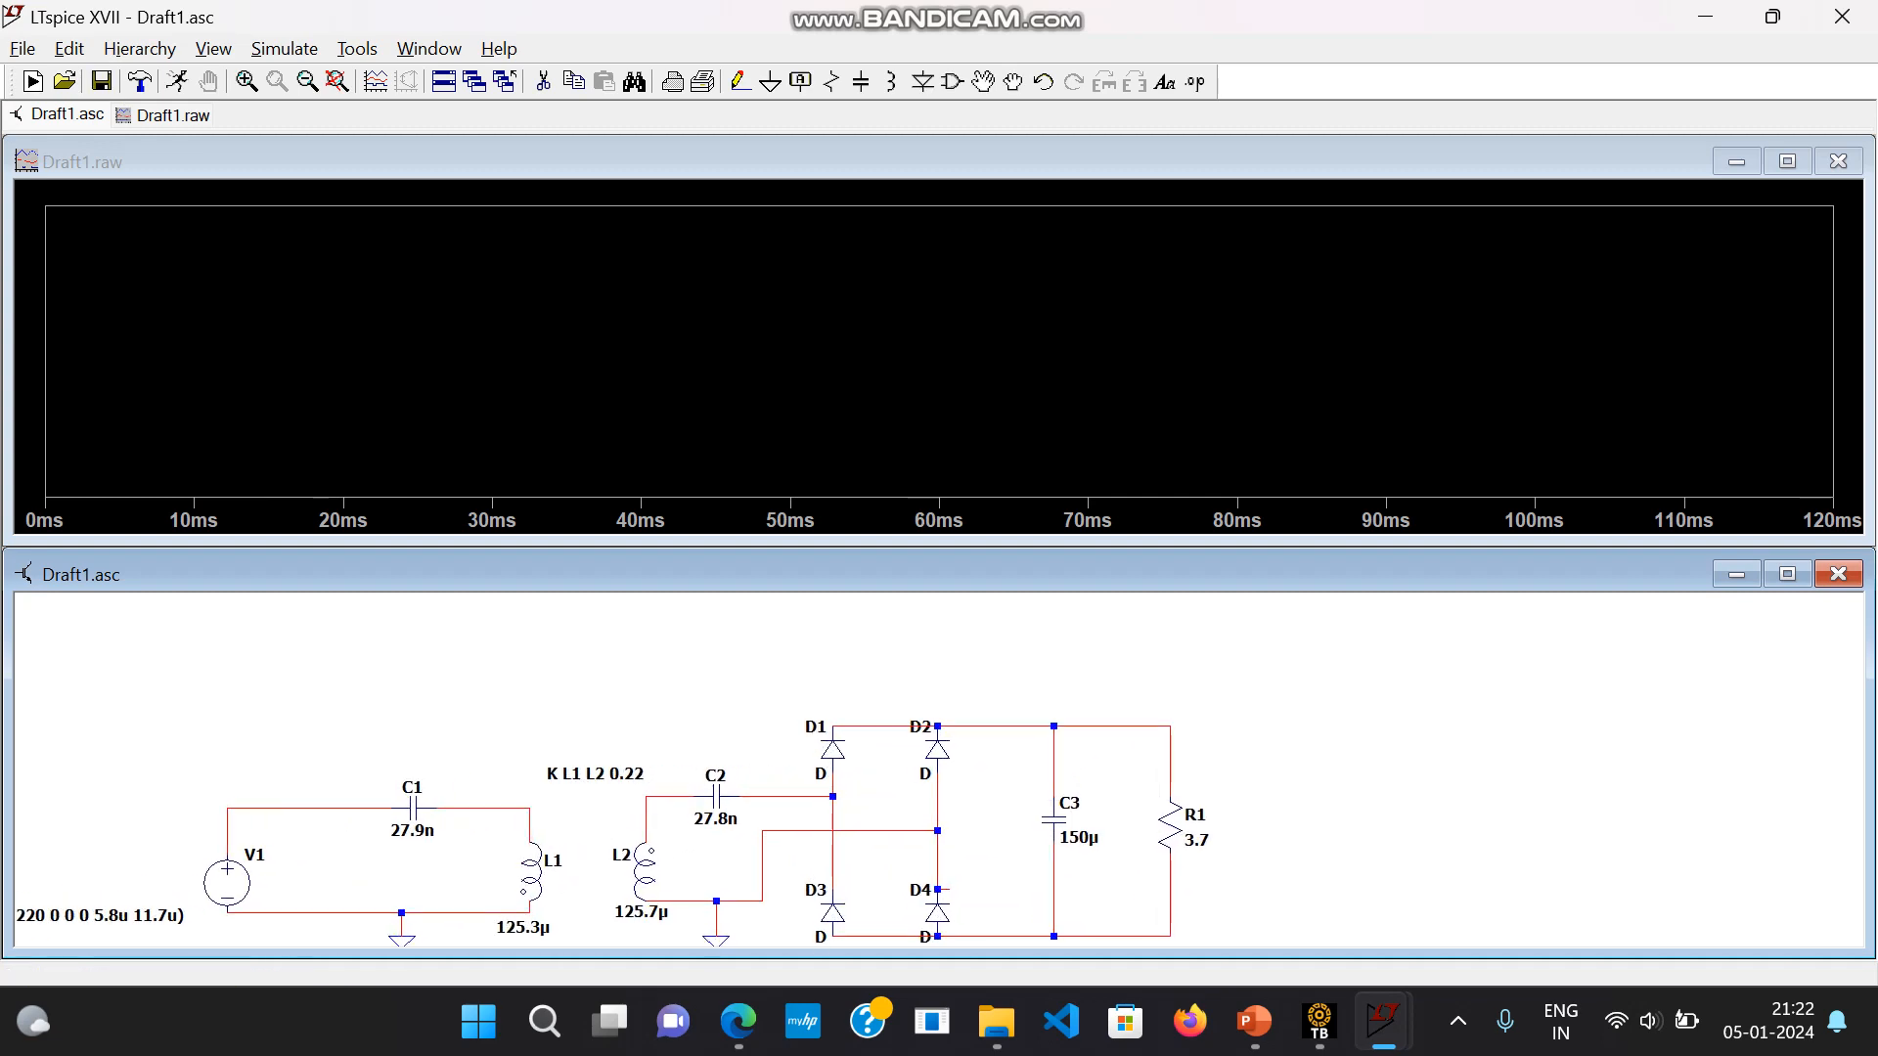
left_click(1170, 826, "alt")
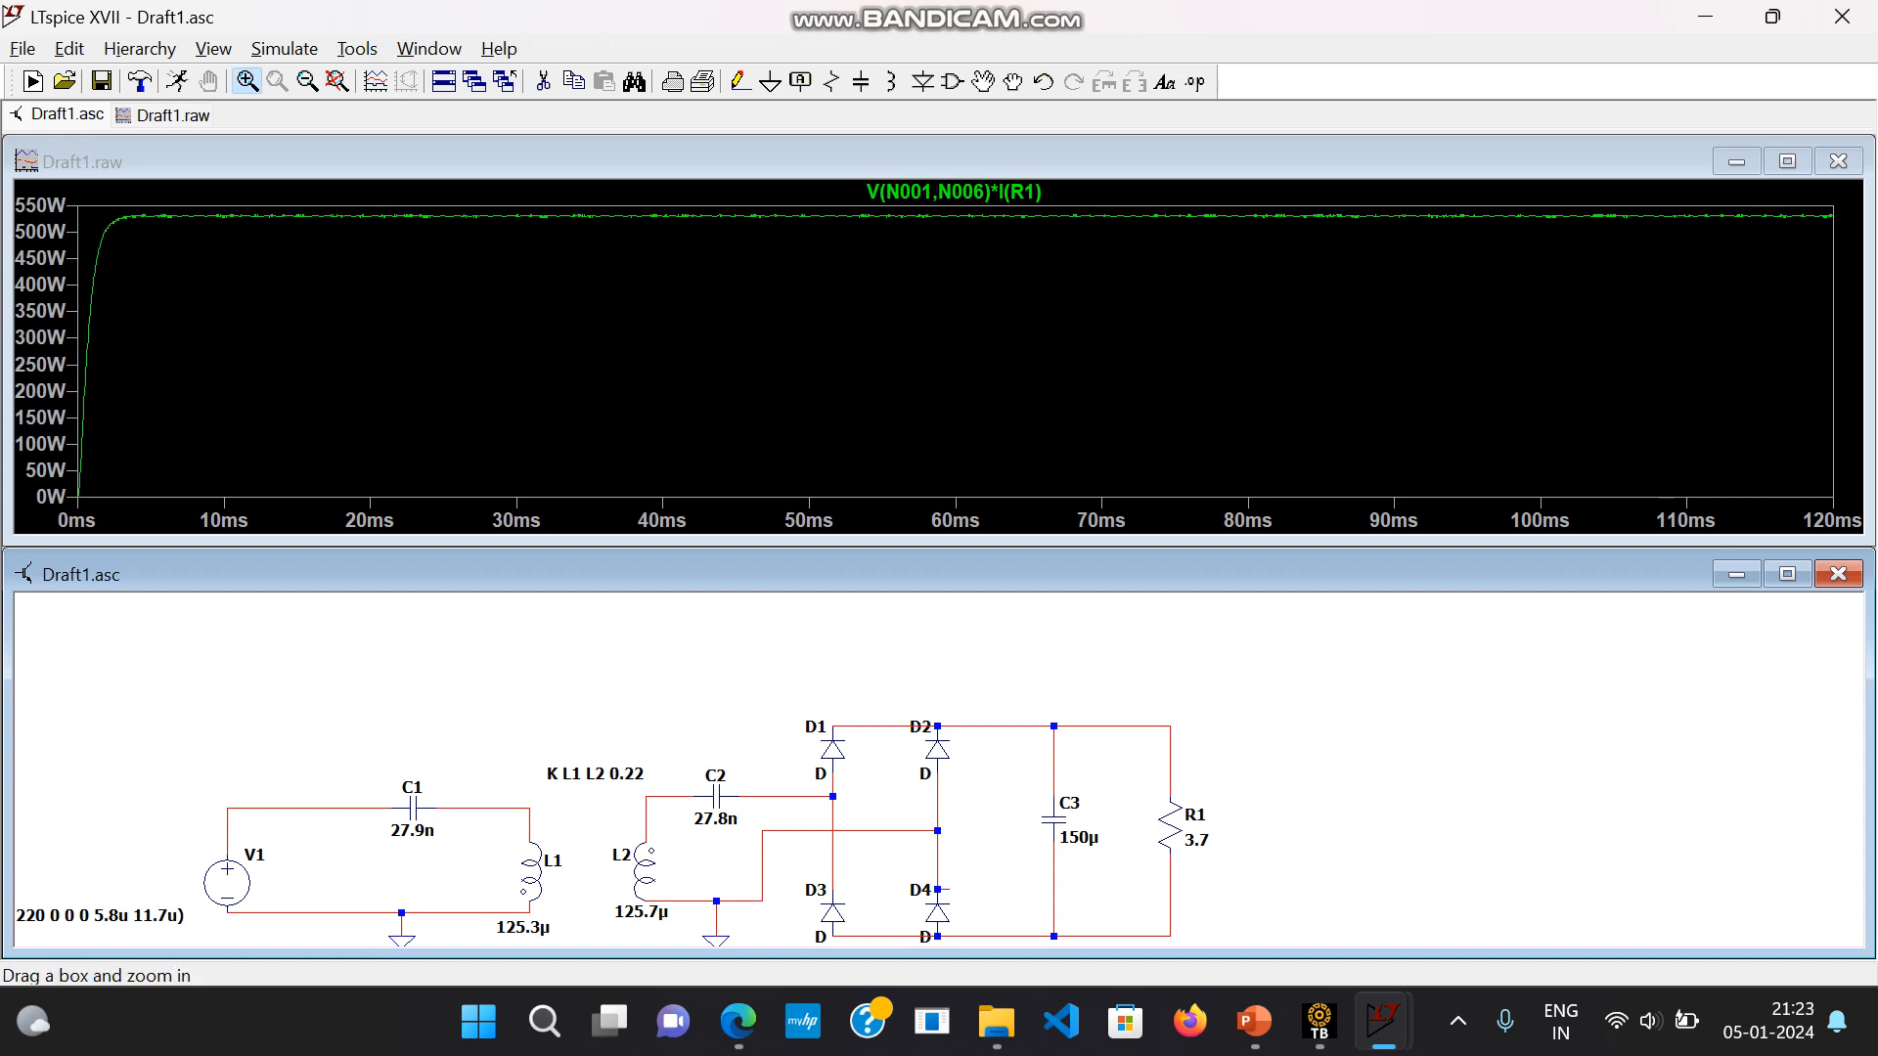
- Narrow the R1 power plot to about 1.898–1.906 ms to inspect the ripple
left_click_drag(95, 207, 274, 360)
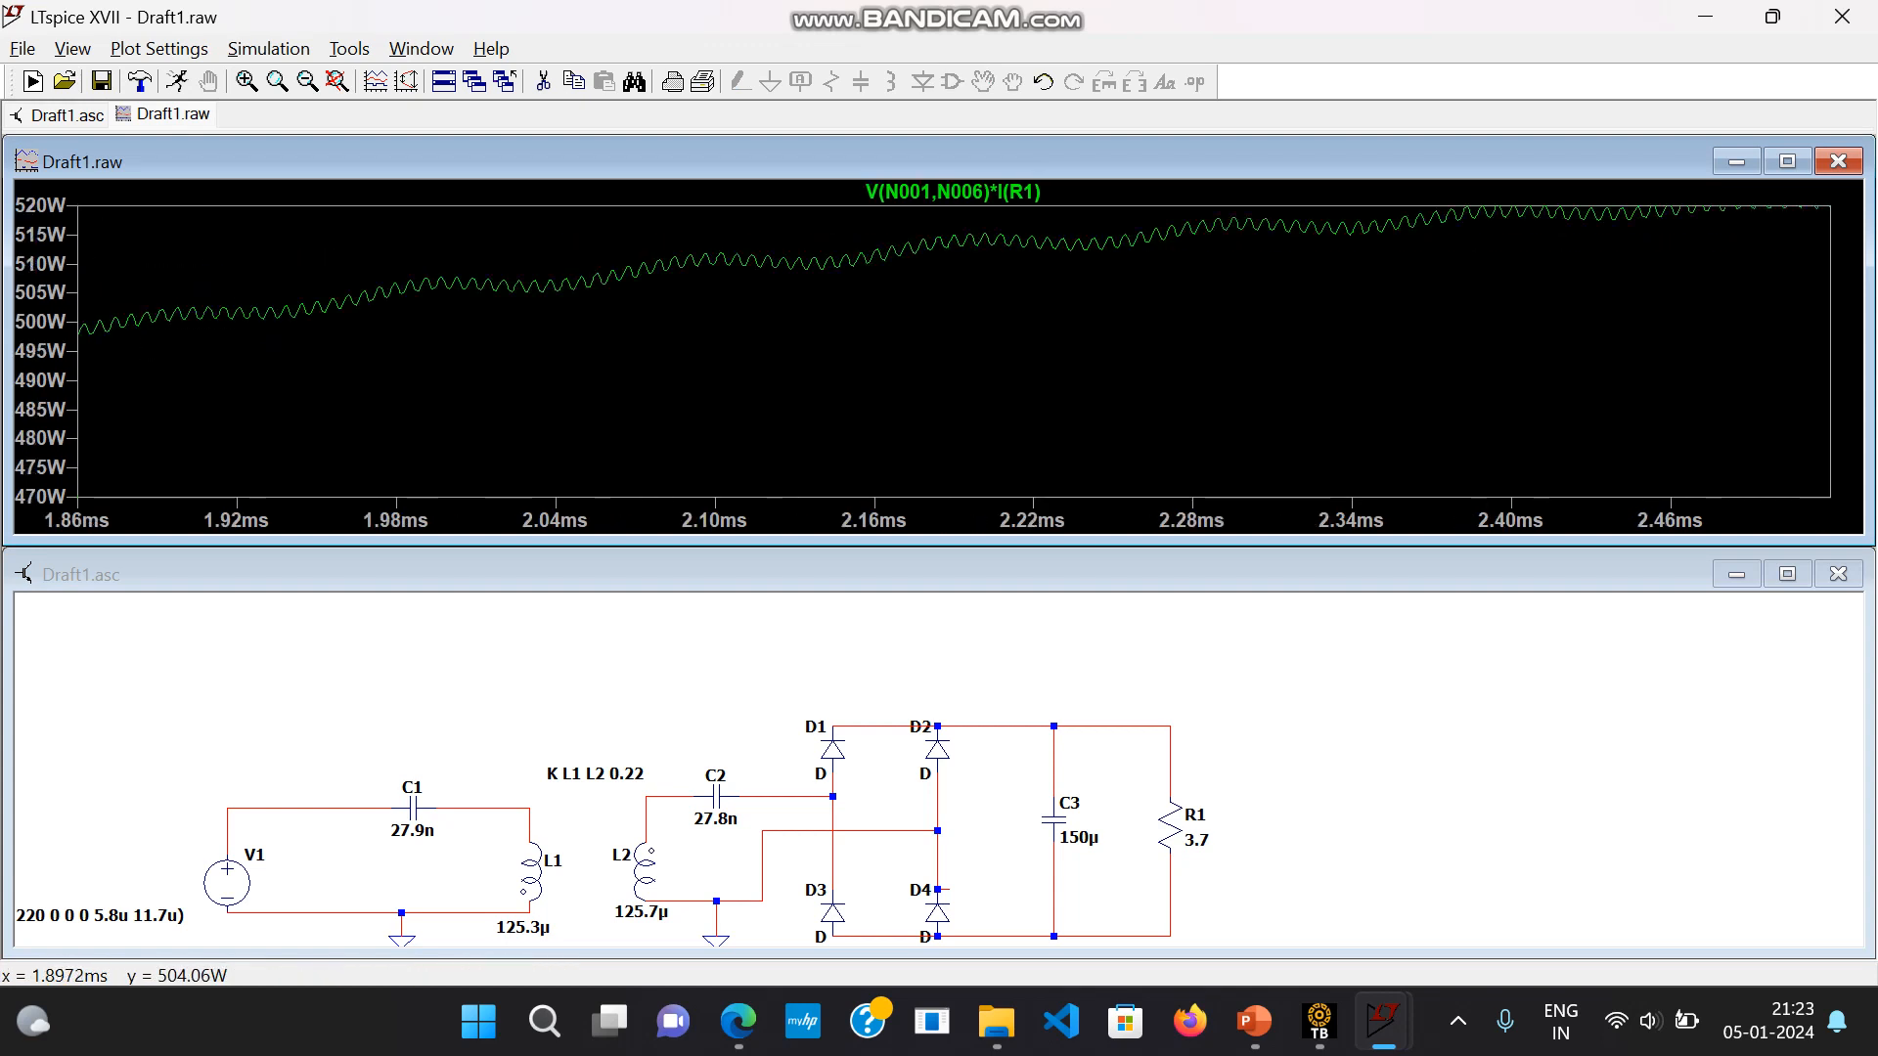
left_click_drag(175, 298, 394, 386)
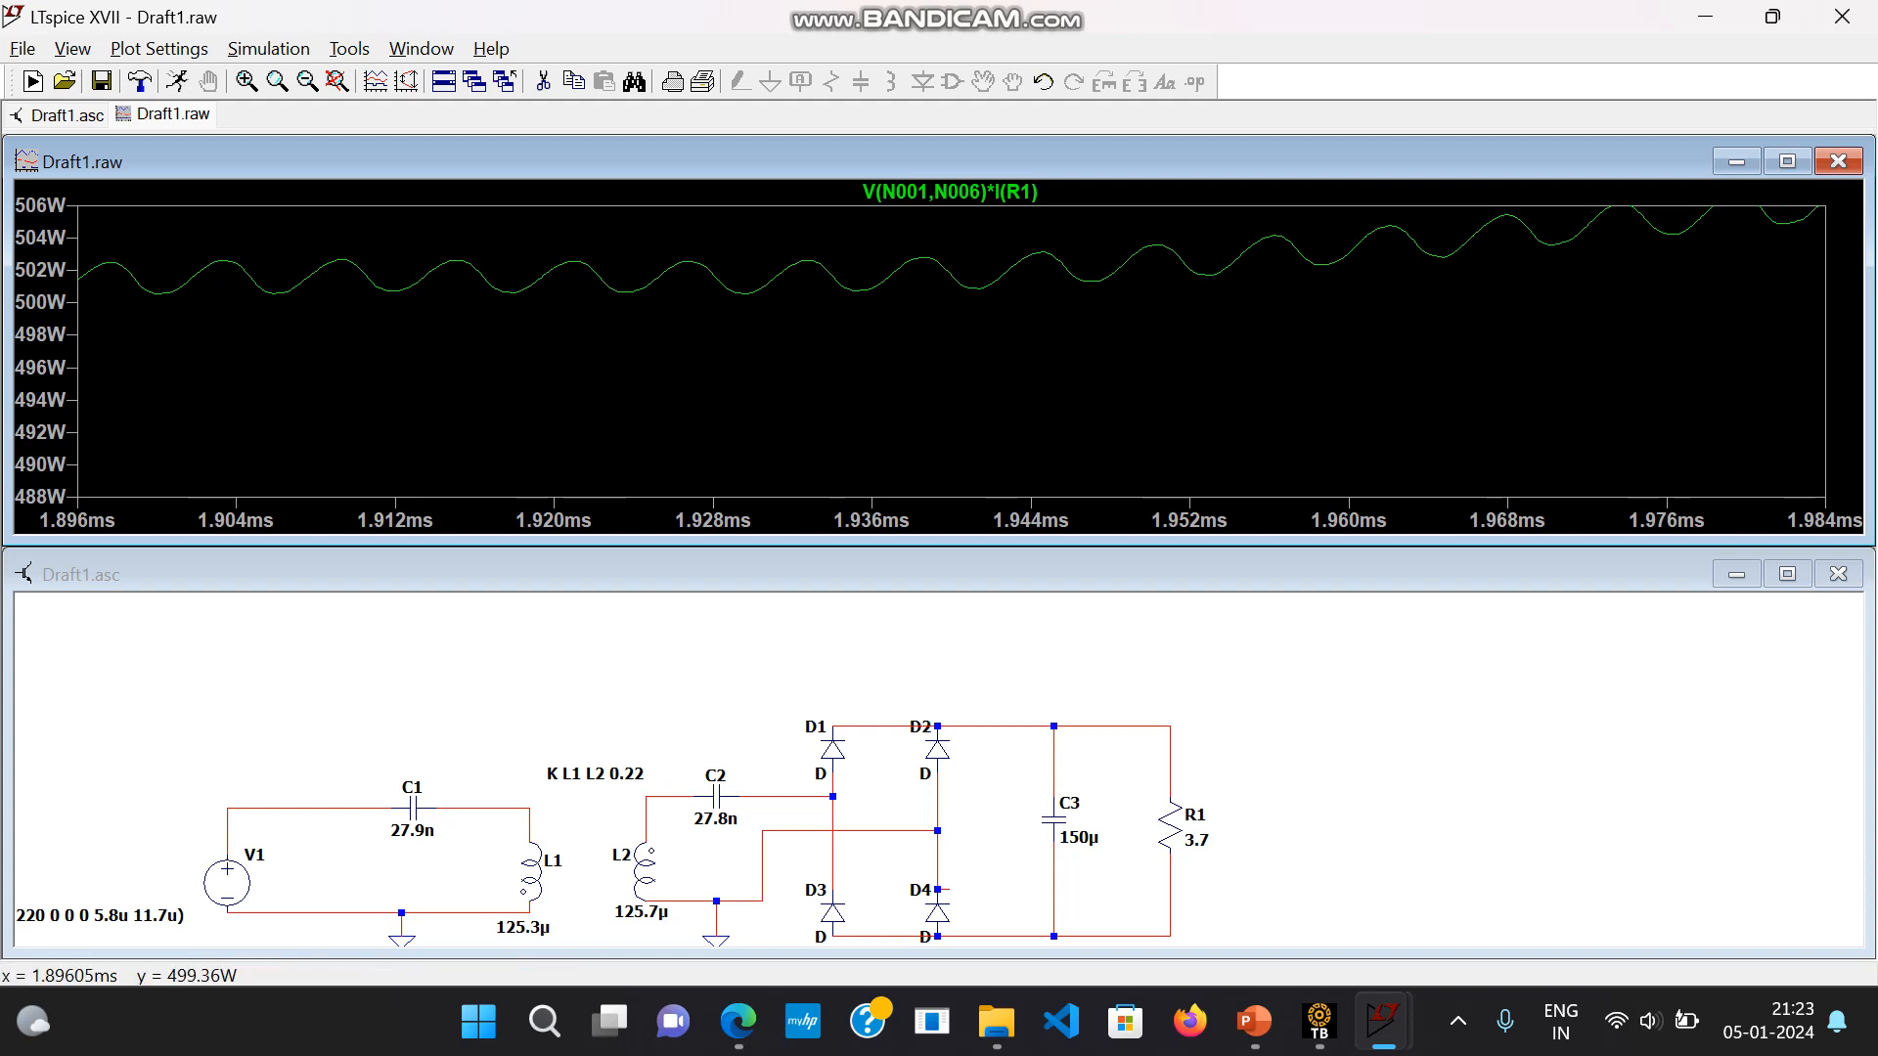
left_click_drag(117, 252, 447, 340)
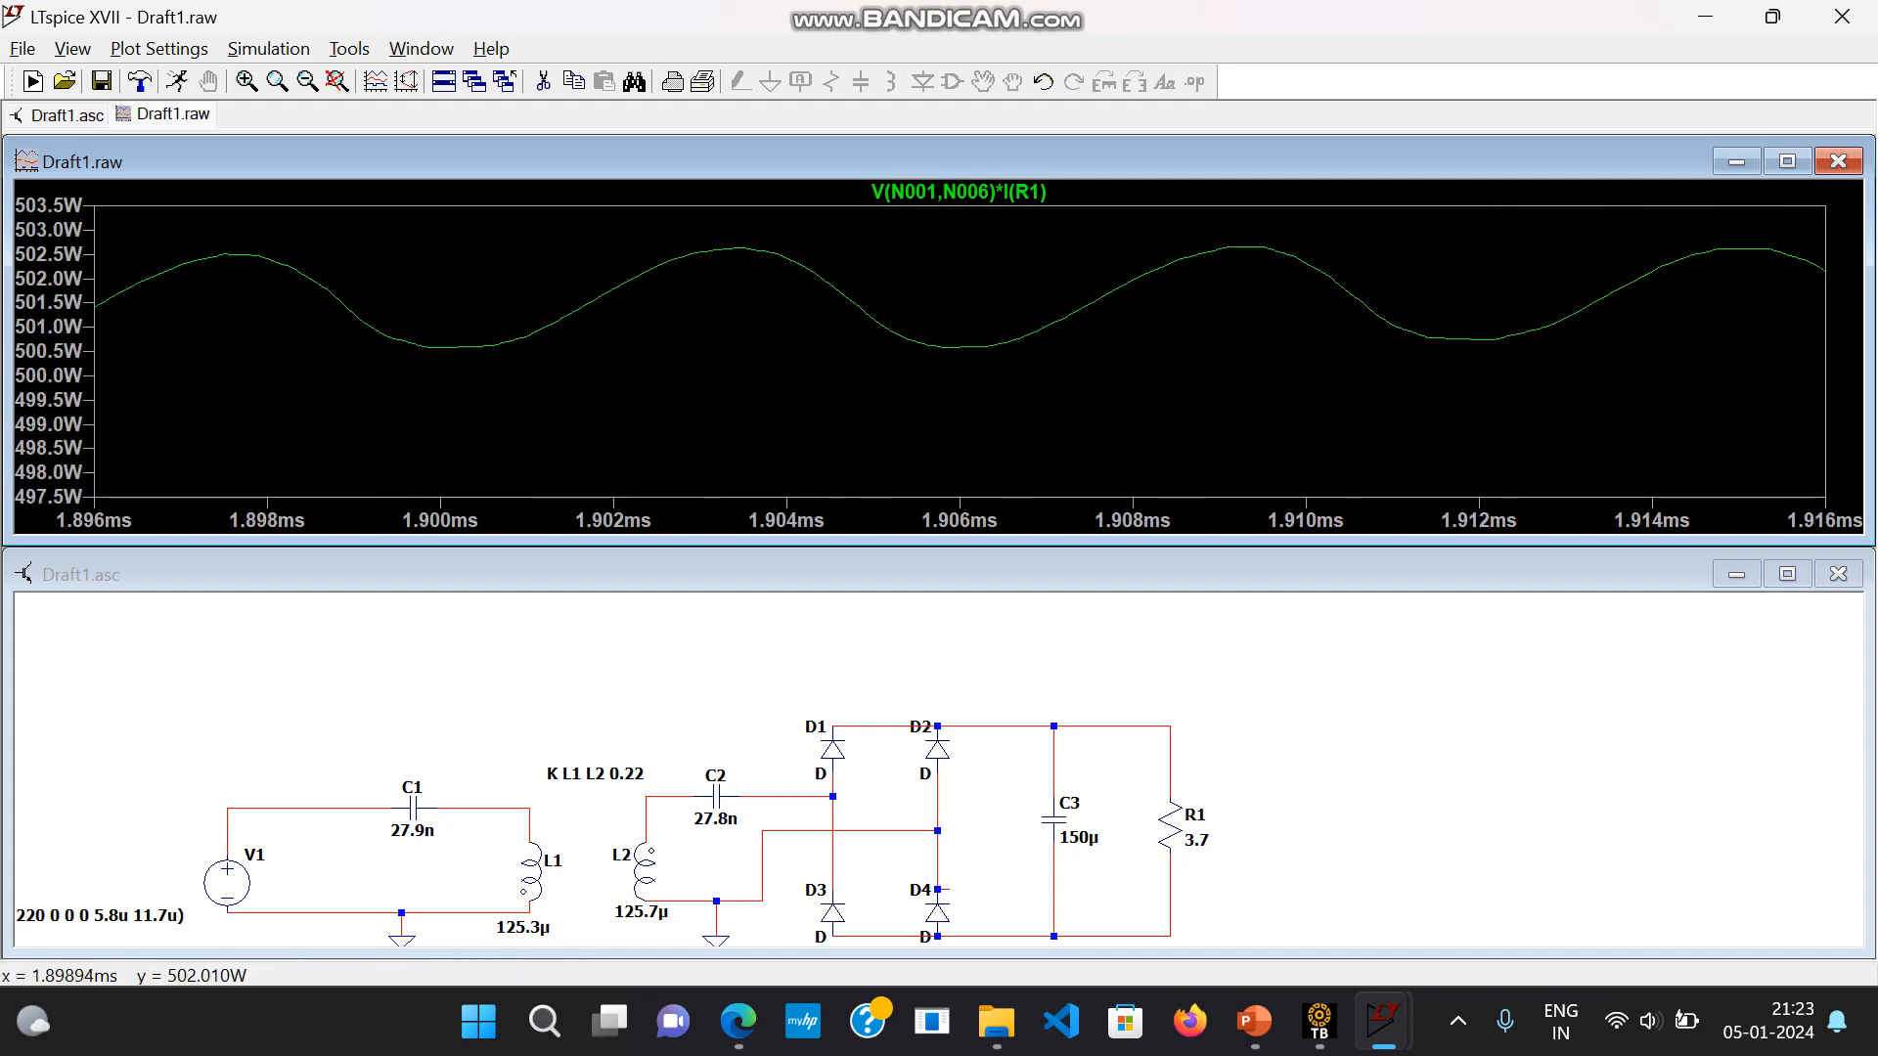
left_click_drag(301, 259, 963, 489)
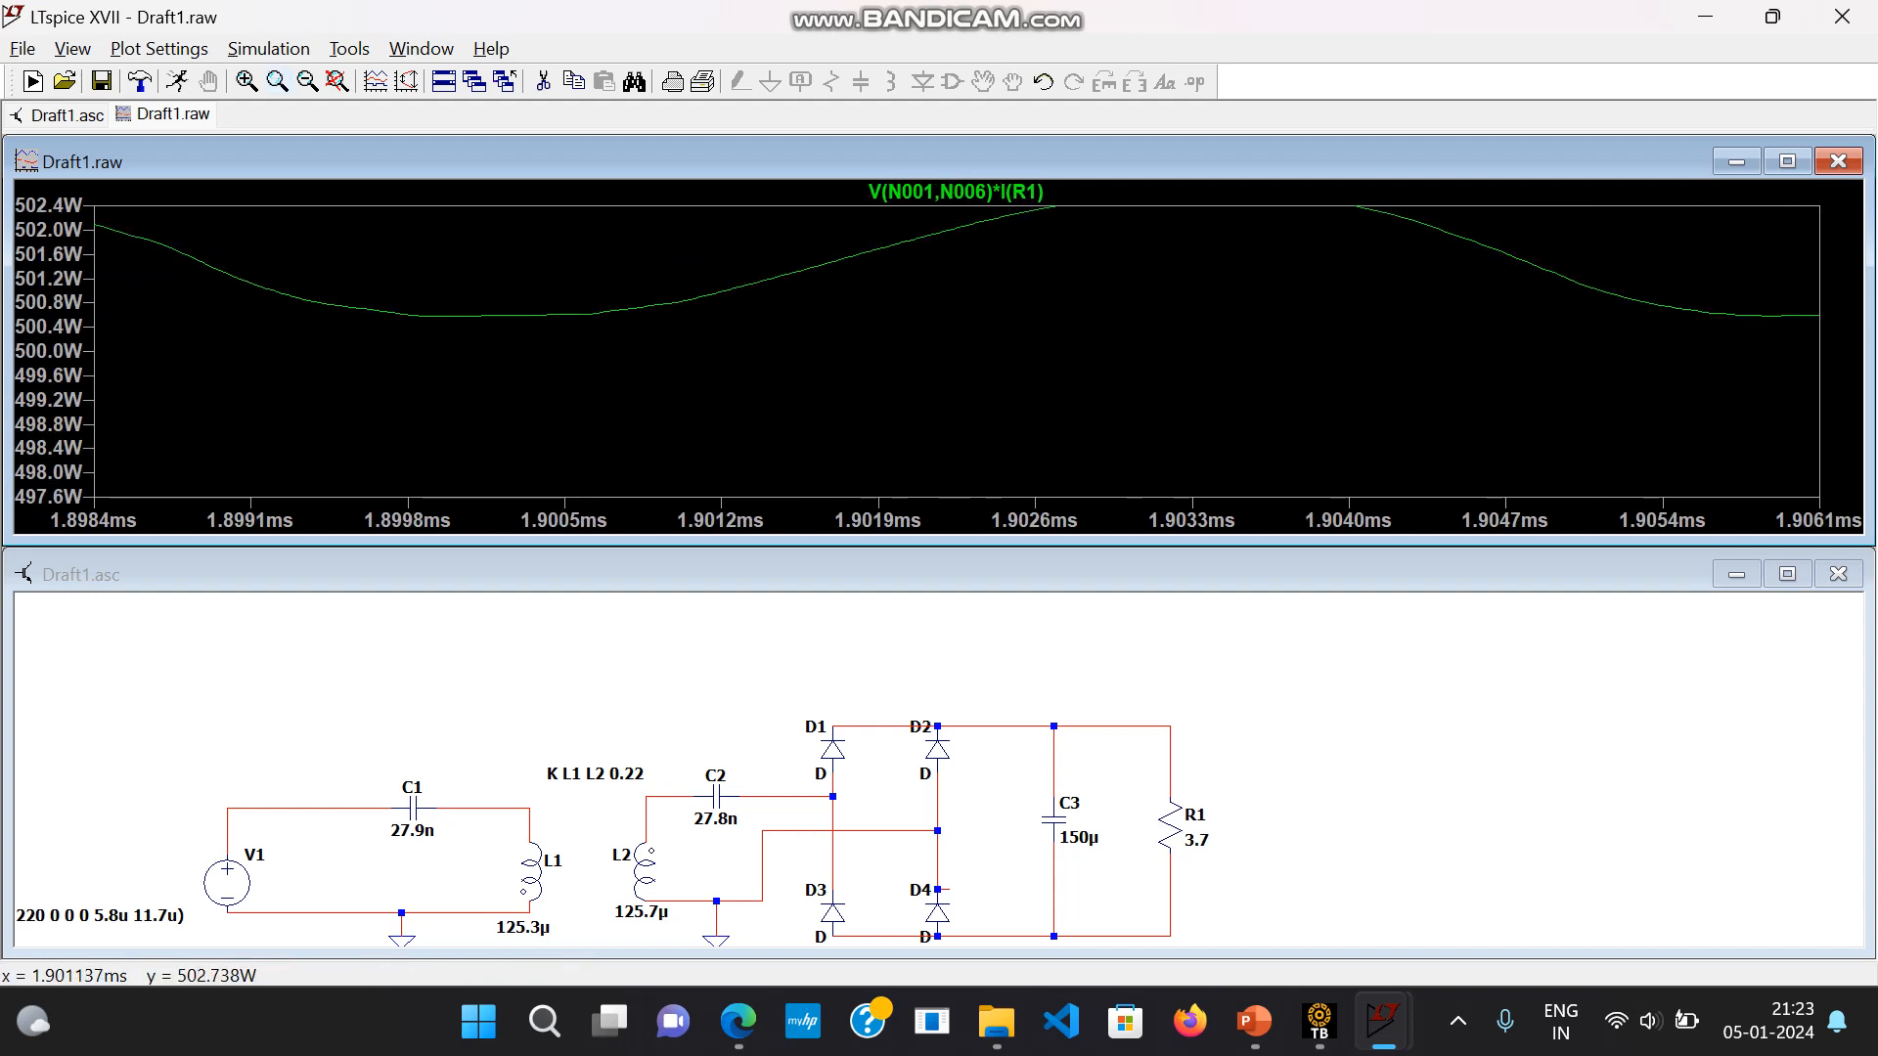
- Widen the R1 power plot to a 0–22 ms time range to view the overall power level
left_click(307, 81)
left_click(307, 81)
left_click(307, 81)
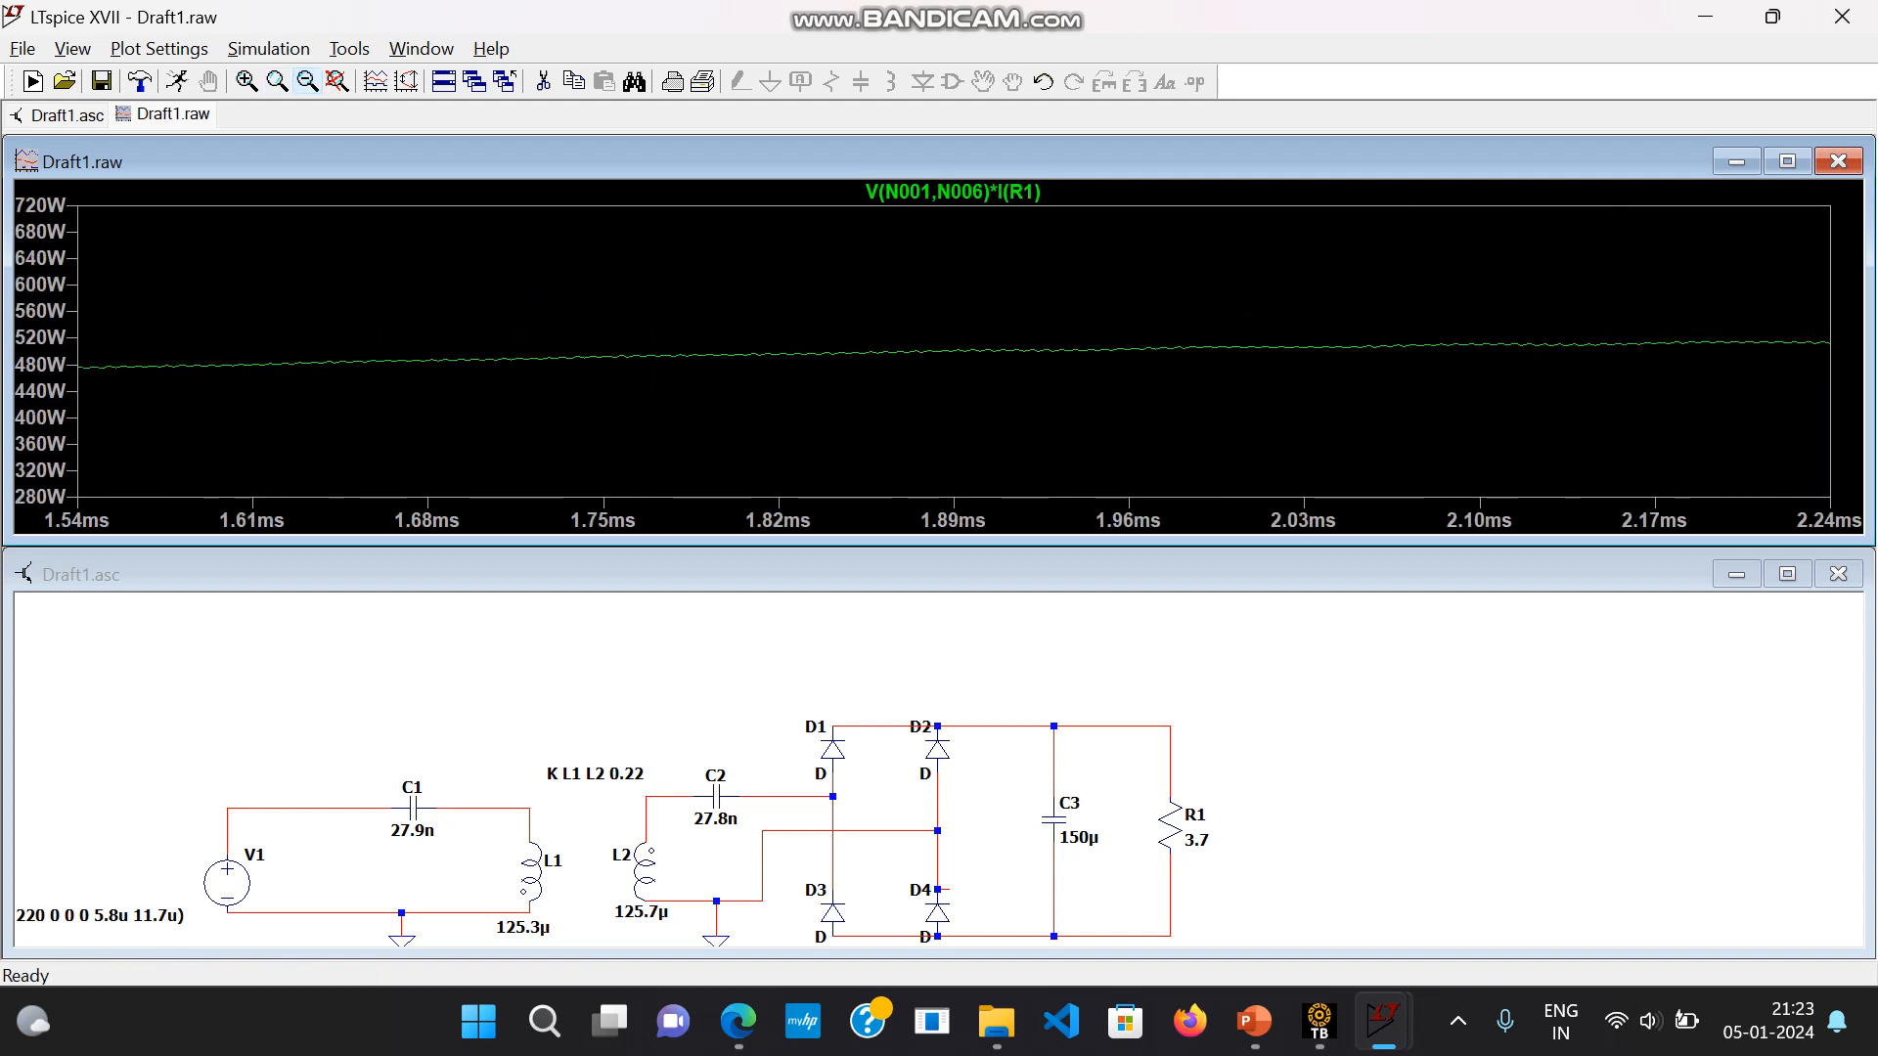
left_click(308, 81)
left_click(307, 81)
left_click(307, 81)
left_click(307, 82)
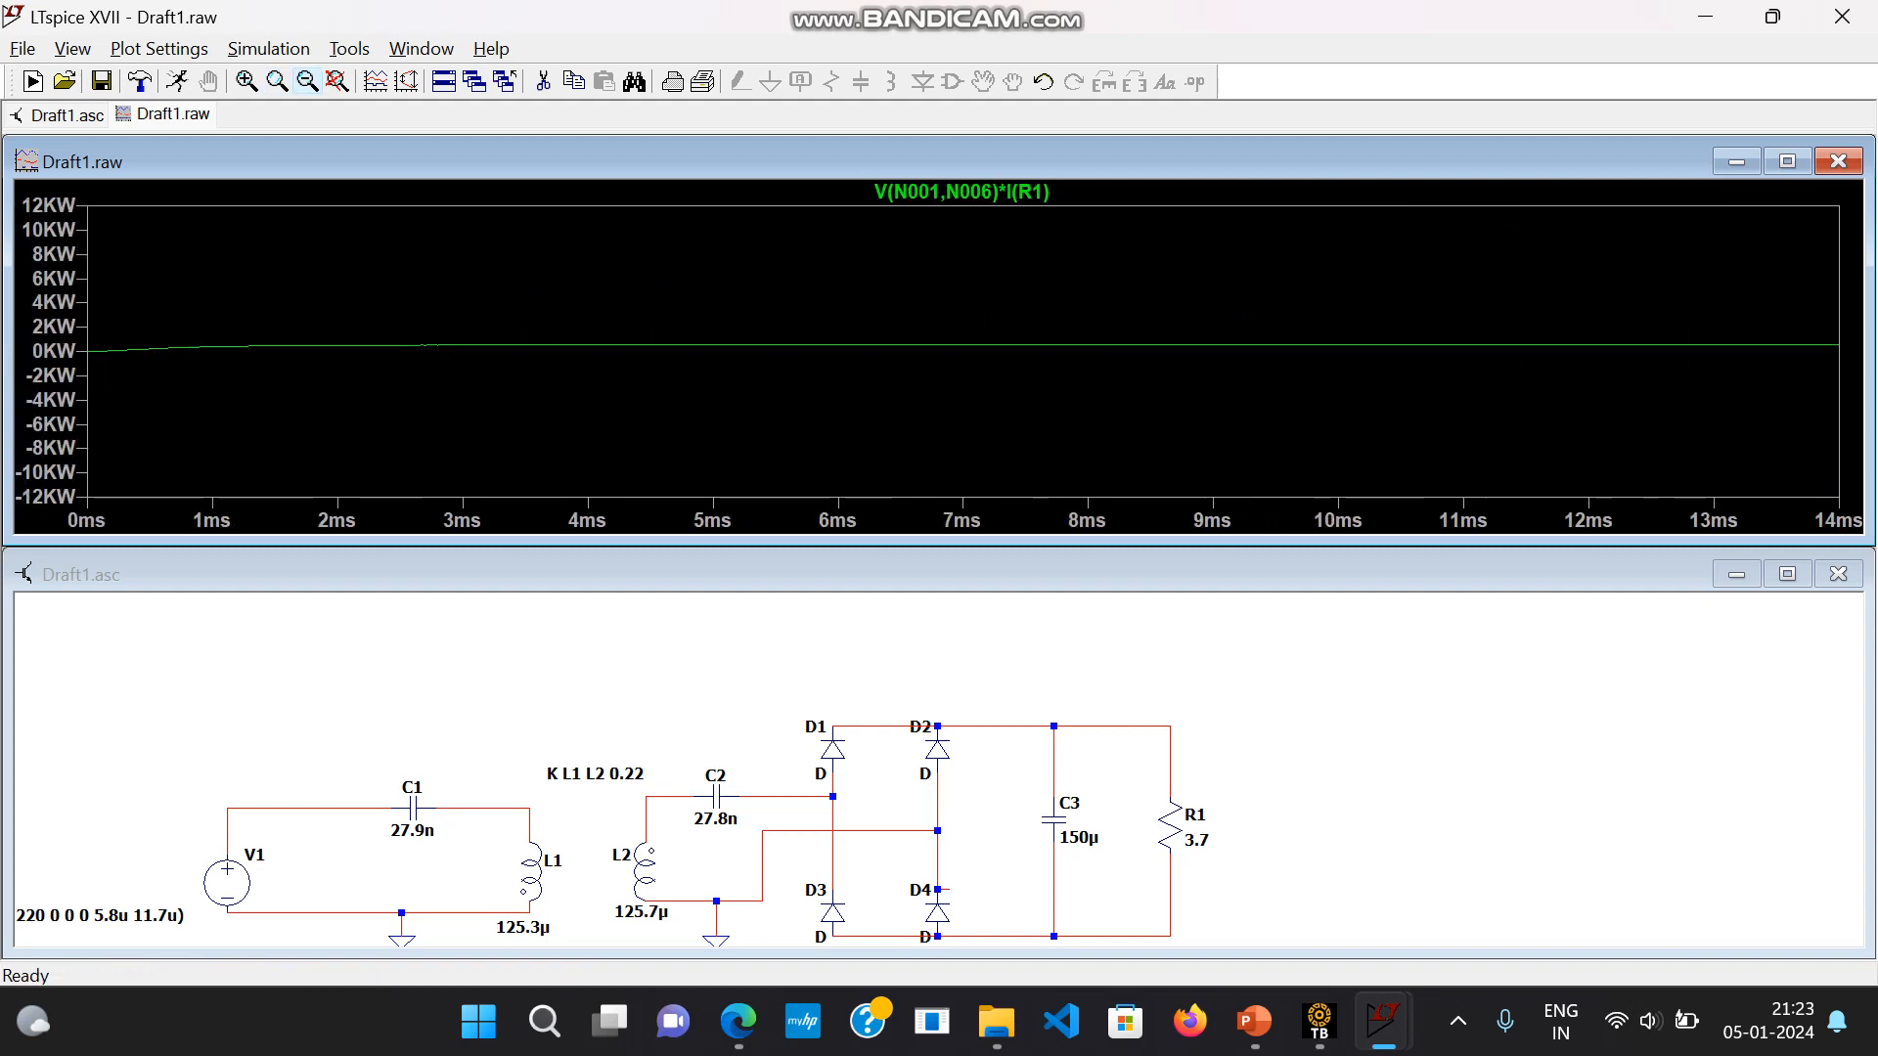
left_click(307, 81)
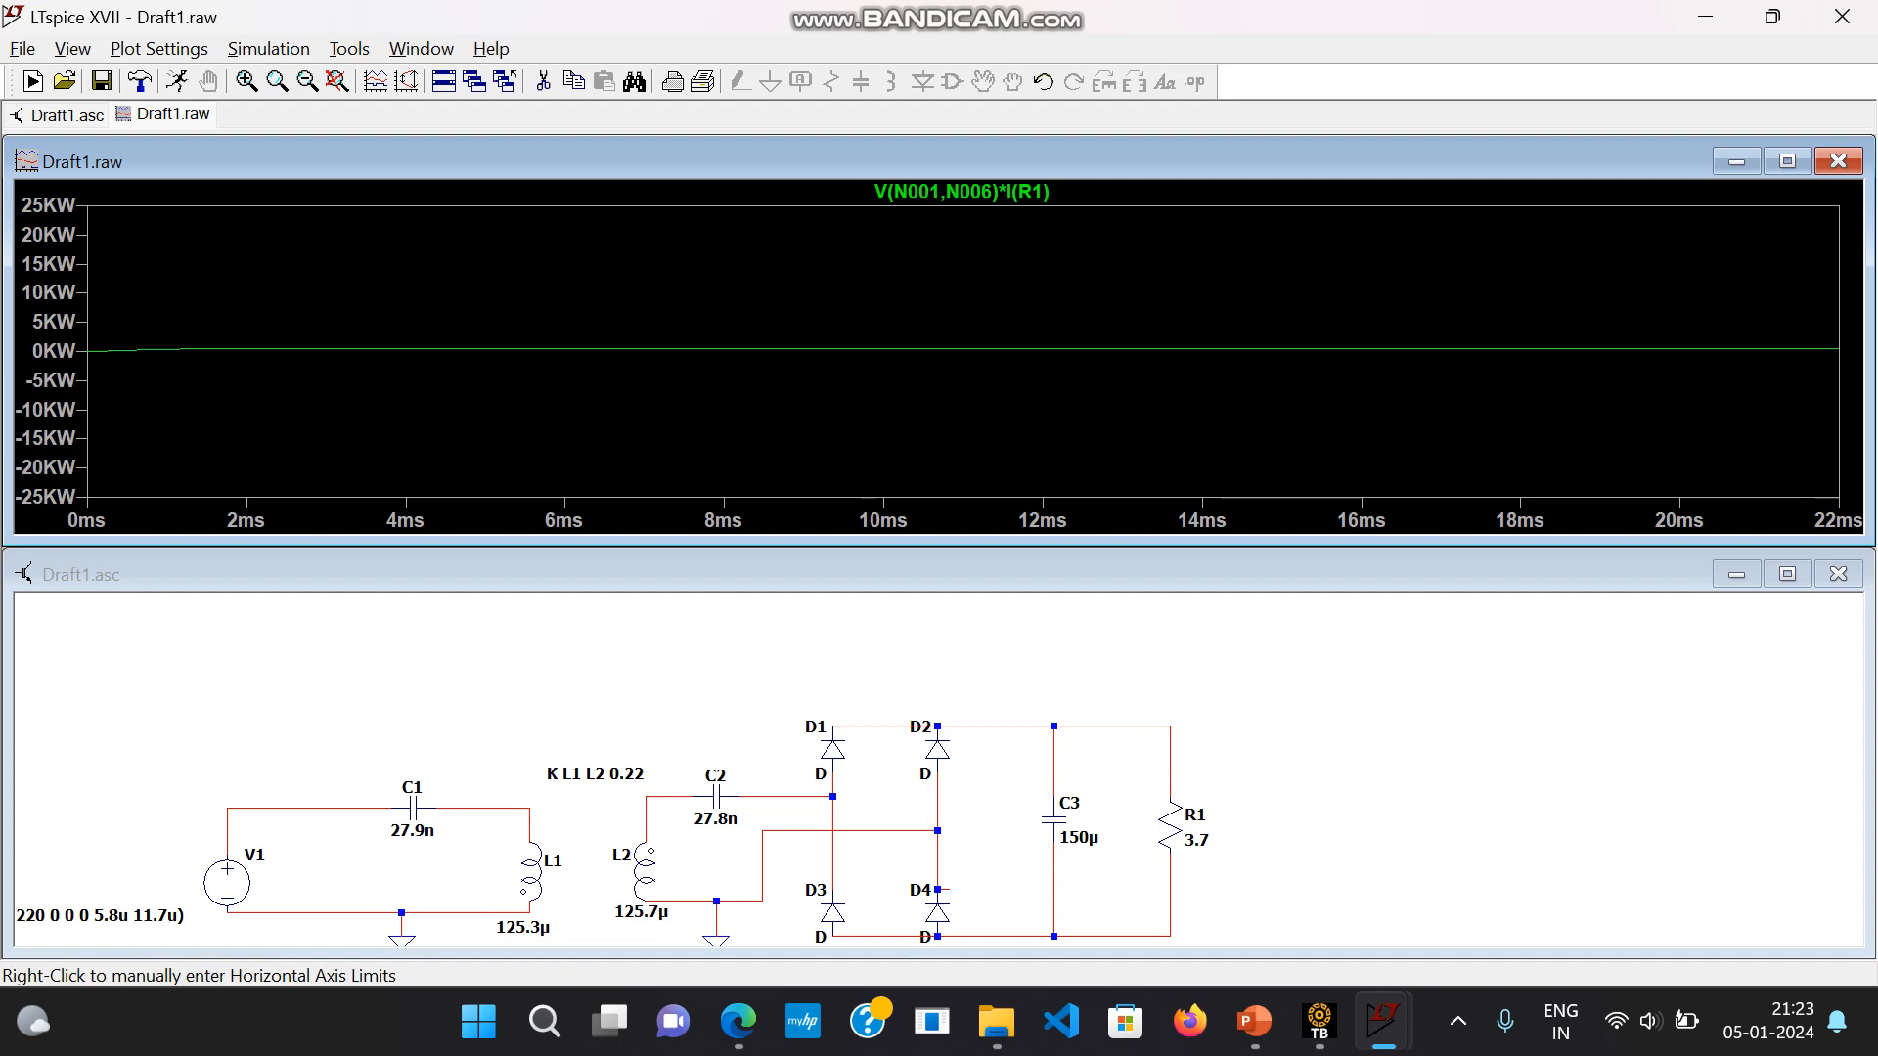
- Close the waveform window and maximize the Draft1 schematic
scroll(927, 725, "up", 1)
scroll(927, 725, "down", 2)
scroll(927, 724, "down", 1)
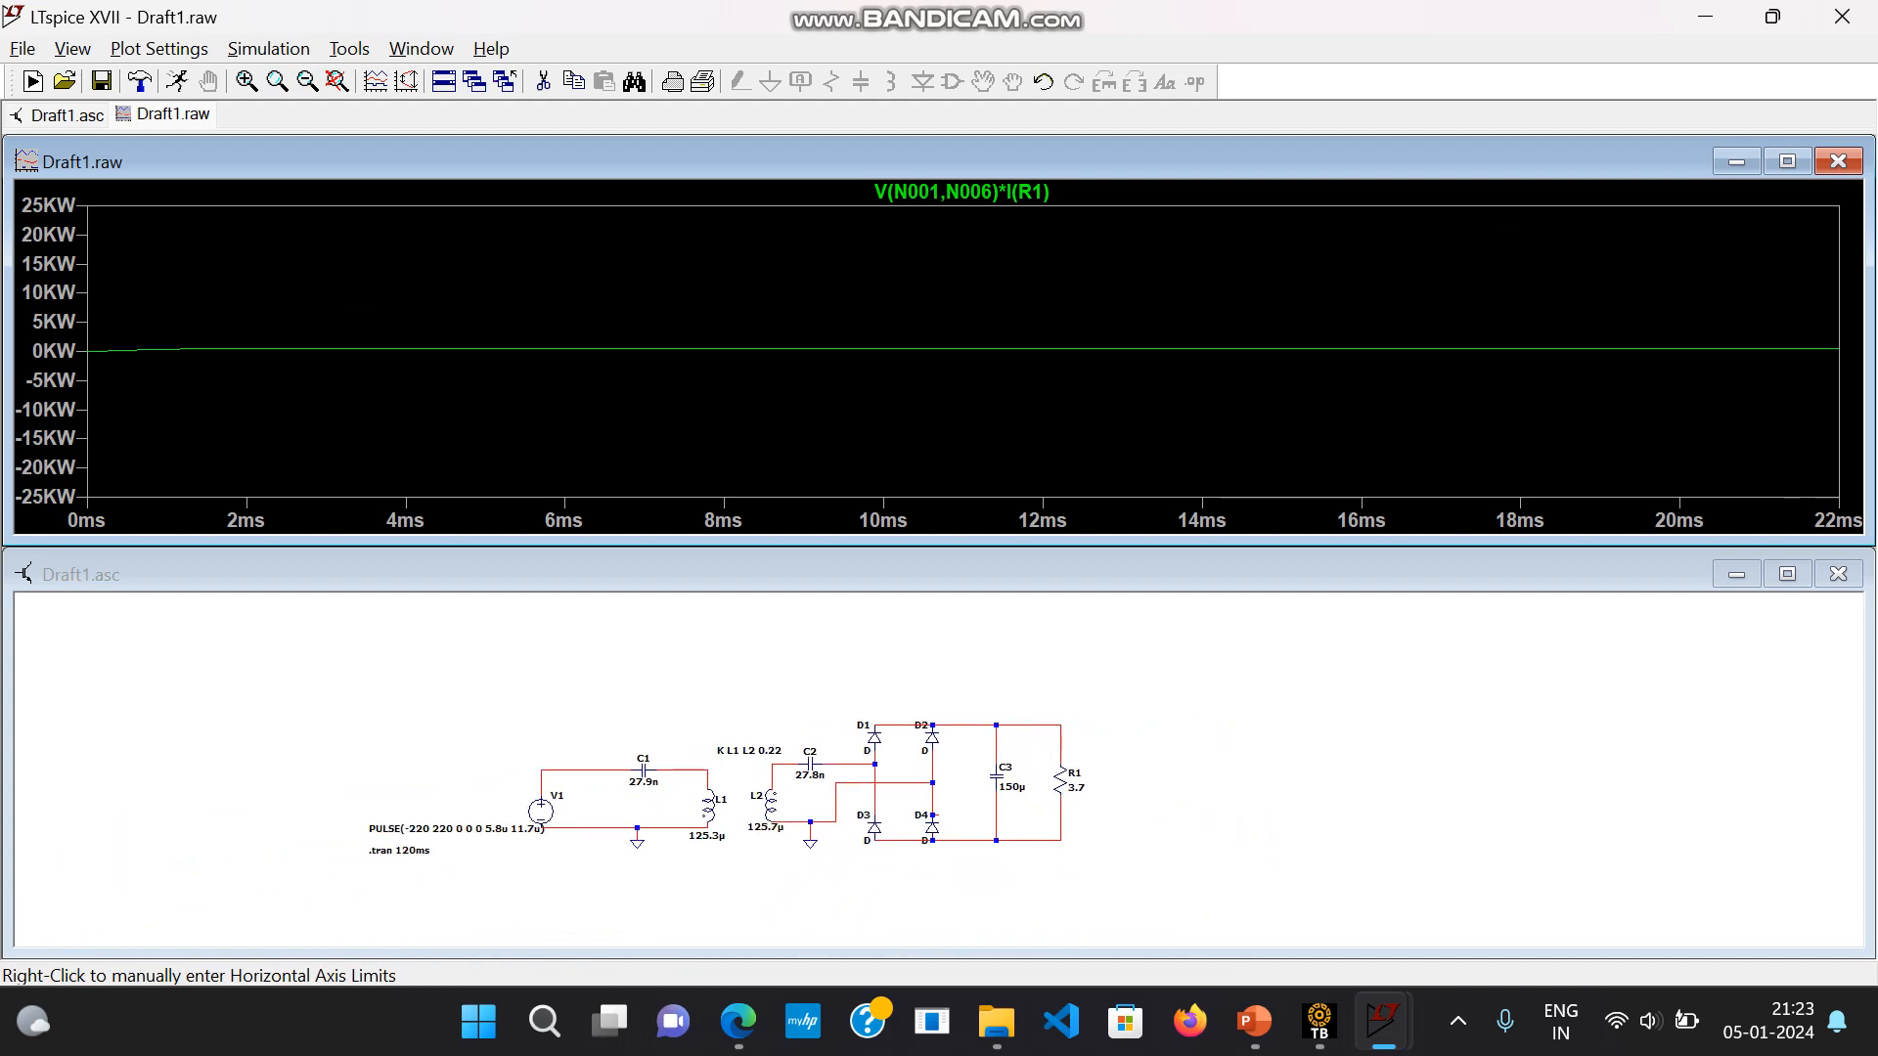
scroll(771, 788, "up", 1)
scroll(771, 788, "down", 1)
scroll(770, 788, "up", 1)
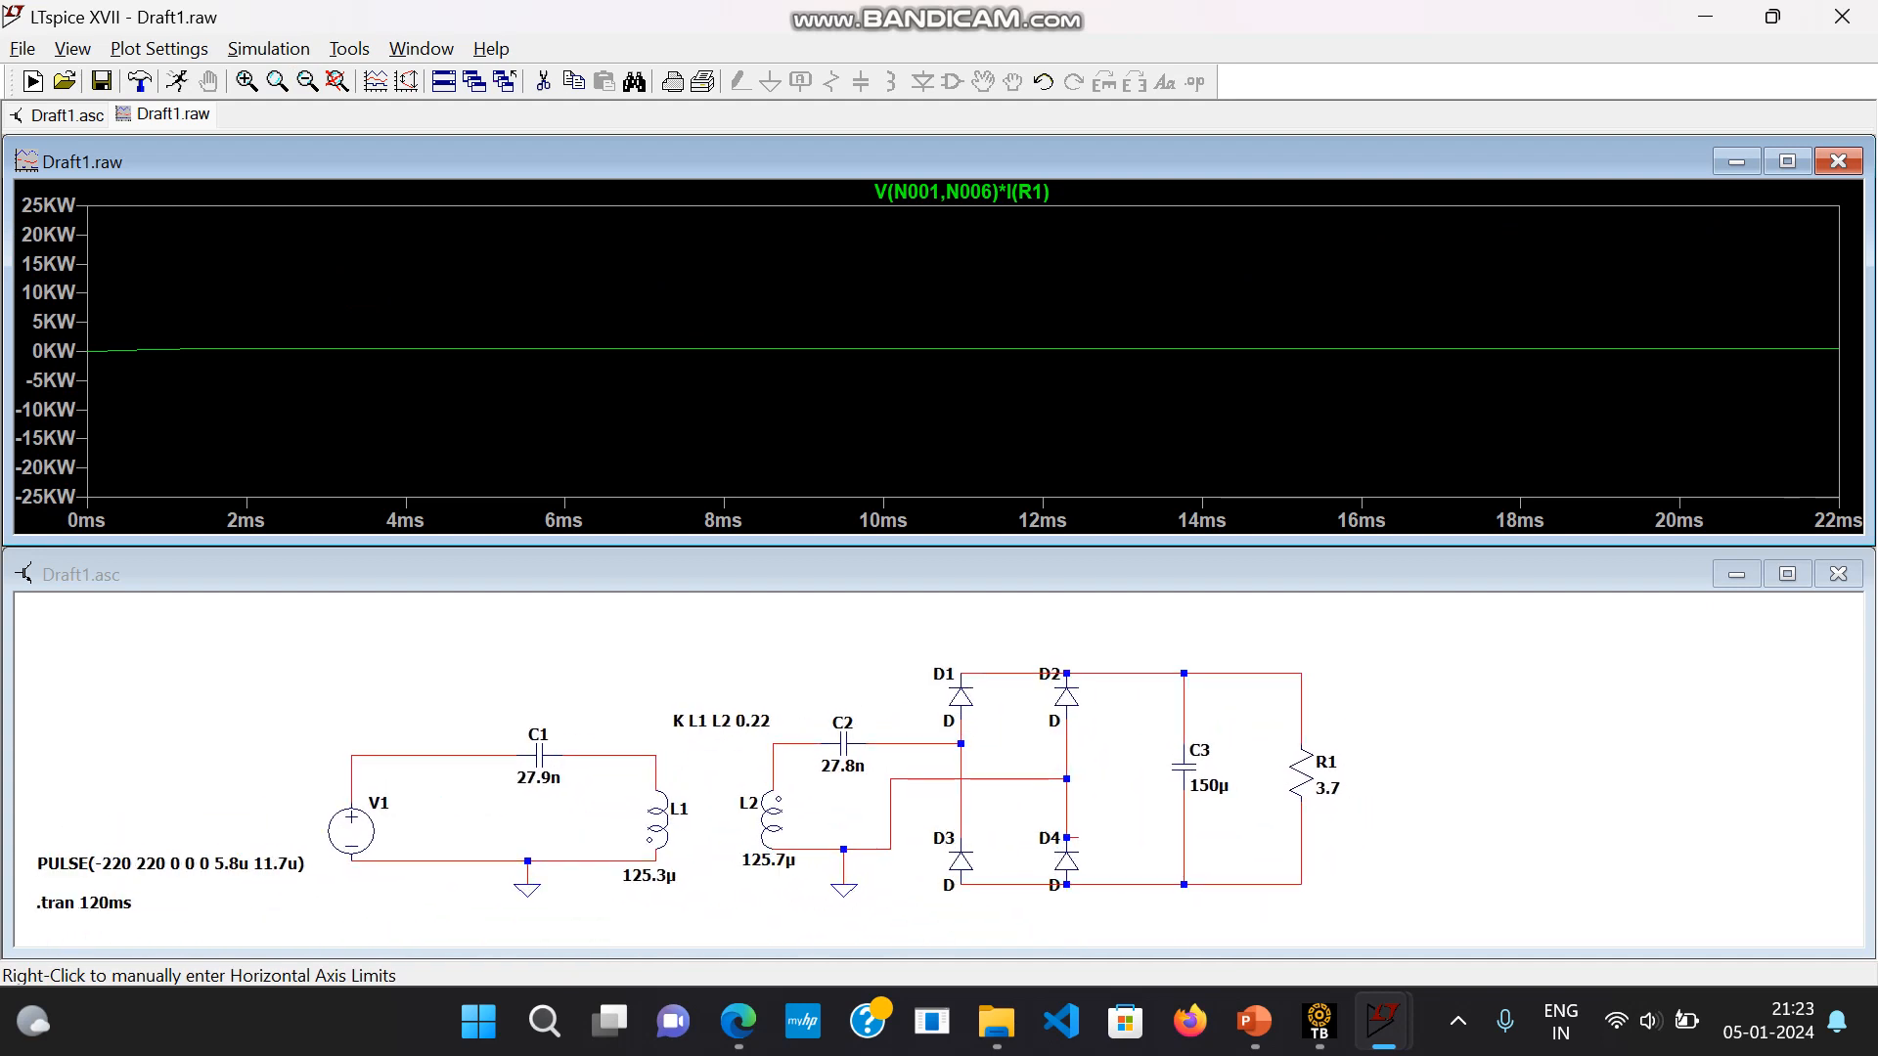
scroll(771, 789, "up", 2)
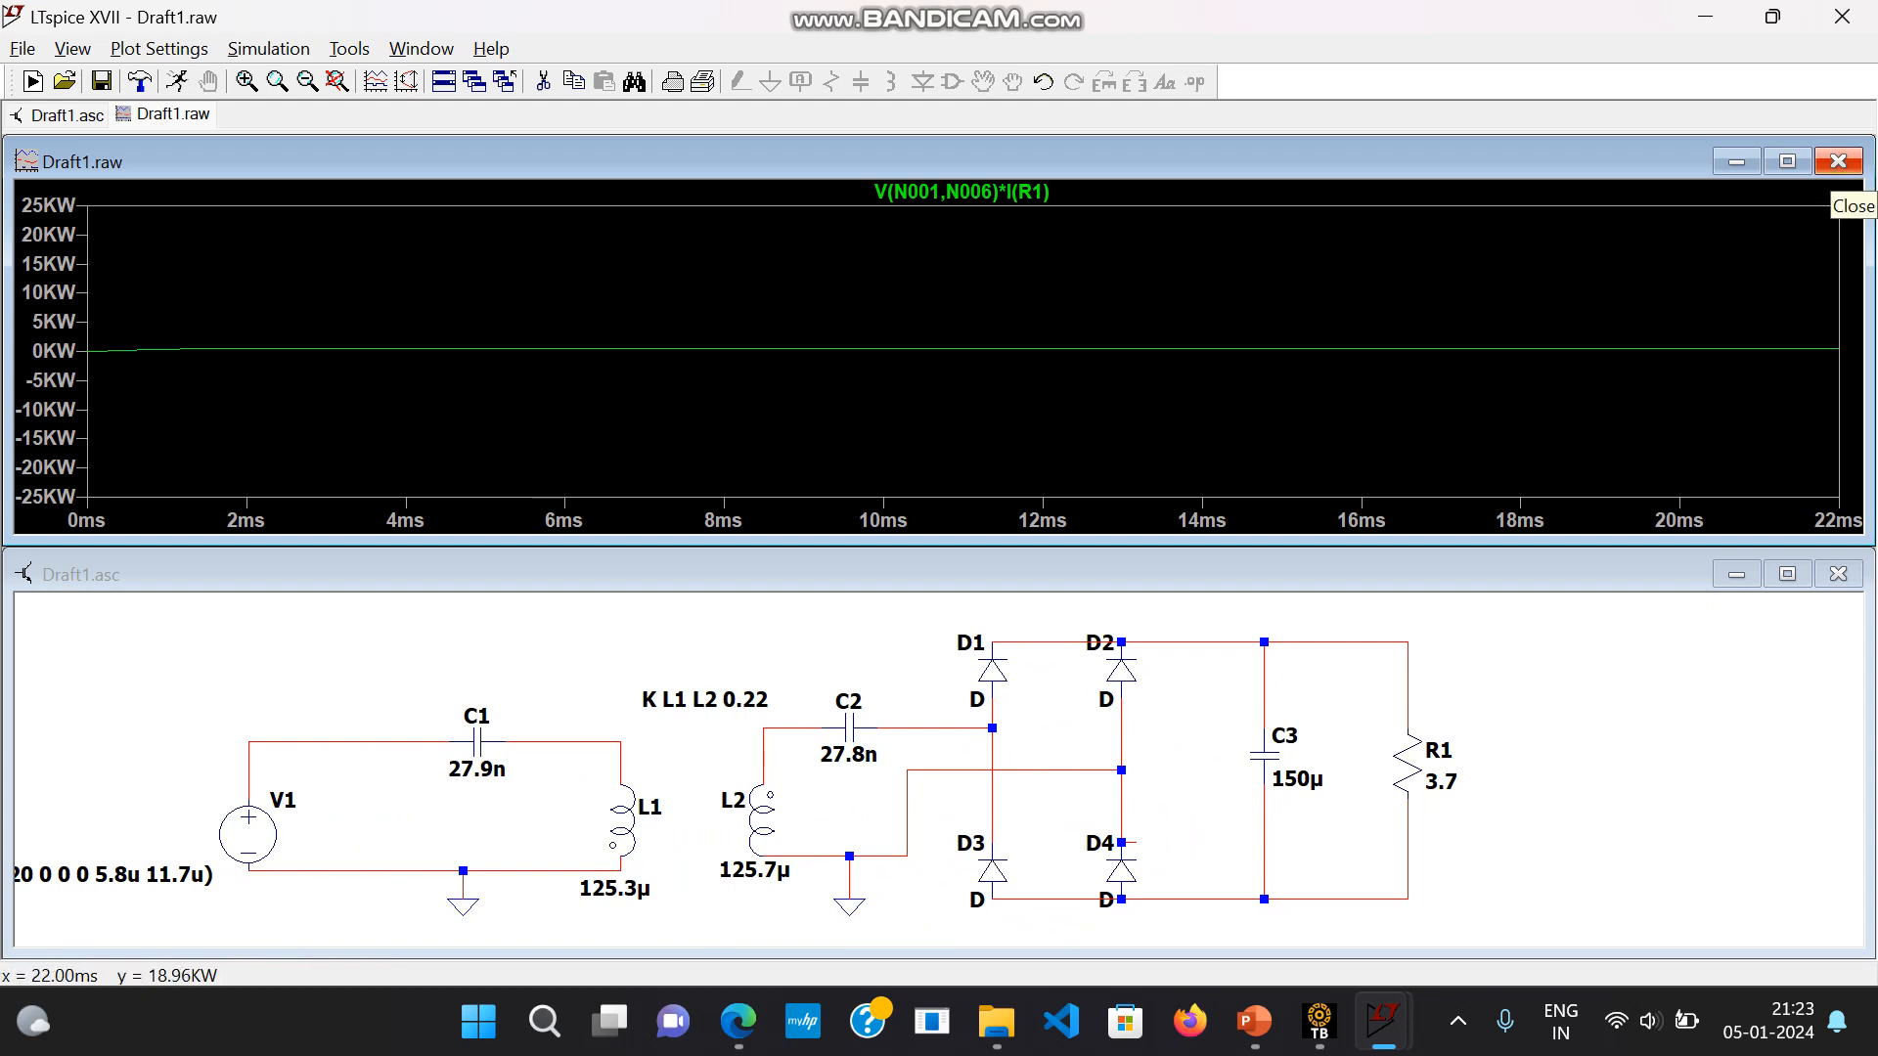
left_click(1838, 161)
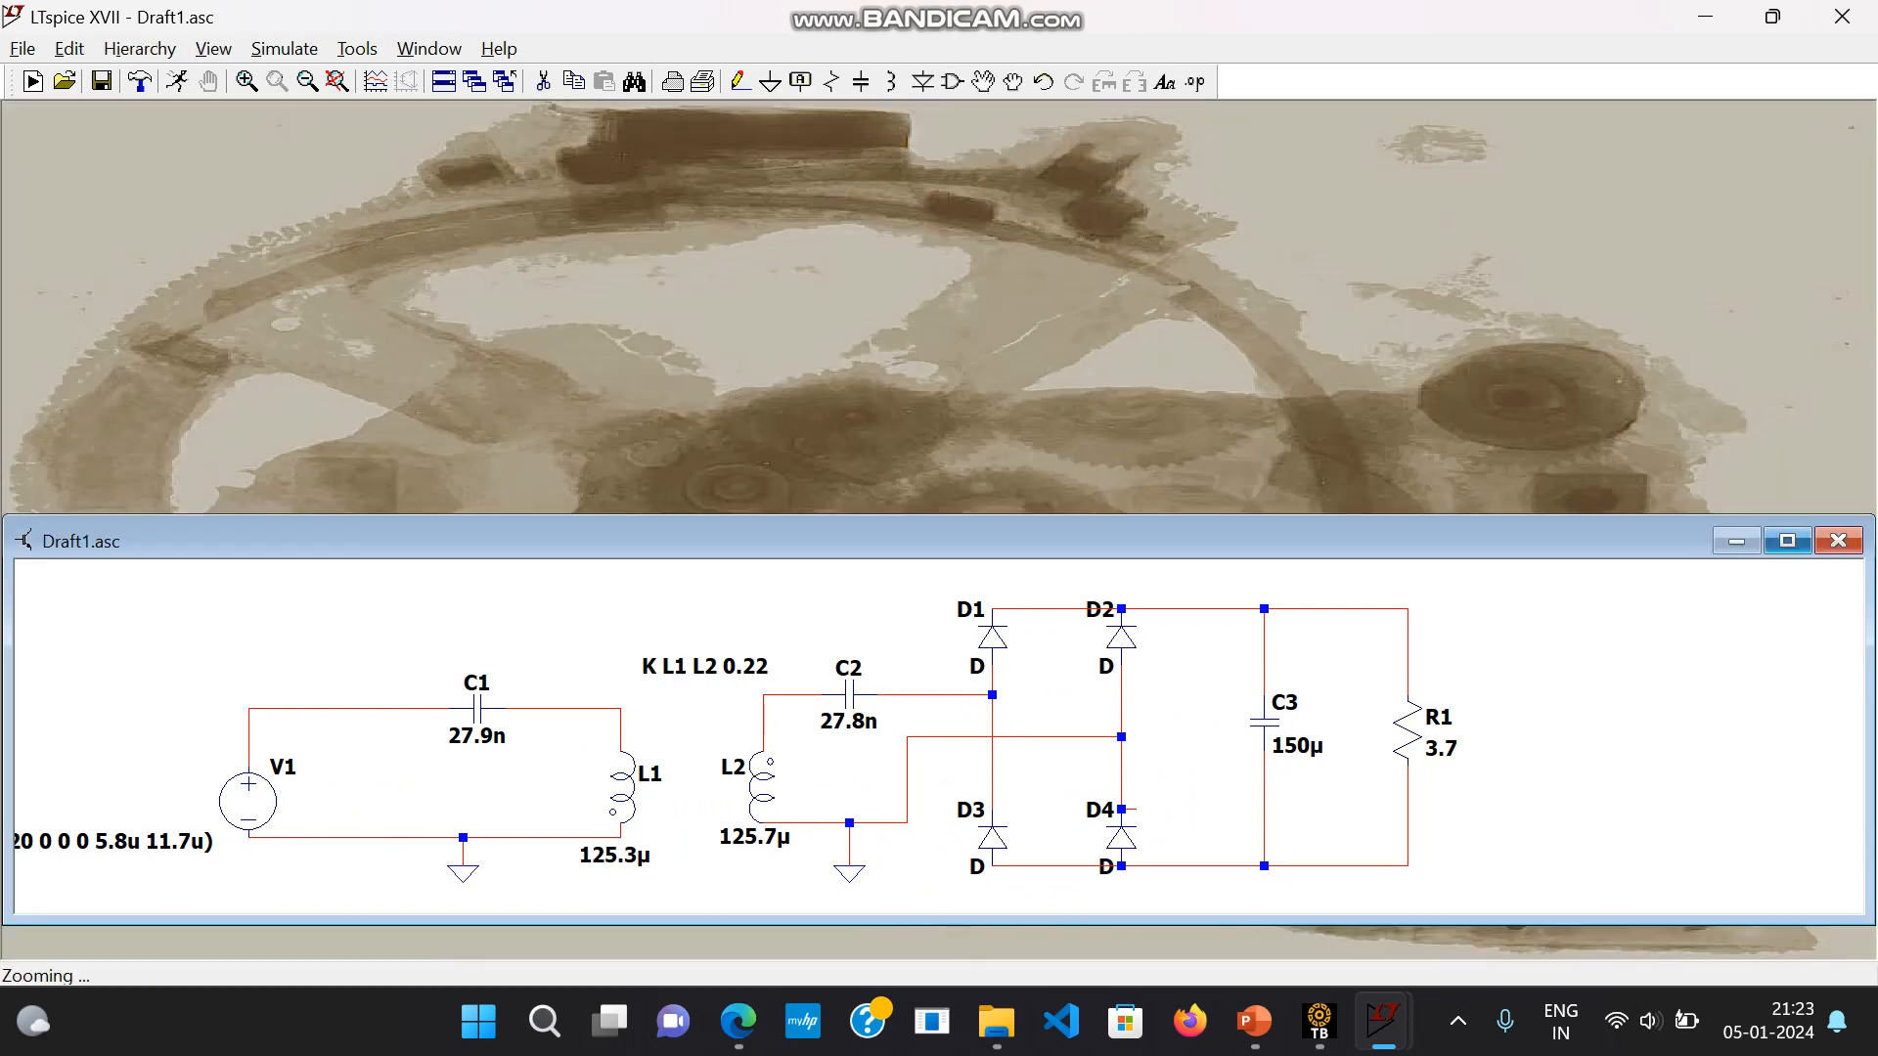
left_click(1786, 541)
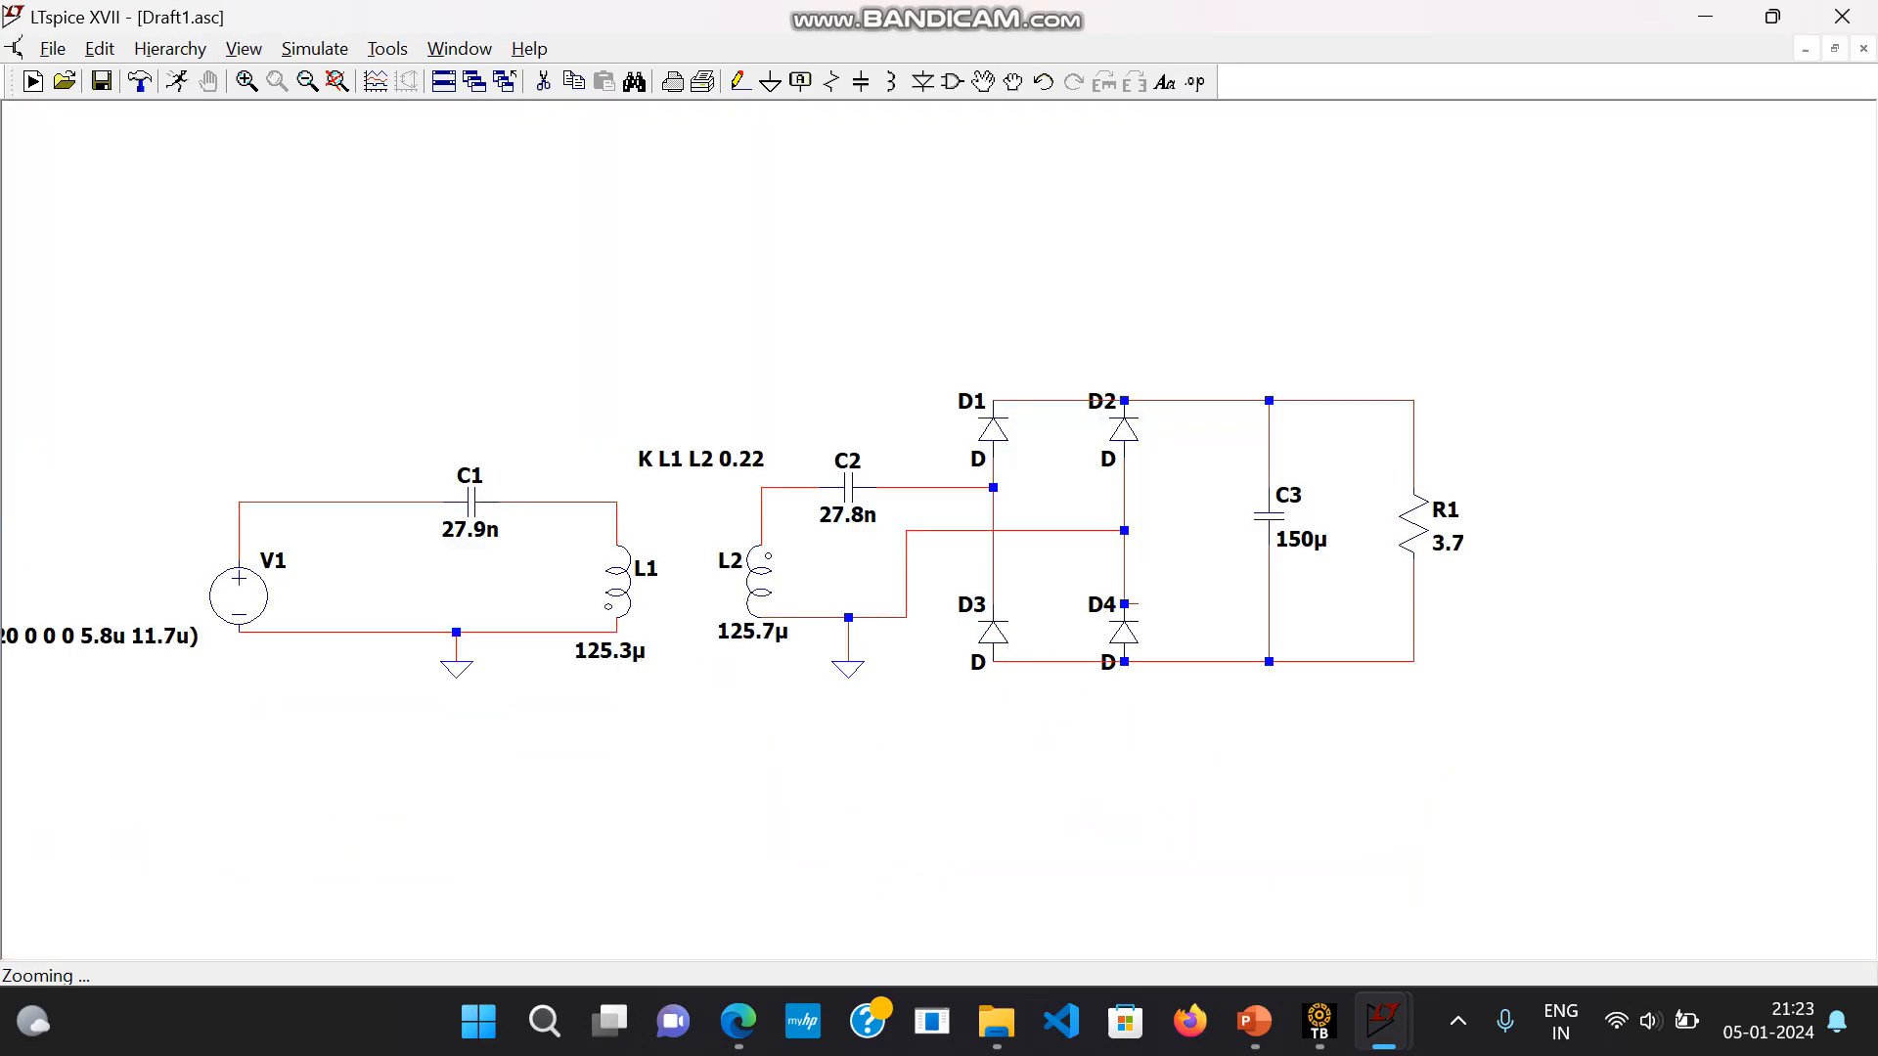
- Close LTspice and save the changes to Draft1.asc
mouse_move(1253, 1020)
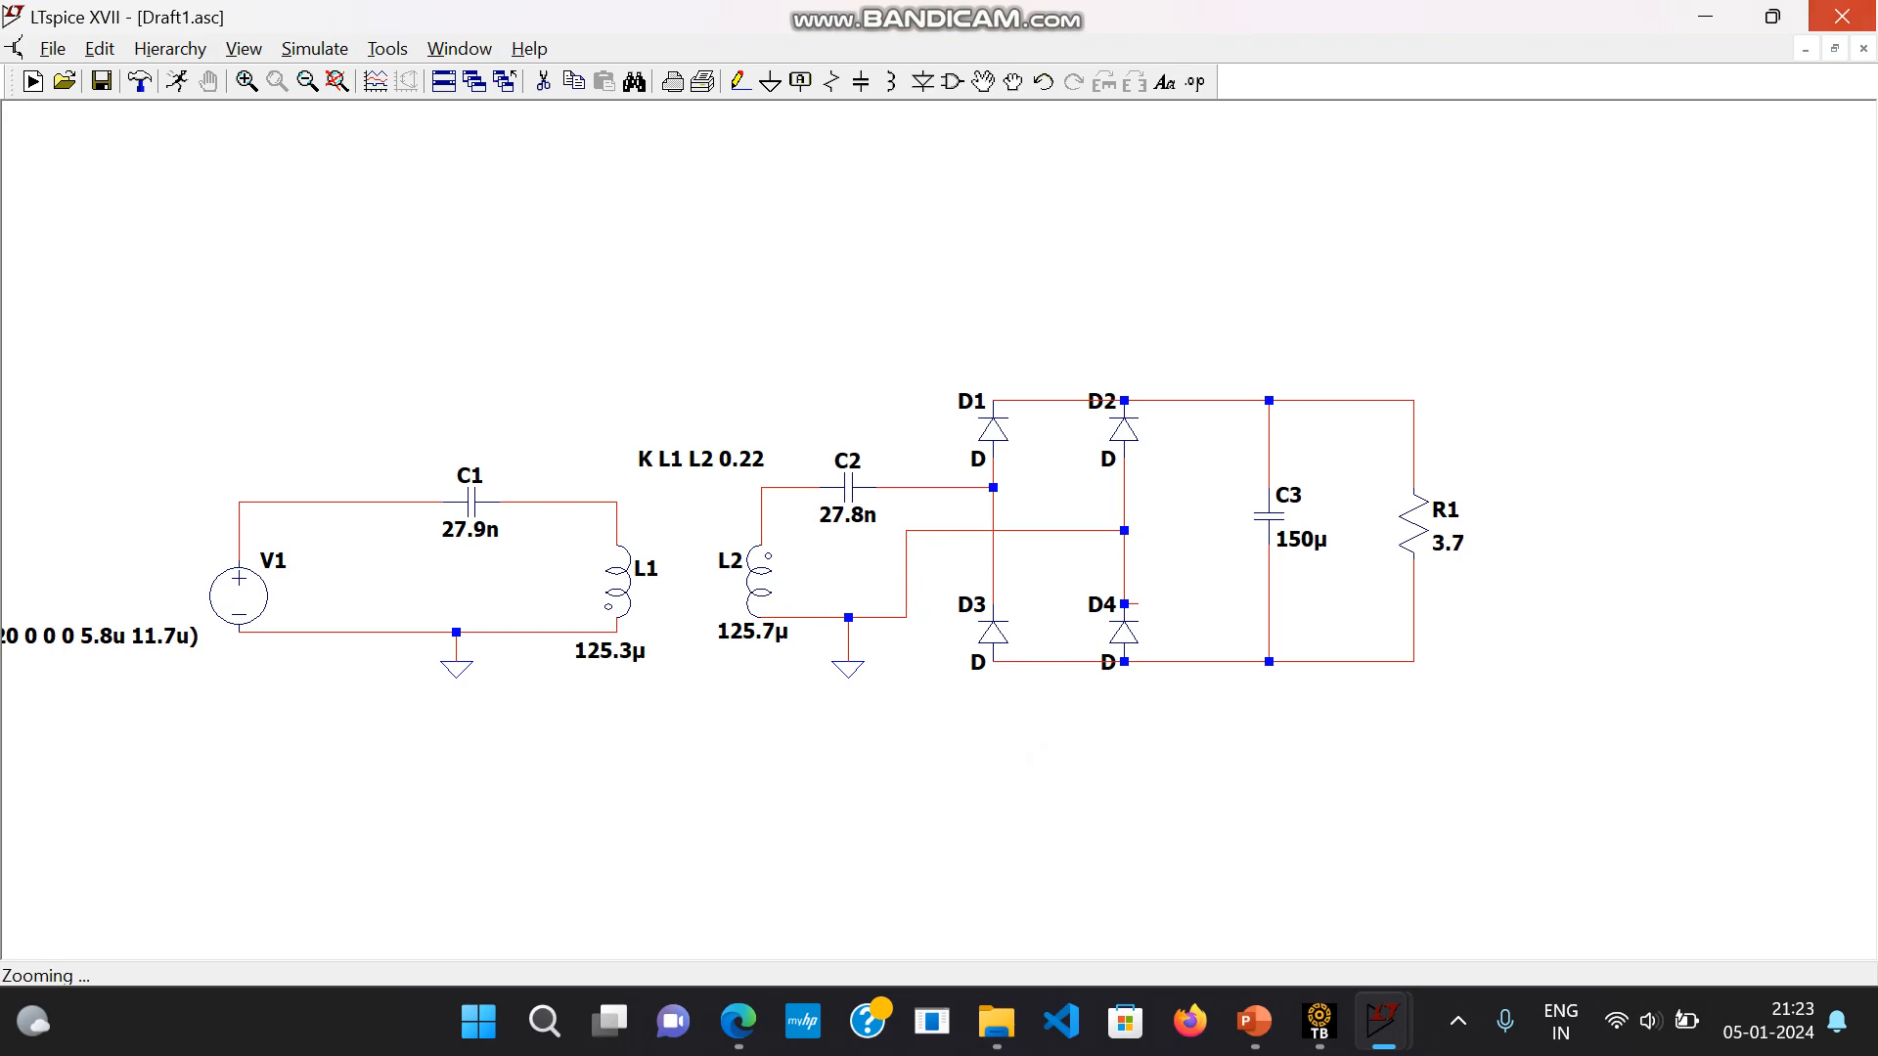
left_click(1841, 17)
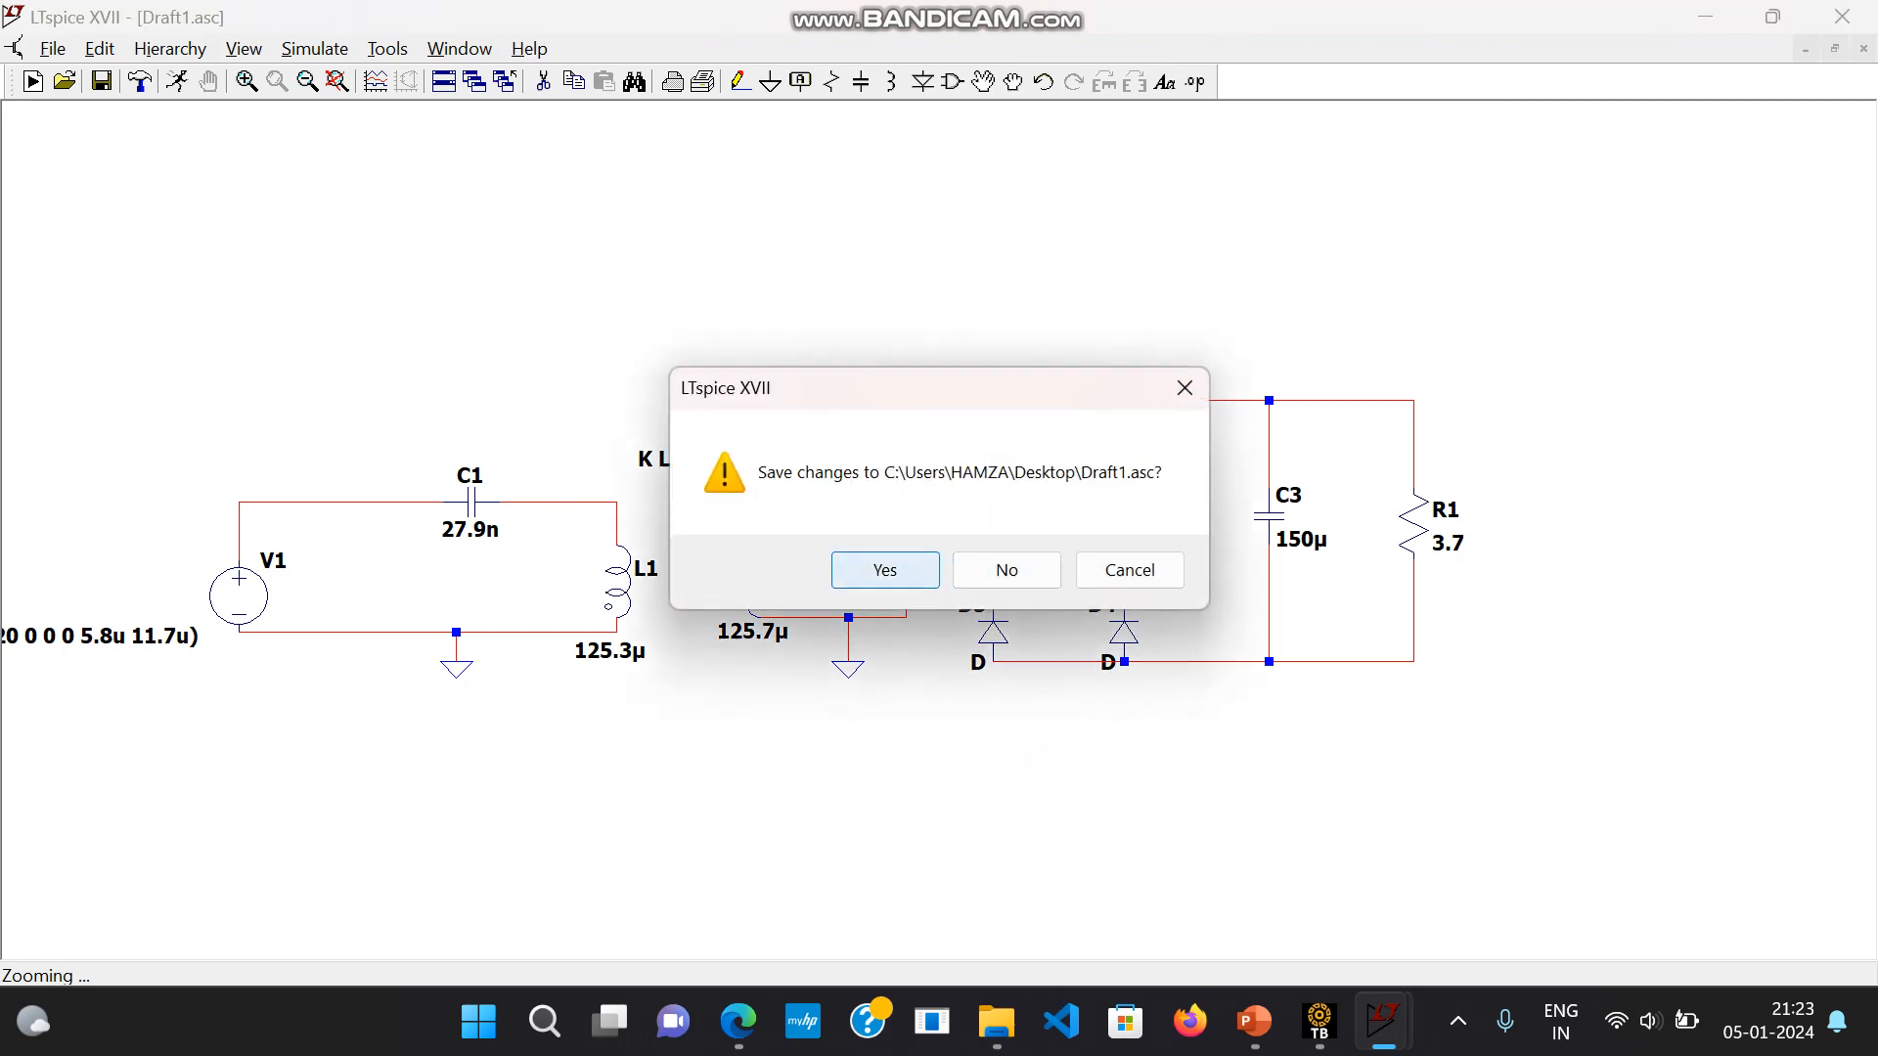
left_click(885, 570)
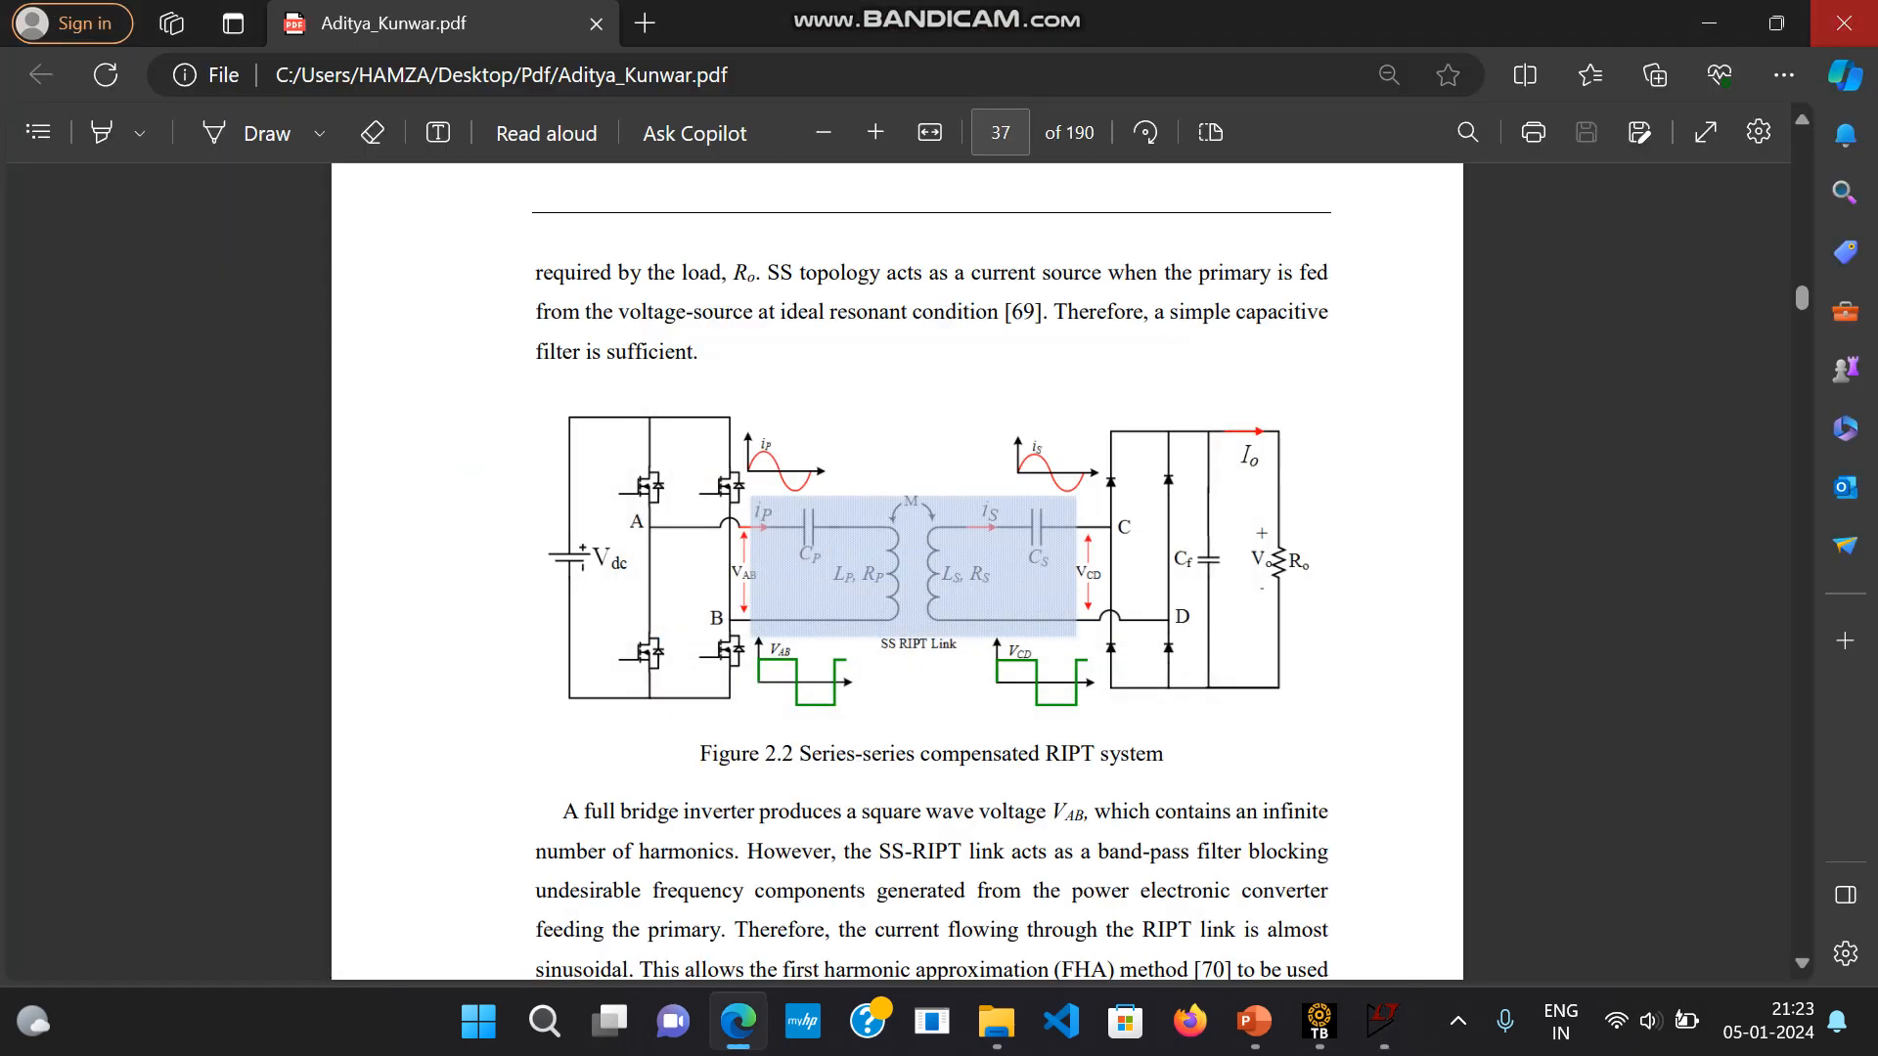
- Close the reference PDF and minimize the file folder and the other LTspice window to reach the desktop
left_click(1843, 22)
left_click(1844, 21)
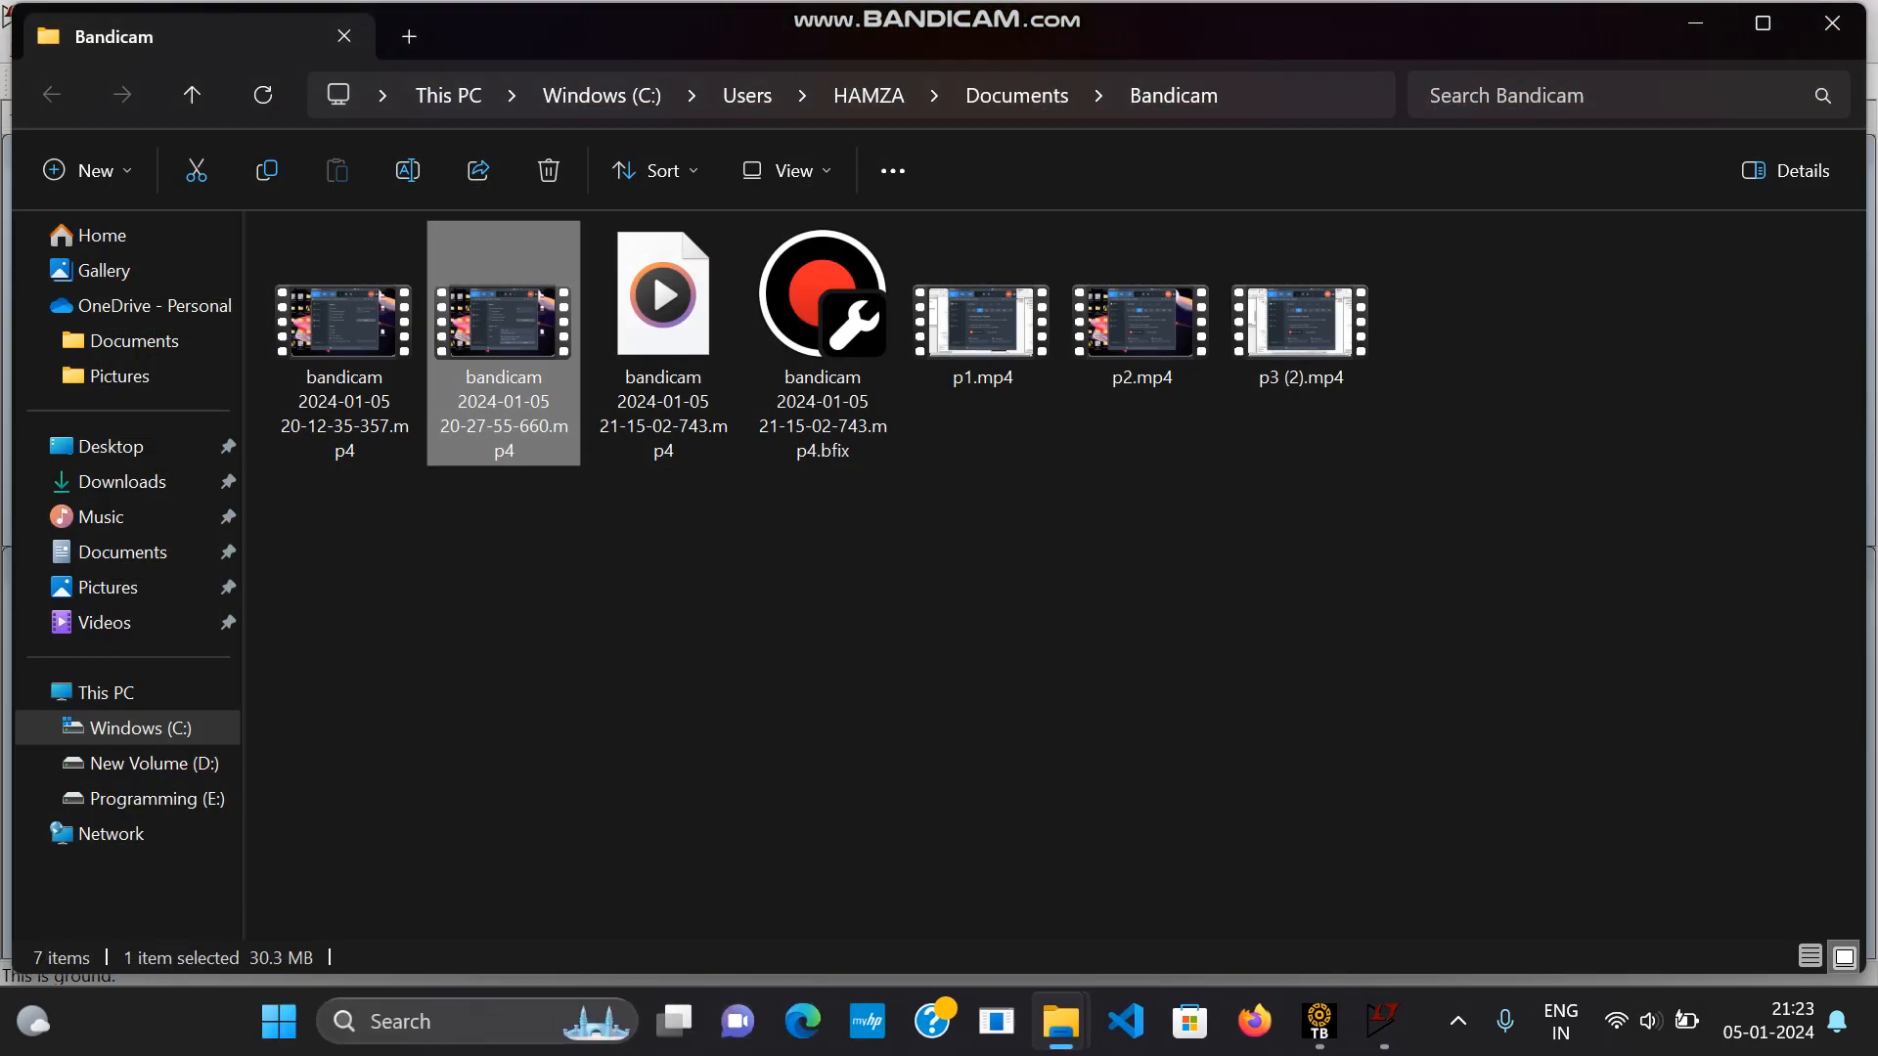
left_click(1704, 16)
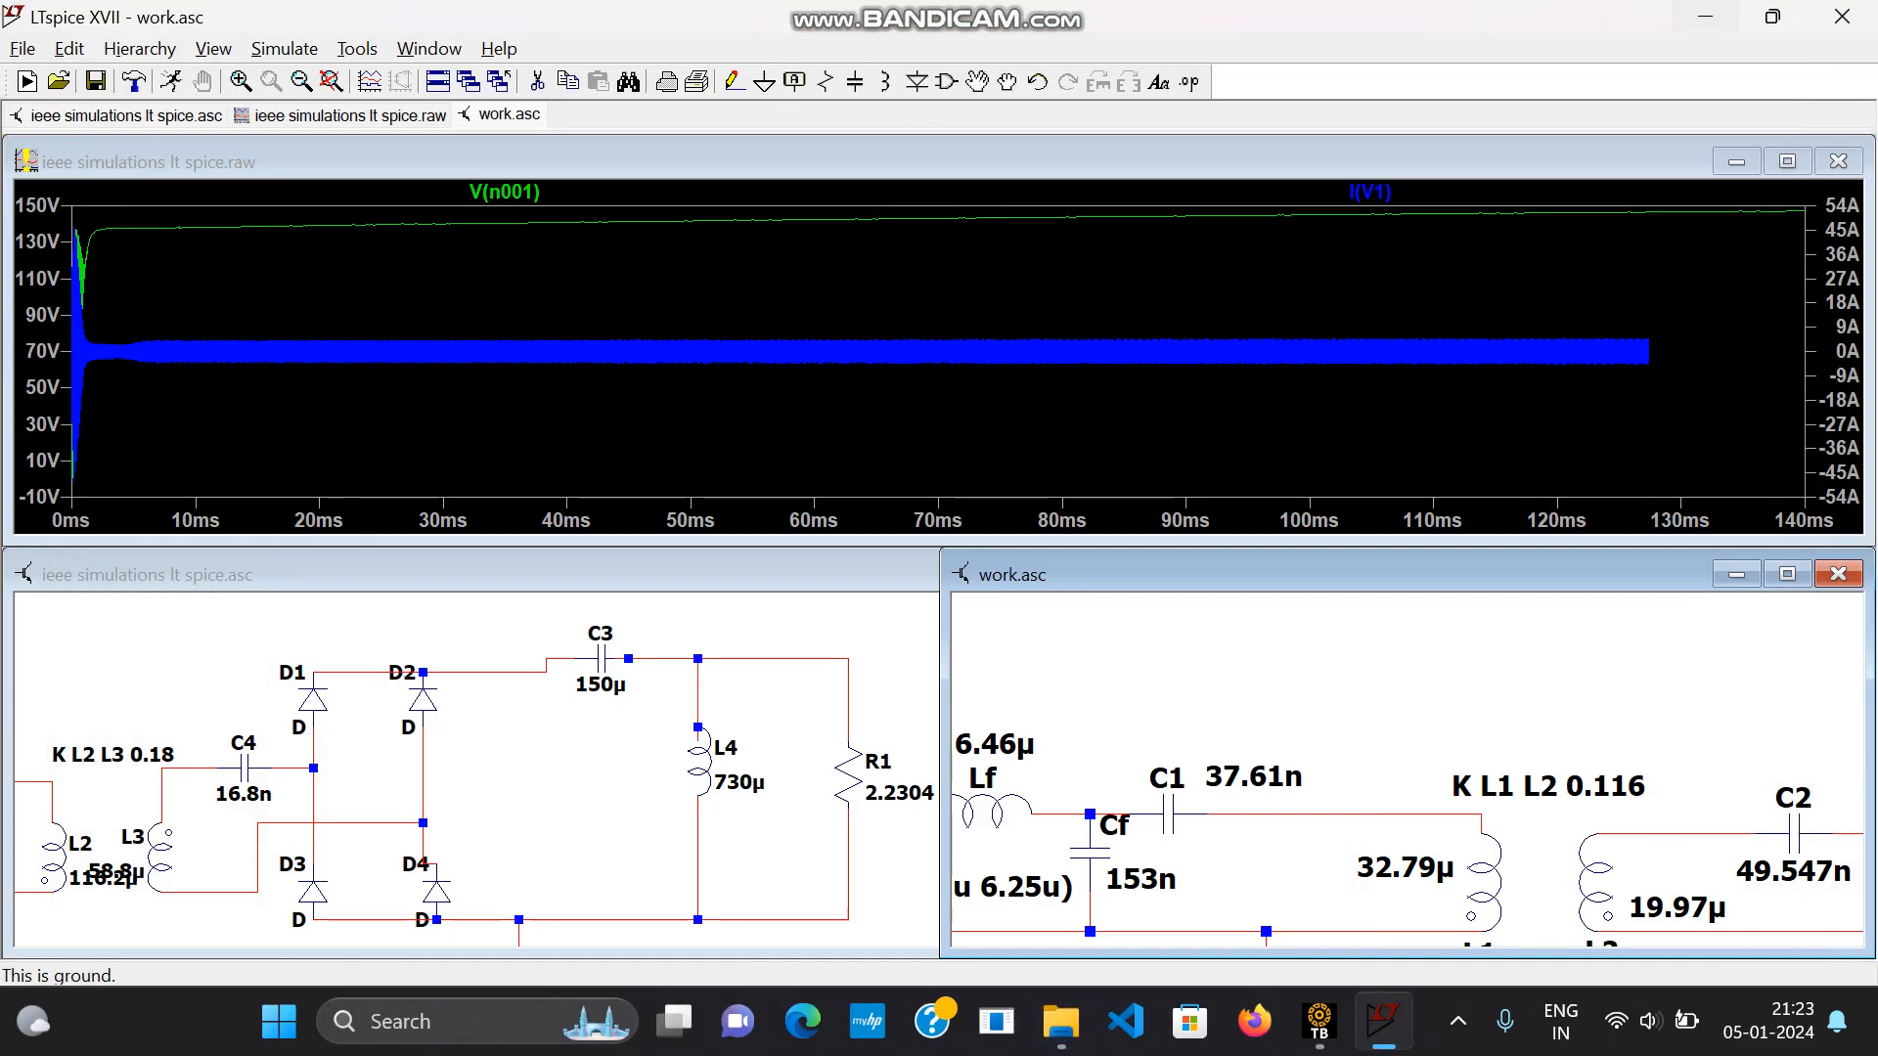
left_click(1705, 17)
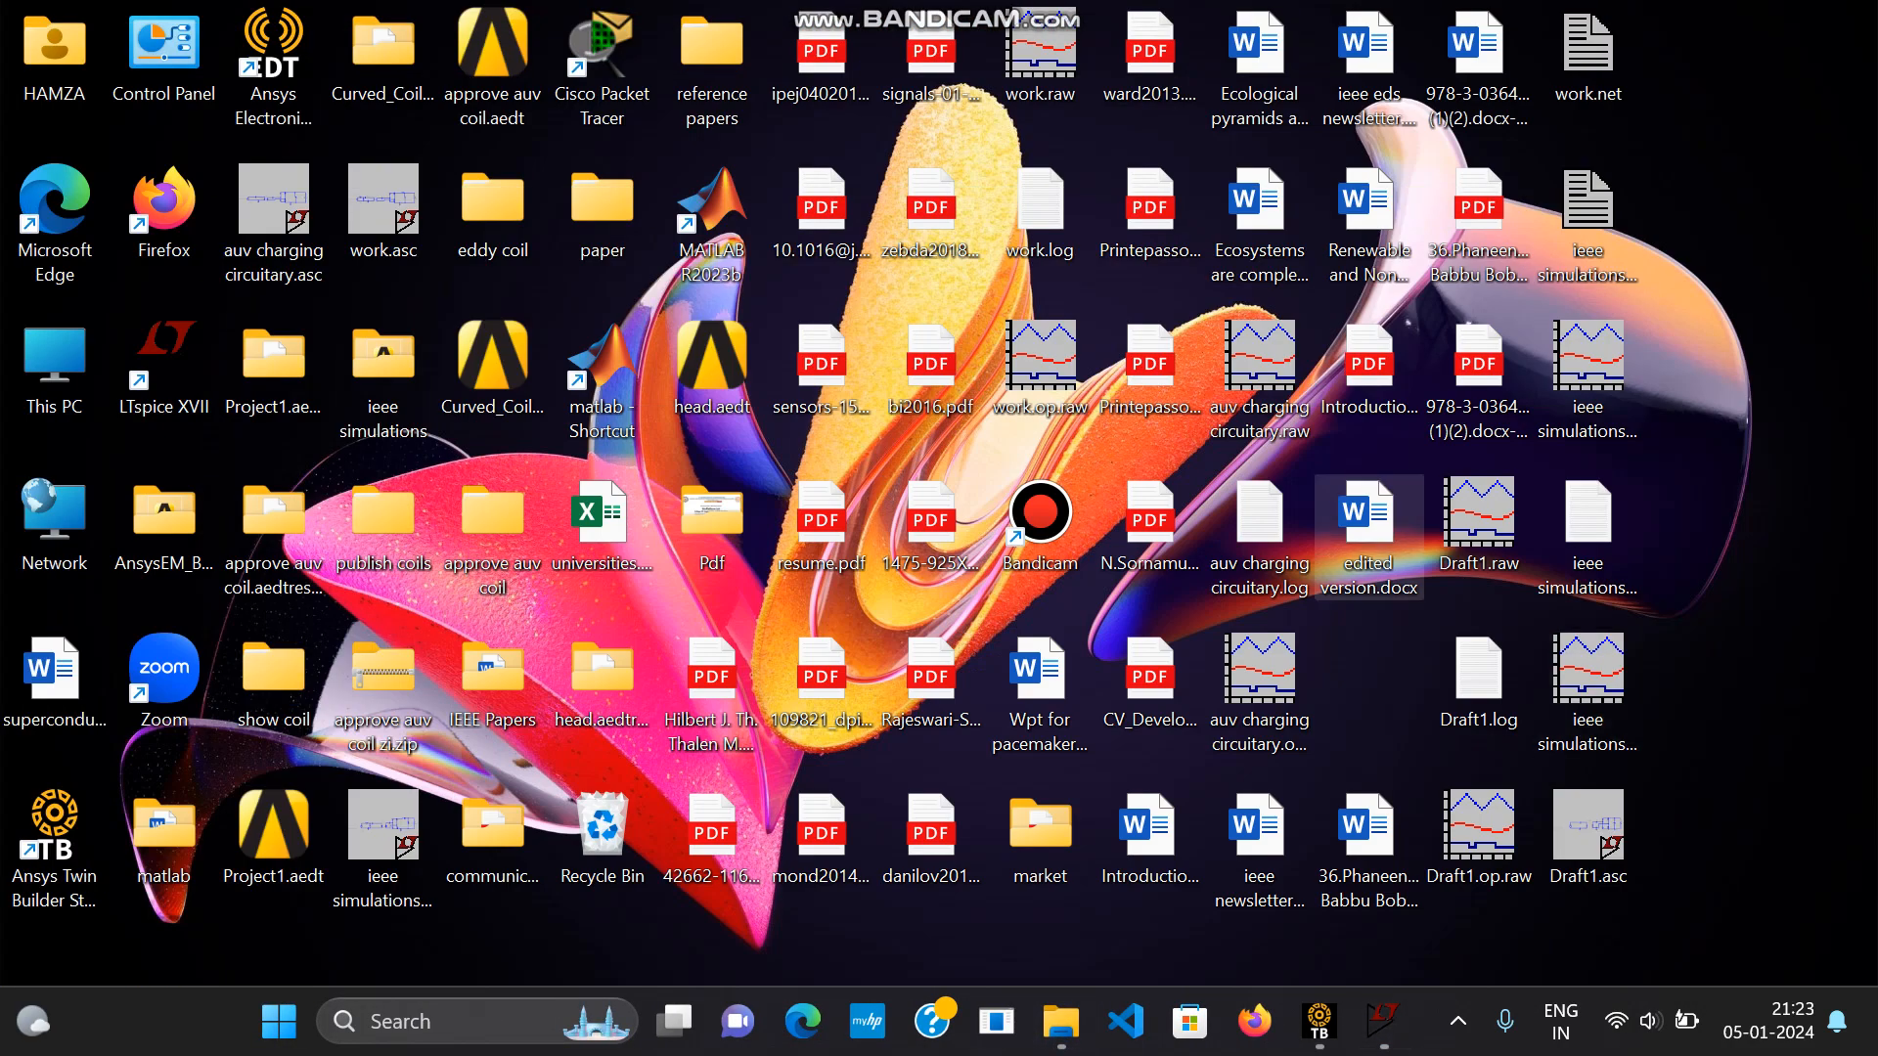
double_click(1040, 519)
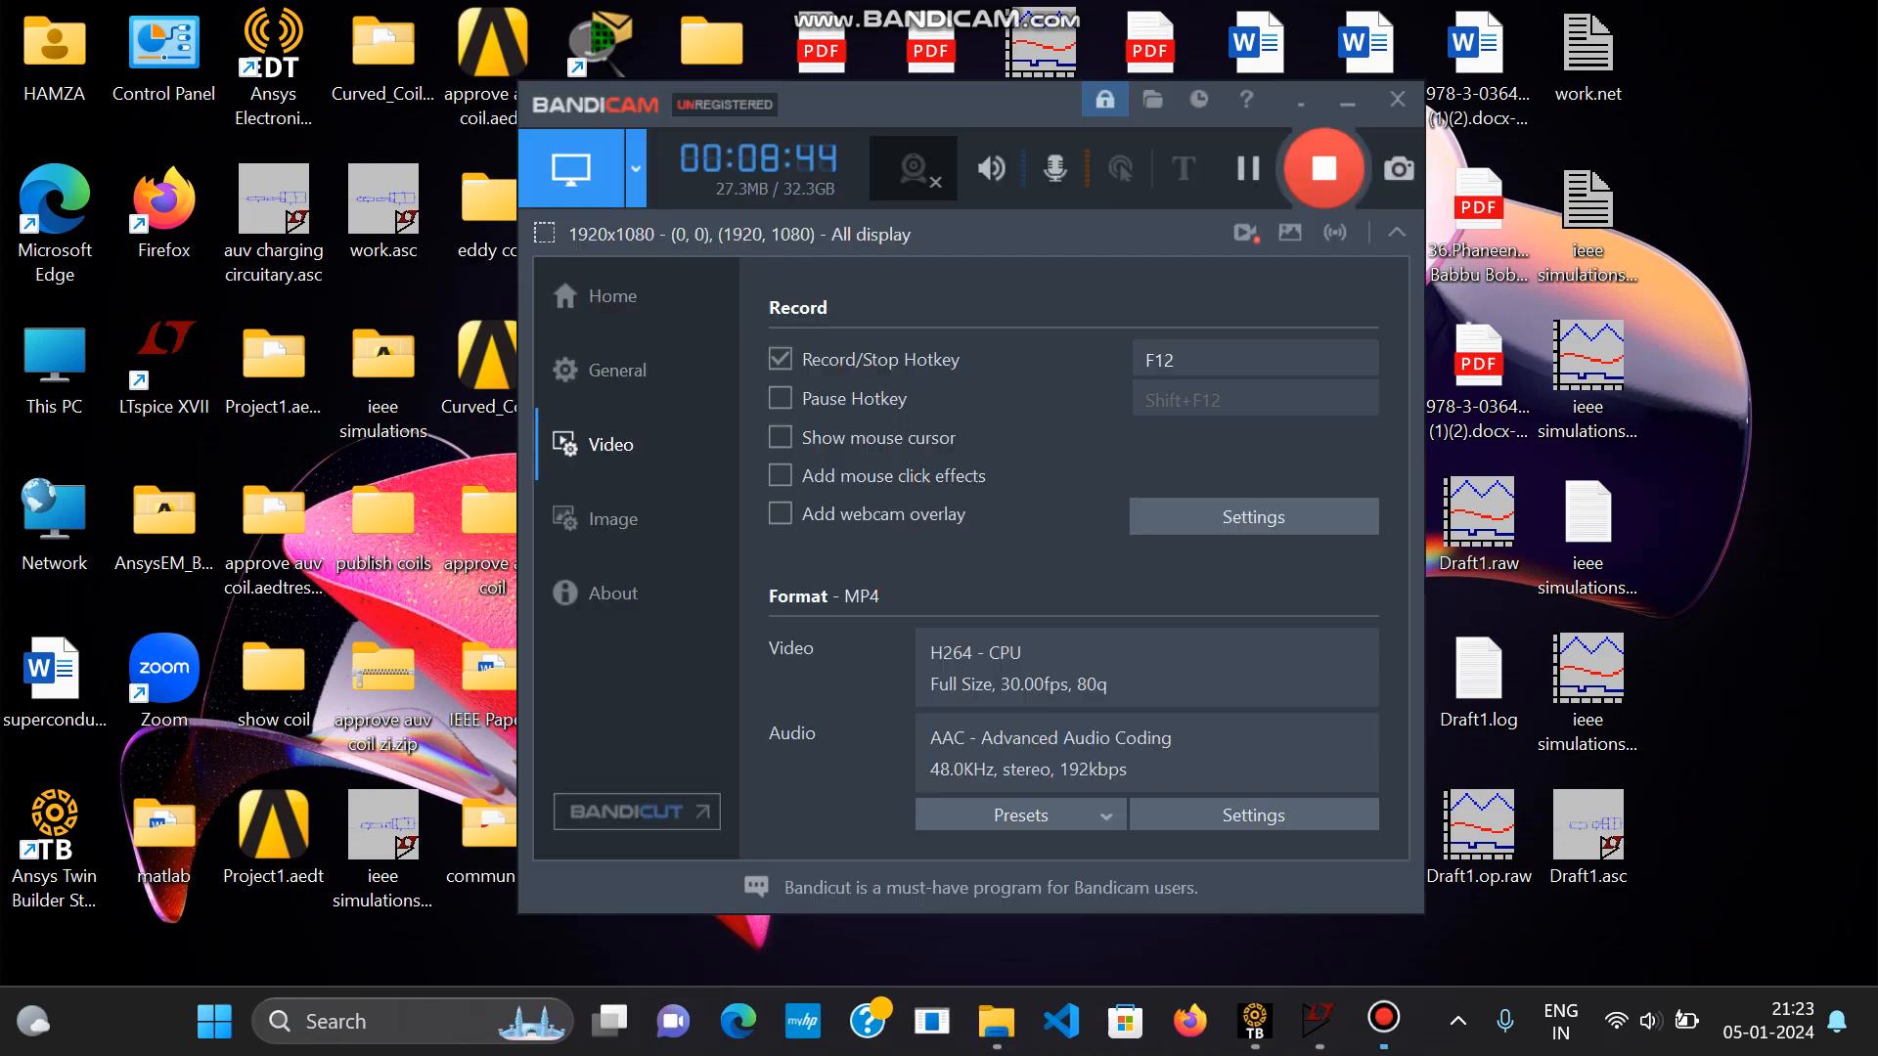